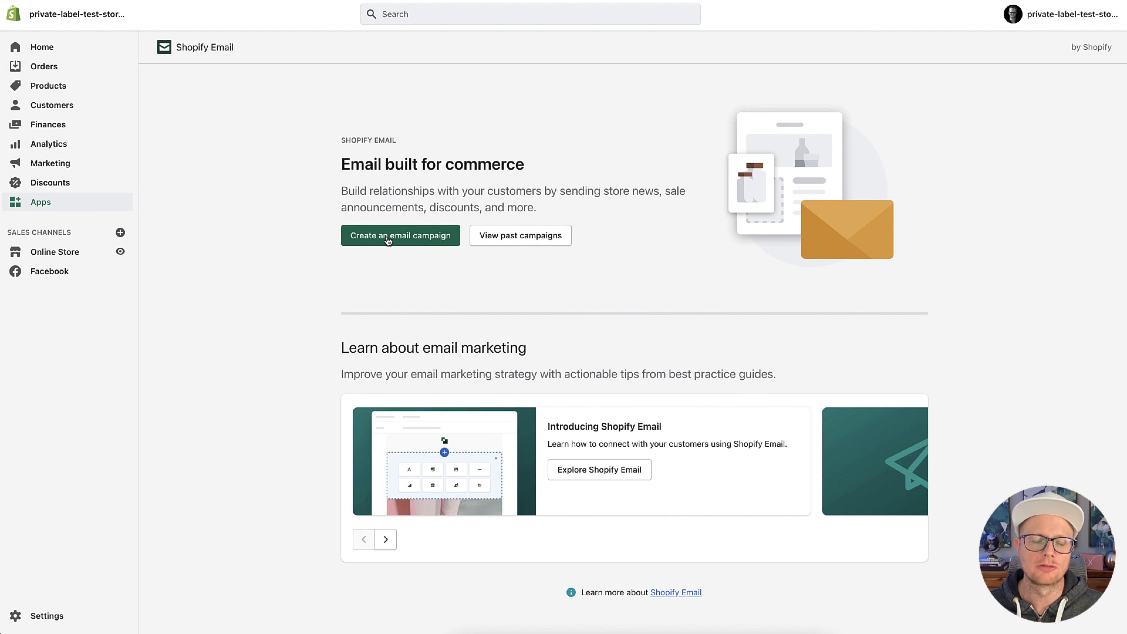
- Start a new email campaign and filter the full set of branded templates to the Promotions email type
left_click(389, 240)
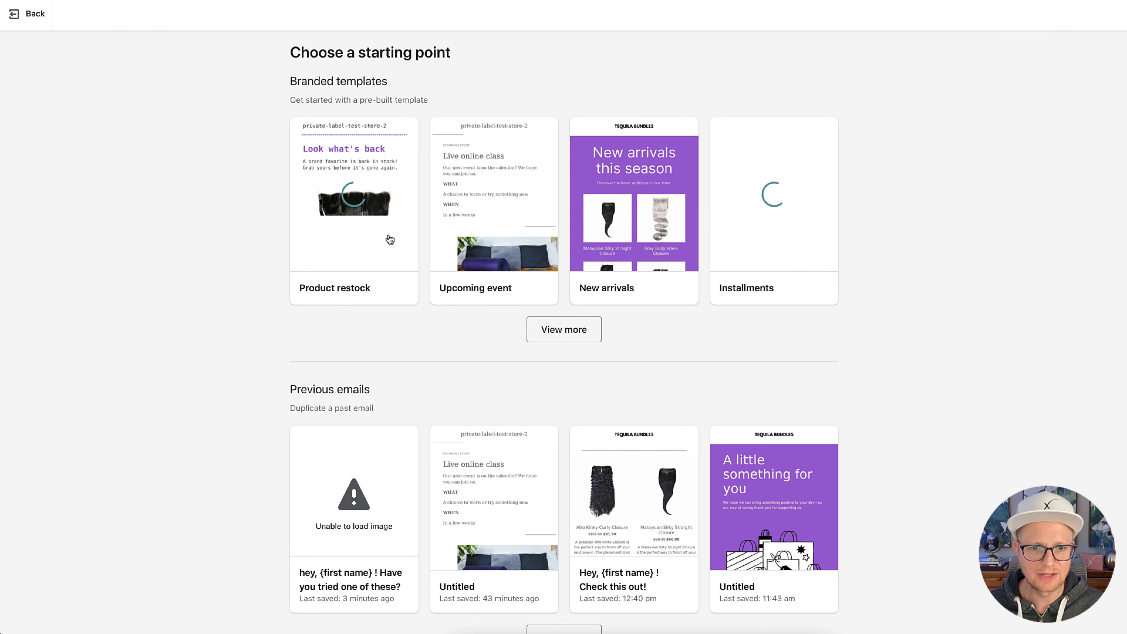
left_click(567, 330)
scroll(563, 326, "down", 3)
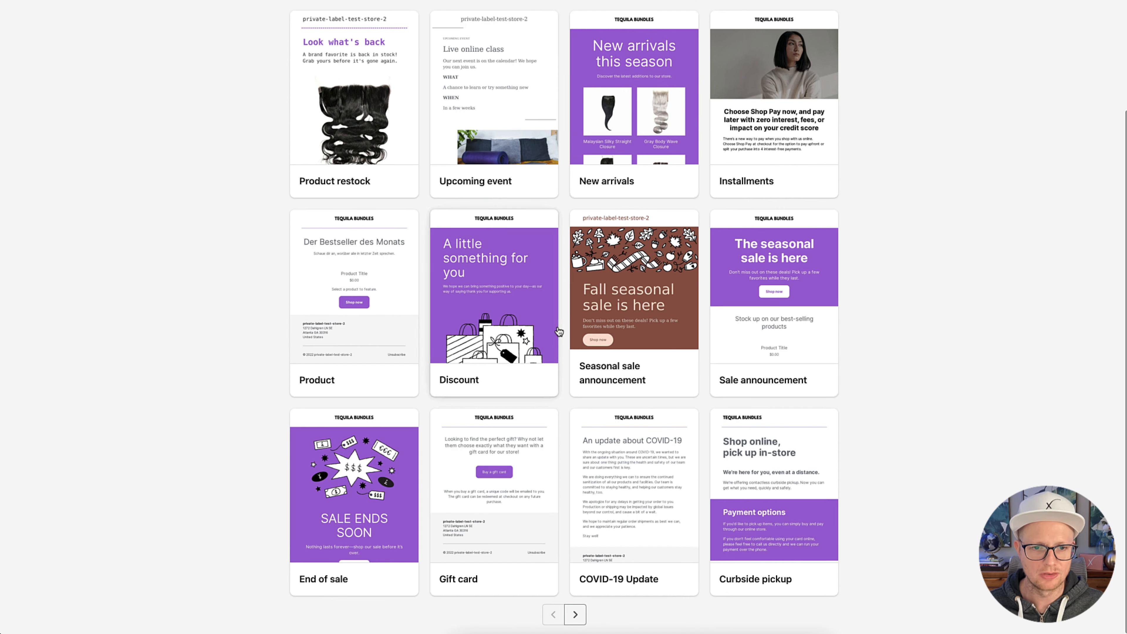
scroll(563, 325, "up", 3)
left_click(347, 119)
left_click(310, 213)
left_click(571, 96)
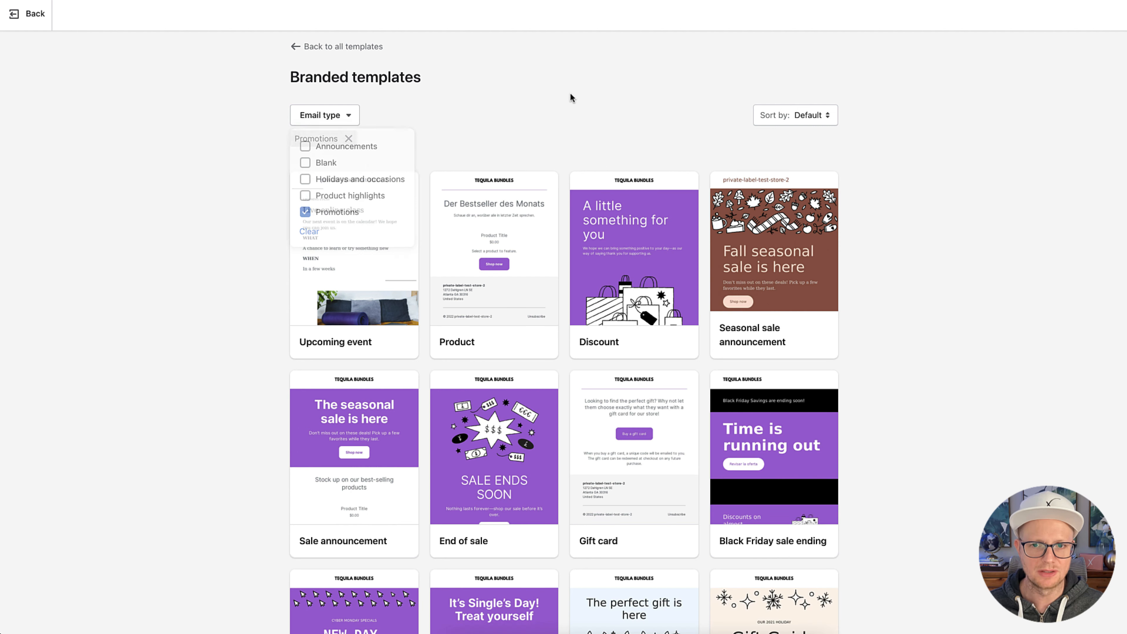
- Browse the promotional templates and select the Product template for the email
scroll(454, 370, "down", 1)
scroll(454, 370, "down", 3)
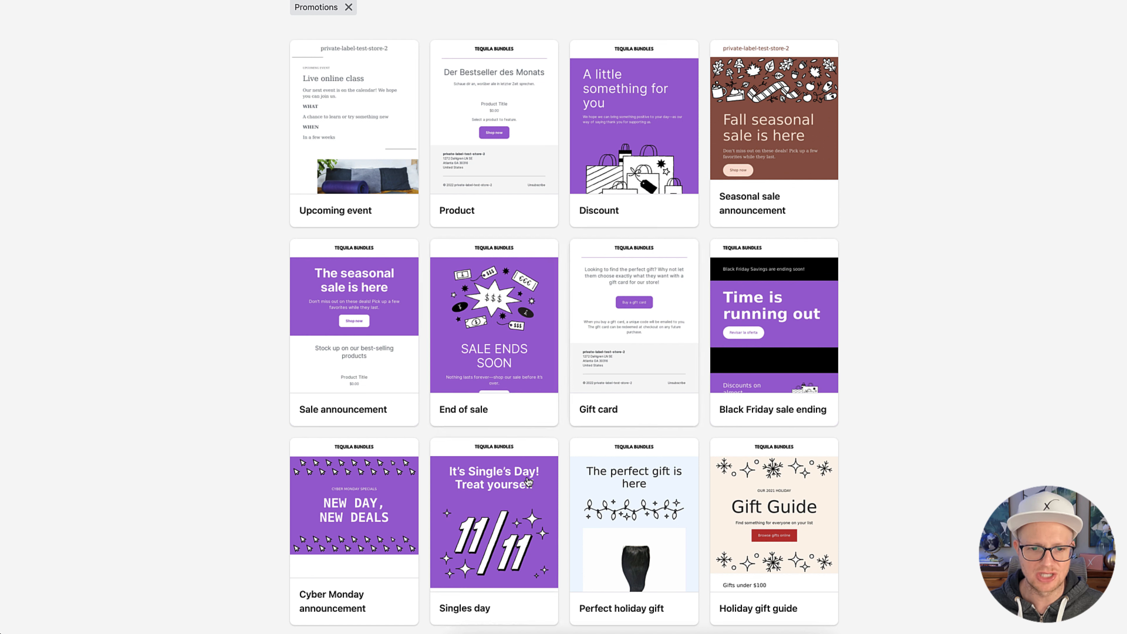
scroll(493, 524, "up", 3)
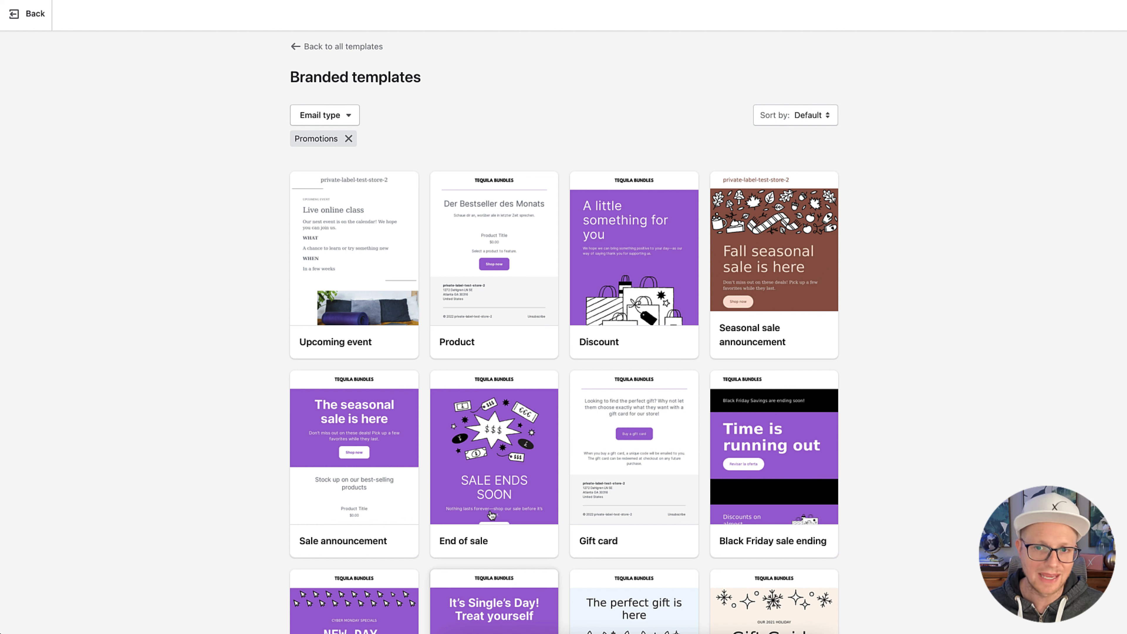
left_click(472, 238)
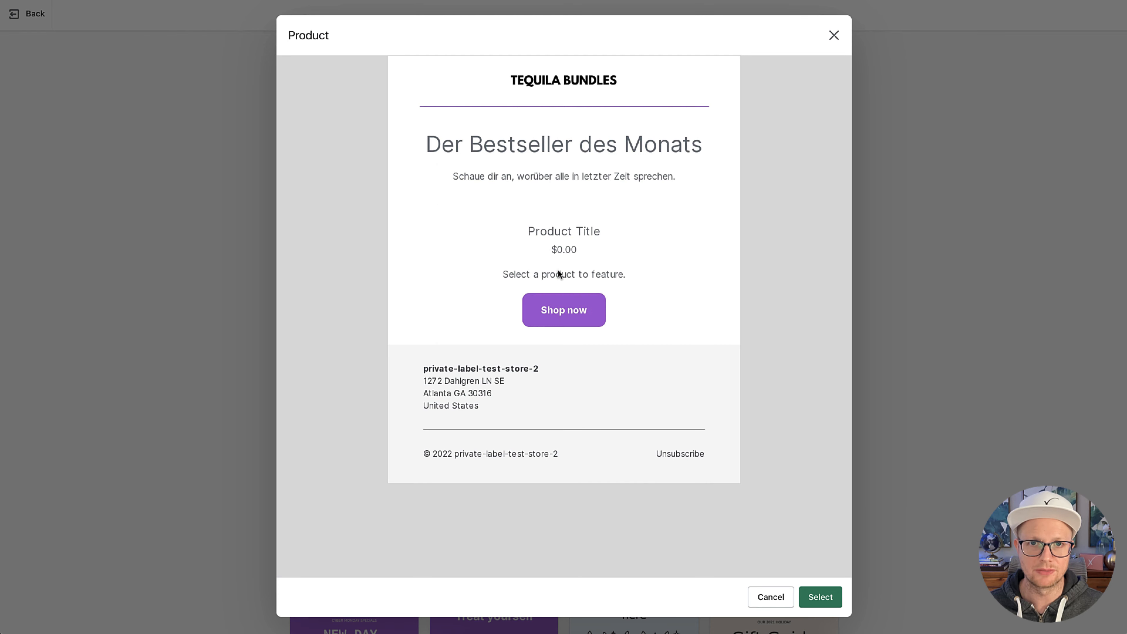
left_click(804, 600)
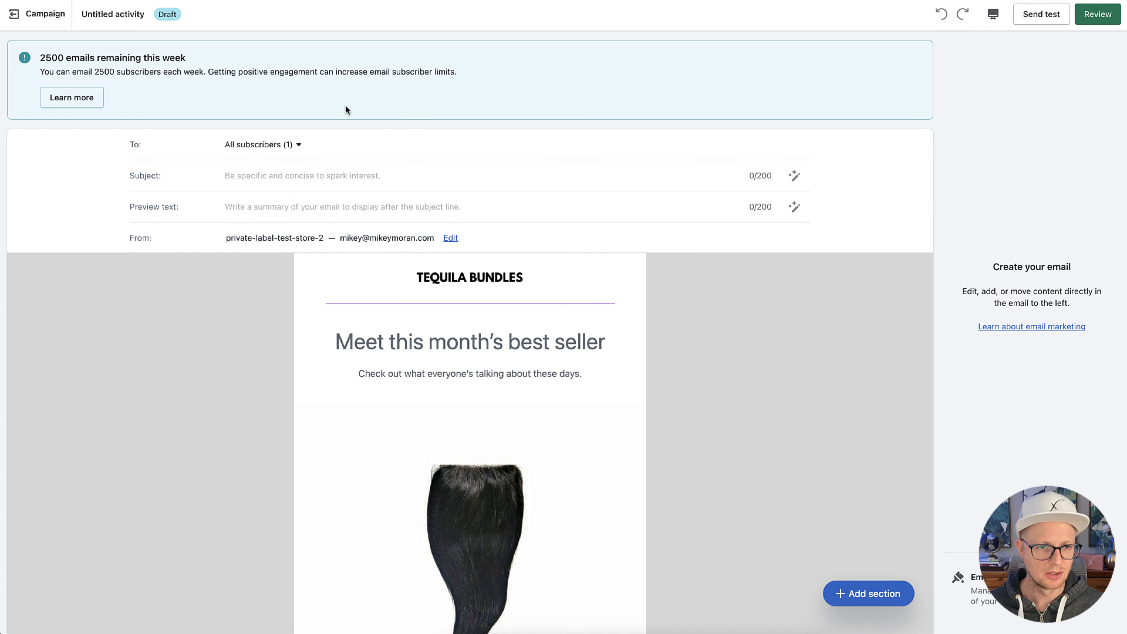
- Check the recipient subscriber groups, keep all subscribers, and begin the subject line with "hey, "
left_click(267, 145)
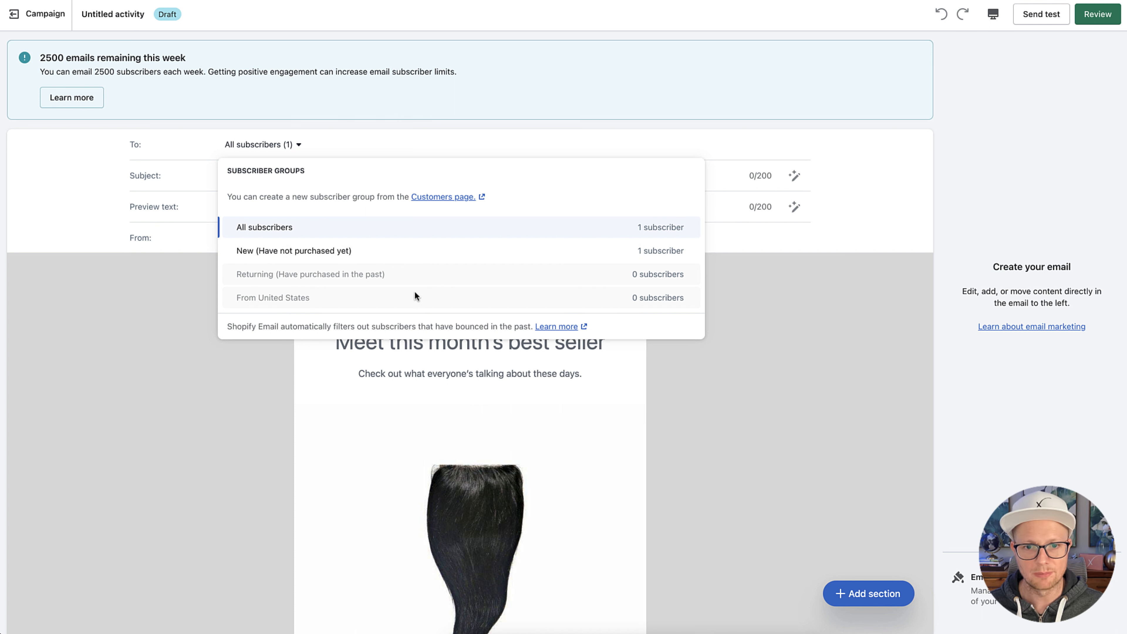
left_click(355, 125)
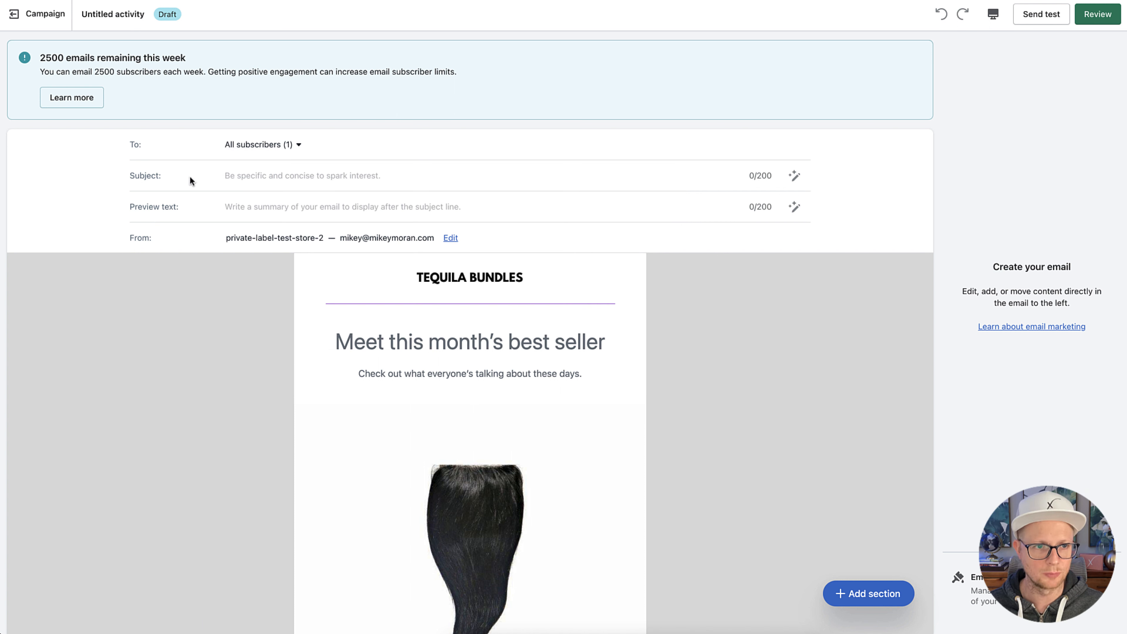
left_click(302, 174)
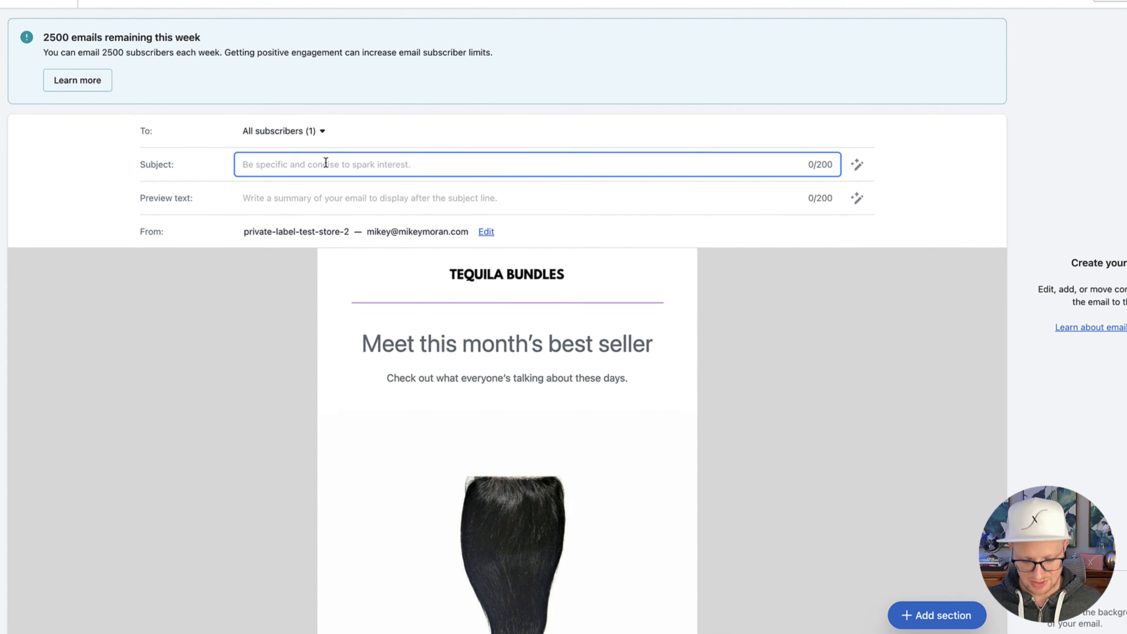
type("he")
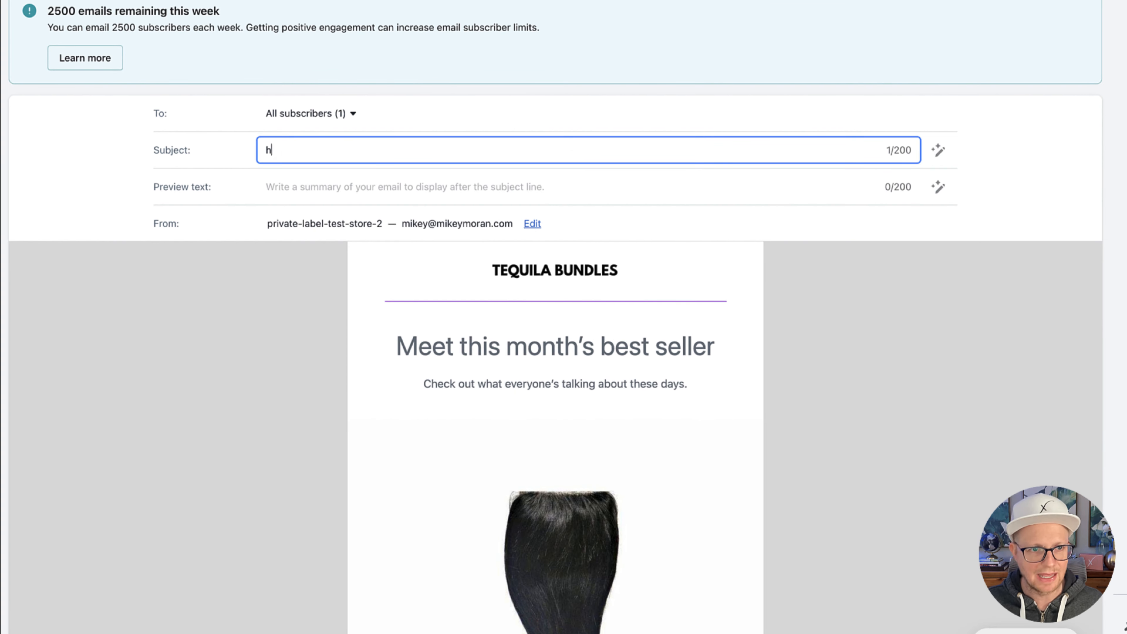
key("BackSpace")
key("BackSpace")
type("Hey")
key("BackSpace")
key("BackSpace")
key("BackSpace")
type("hey")
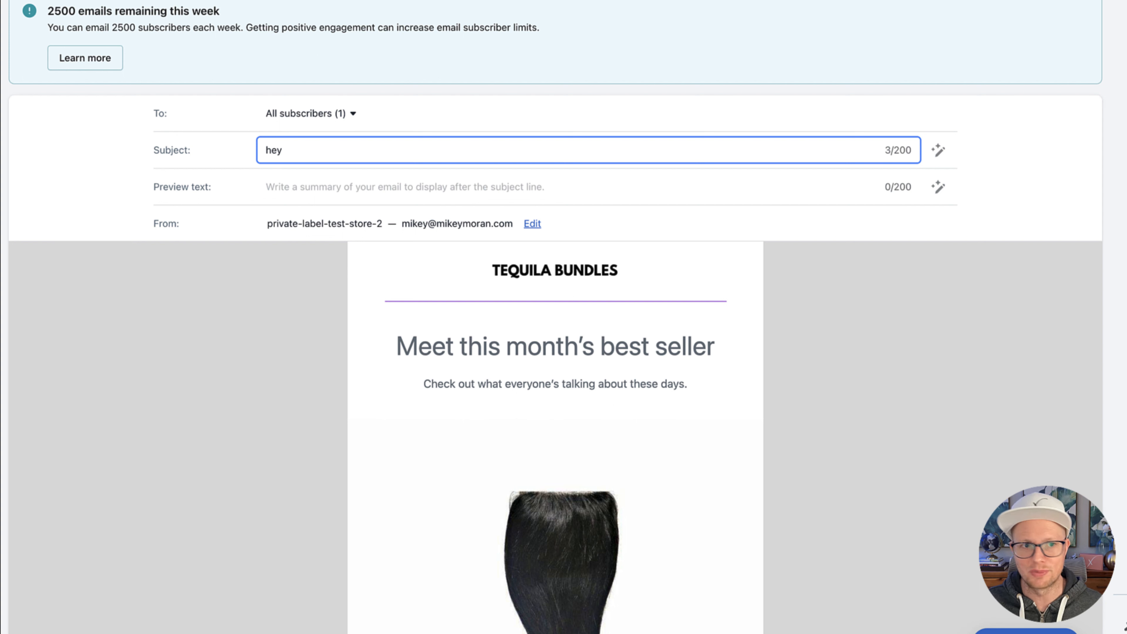
type(",")
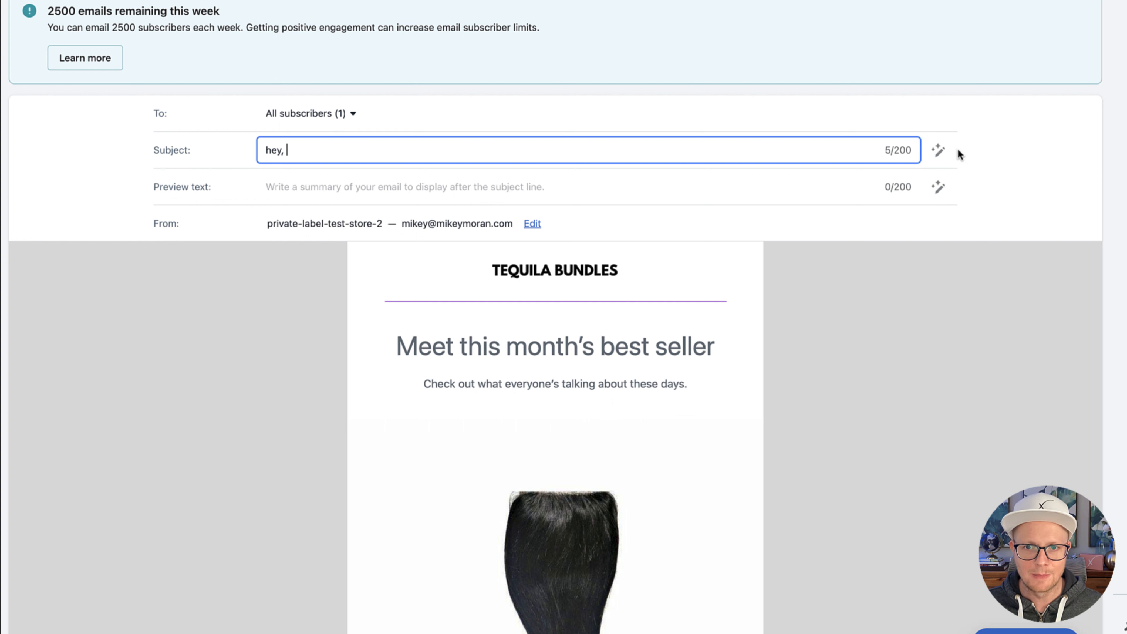
- Insert the First name personalization after "hey," in the subject line and follow it with an exclamation mark
left_click(938, 150)
left_click(910, 221)
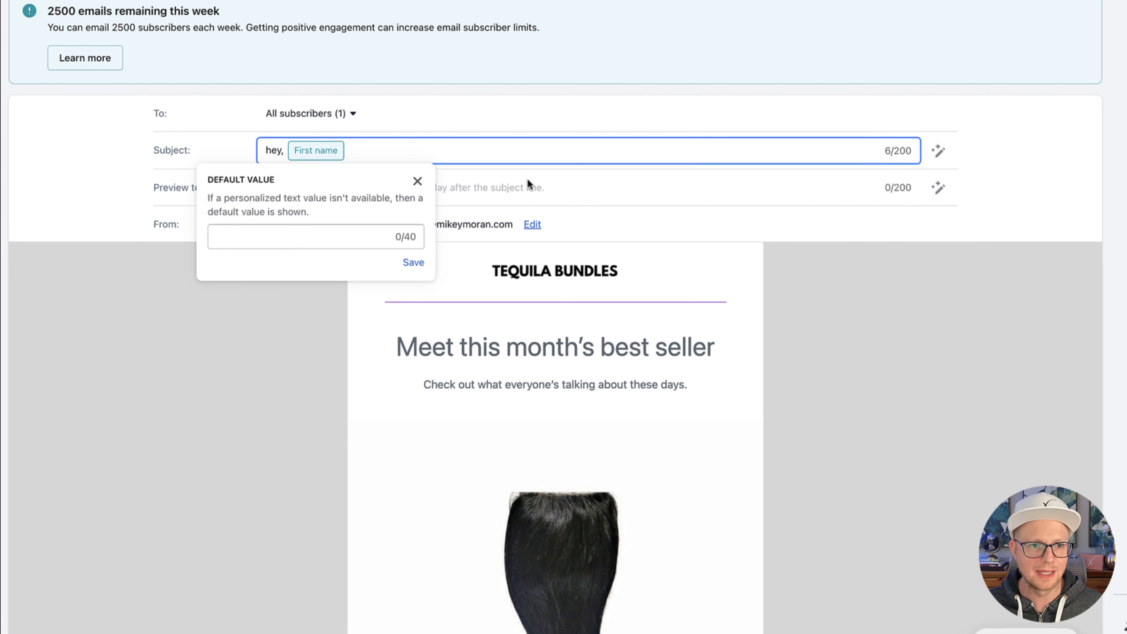
left_click(362, 150)
type("!")
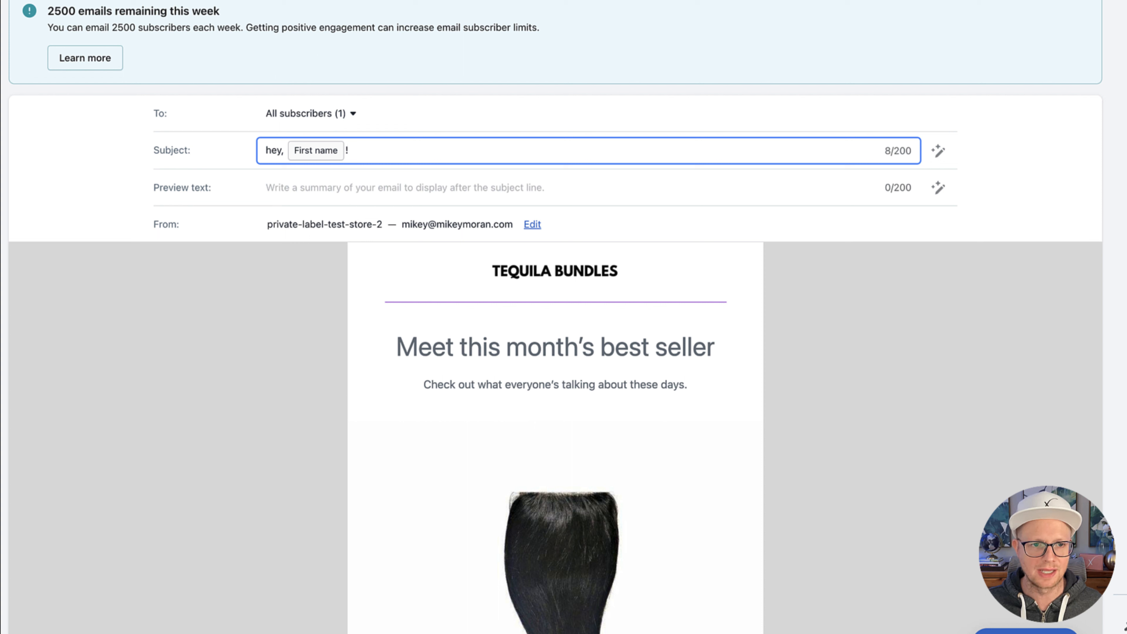
- Complete the subject line with "Have you tried our Loose Wave Bundles?" after the first-name greeting
type("Hav g")
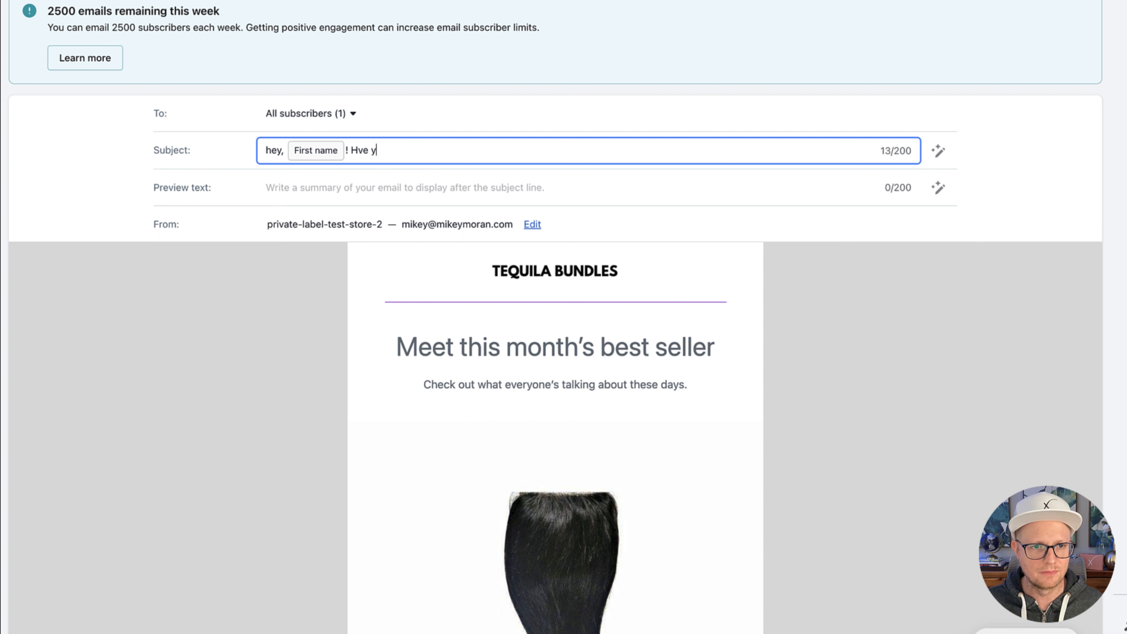
key("BackSpace")
key("BackSpace")
key("BackSpace")
key("BackSpace")
type("ave you tried ou")
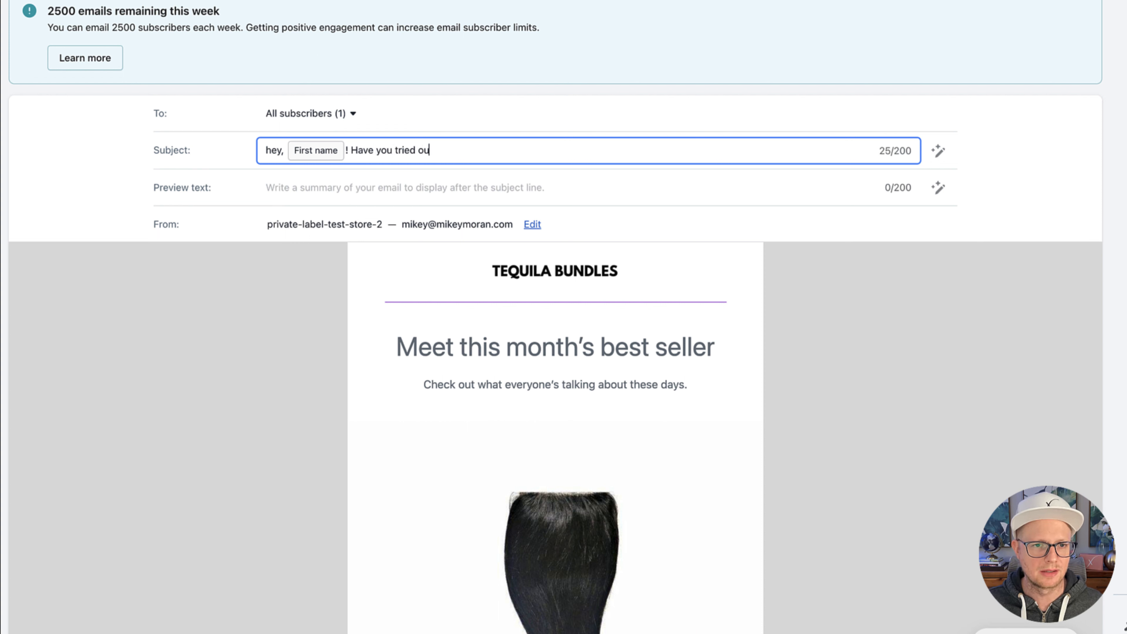
key("BackSpace")
key("BackSpace")
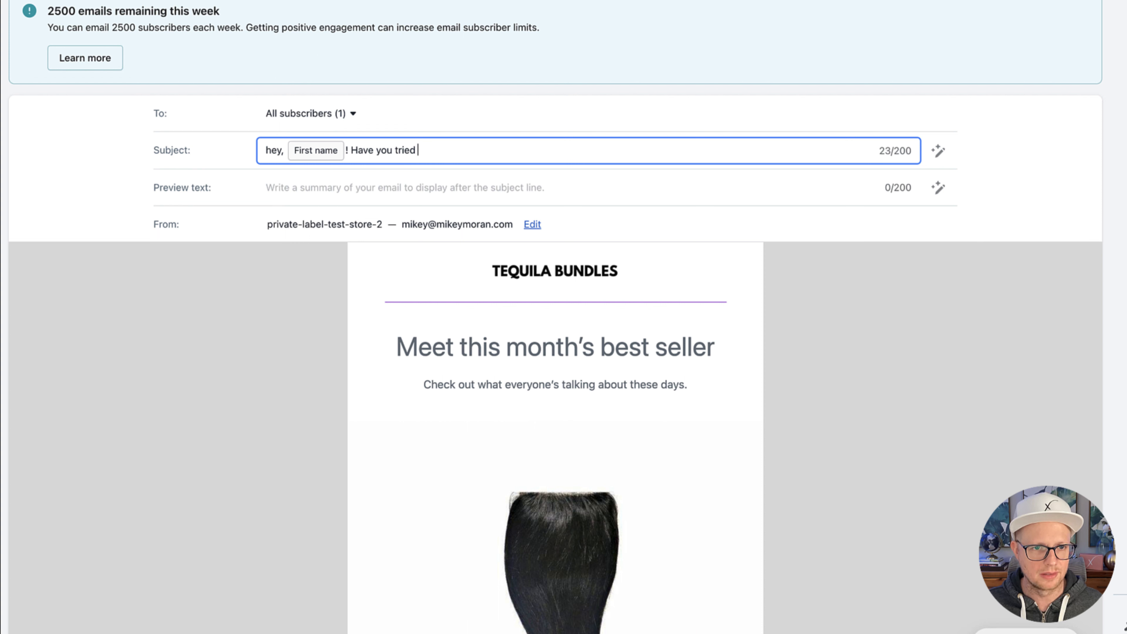
type("our Loose")
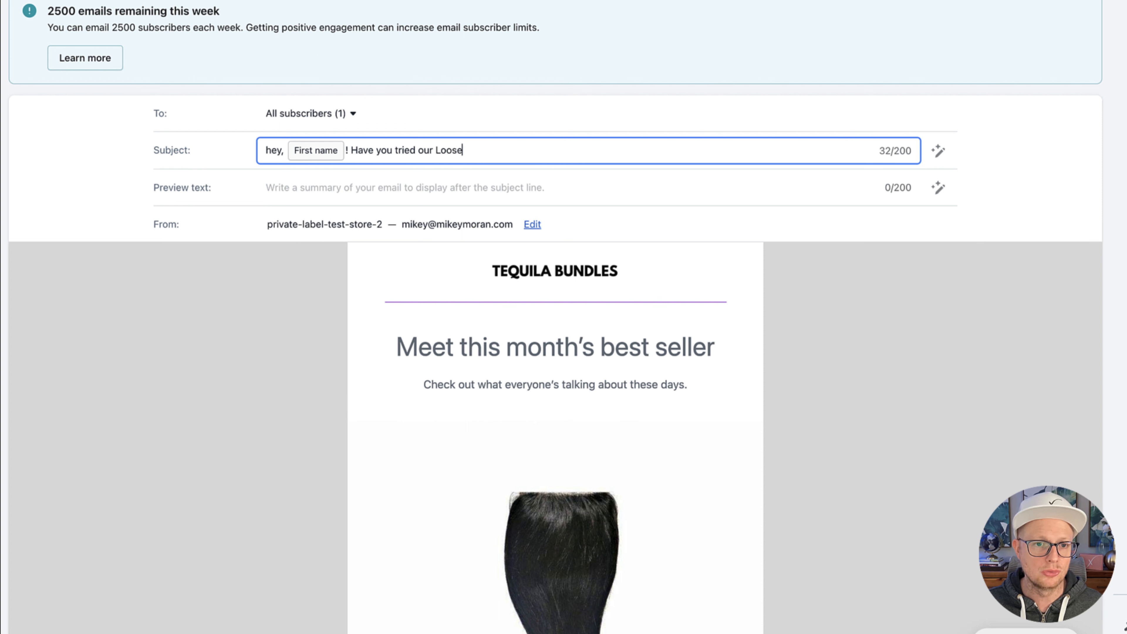
type(" Wave Bundles?")
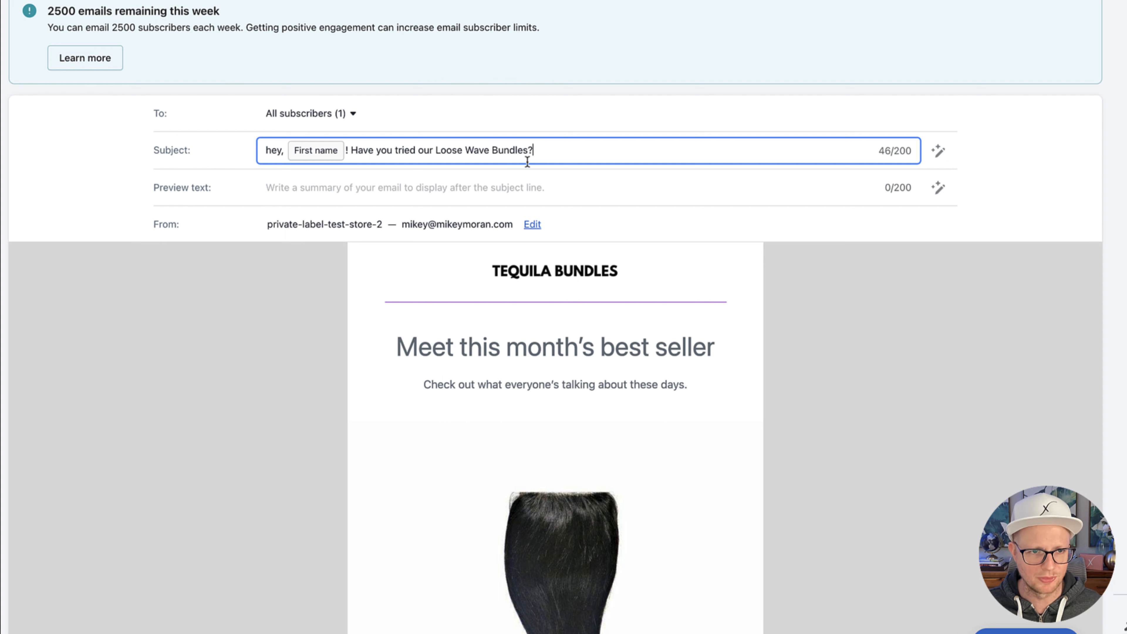
- Set the preview text to "In Stock and Ready to Ship Today"
left_click(419, 187)
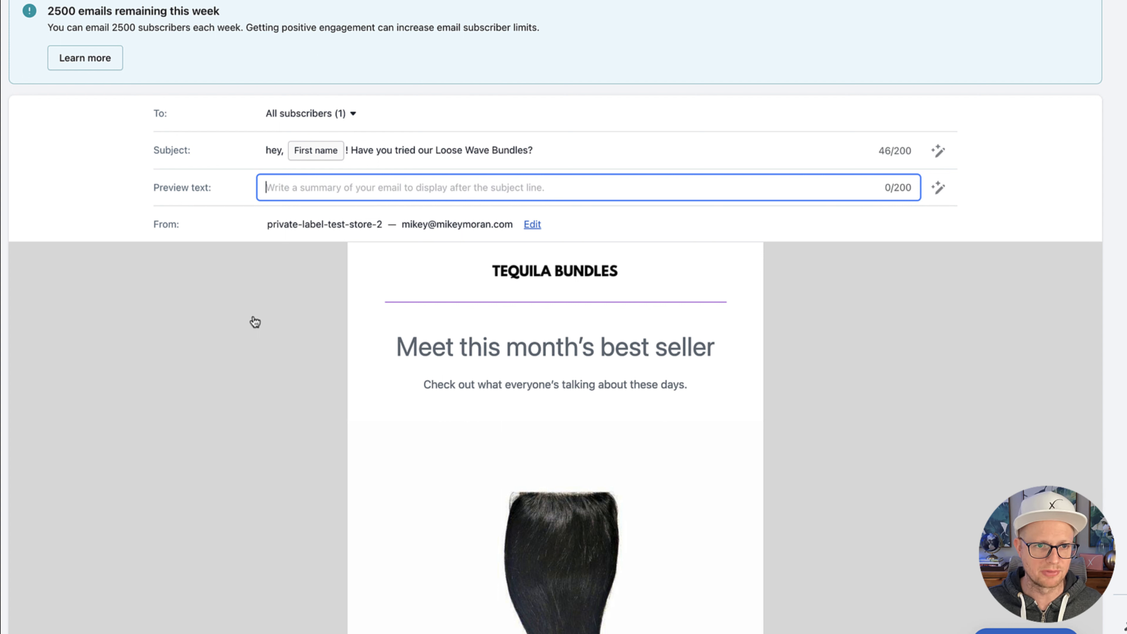
type("In St")
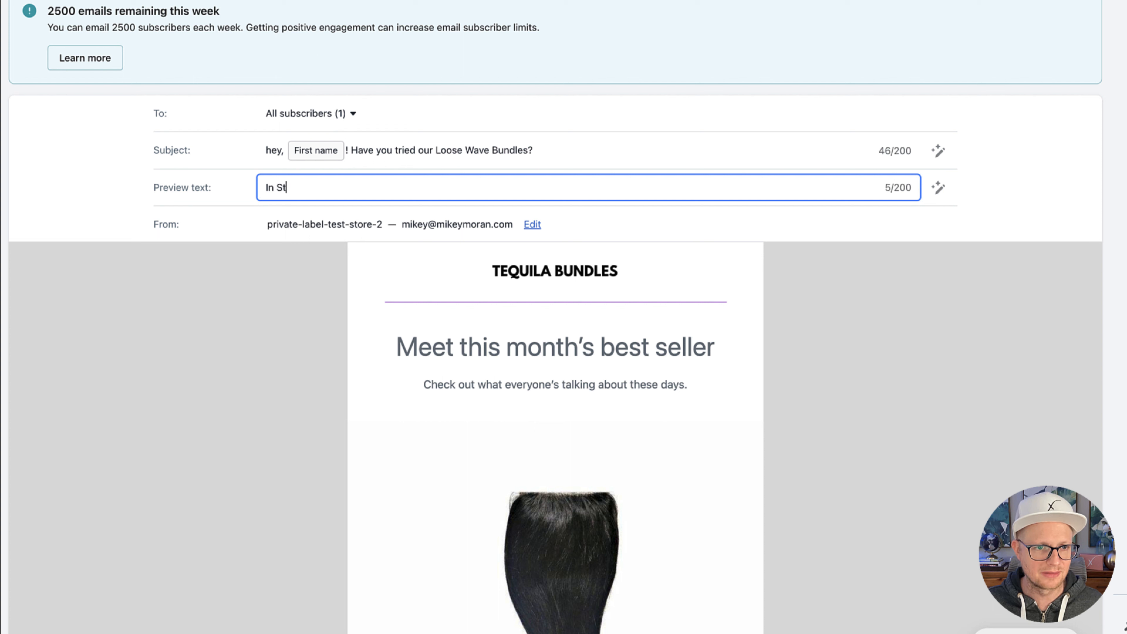
type("ock and Ready to SHI")
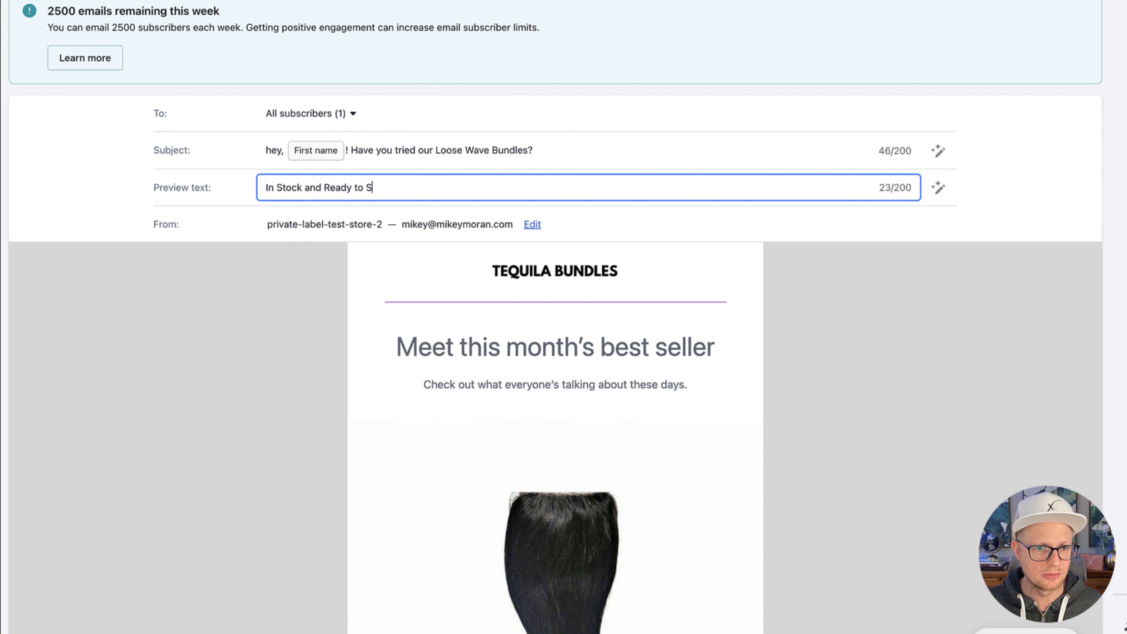
key("BackSpace")
key("BackSpace")
type("hip Today")
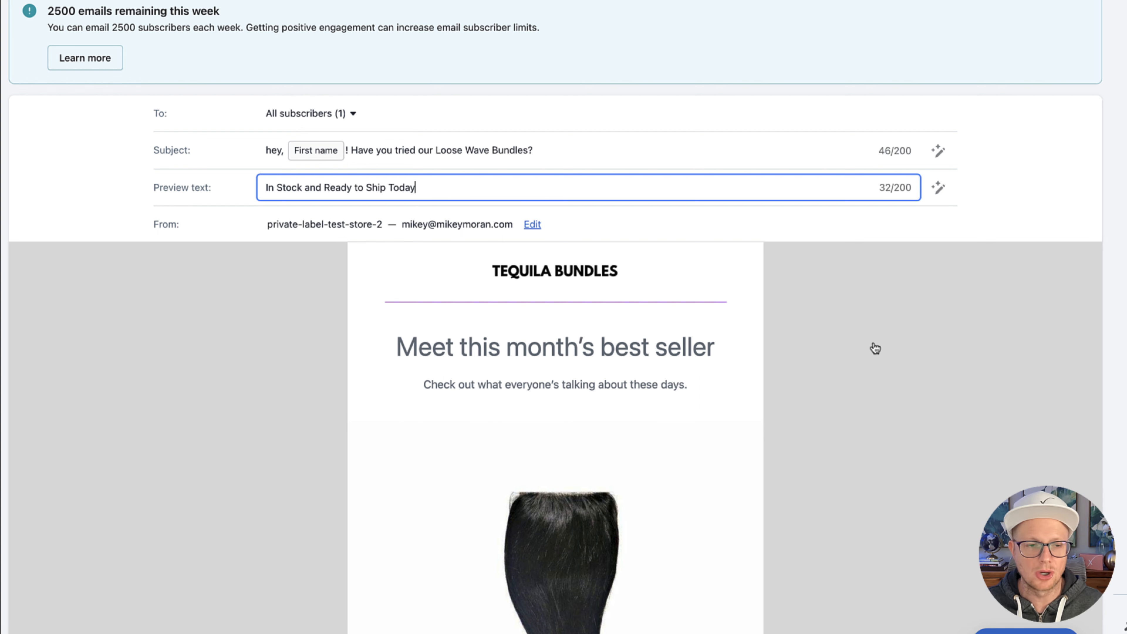
- Open the settings of the divider below the email logo and examine the online store's home page styling
scroll(876, 348, "down", 3)
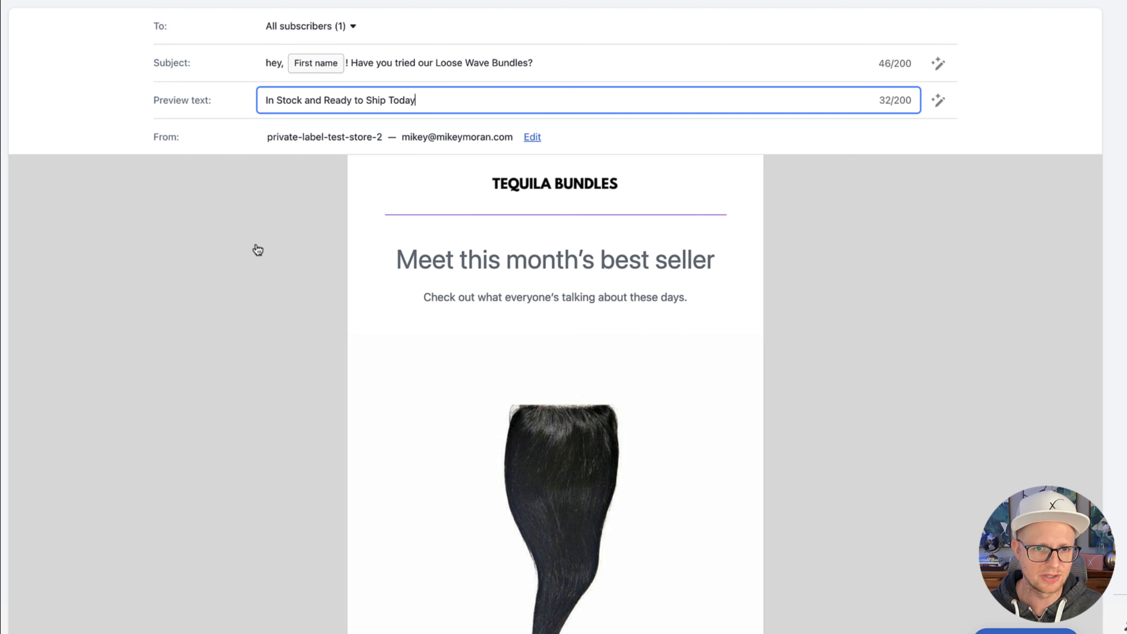
scroll(755, 257, "down", 2)
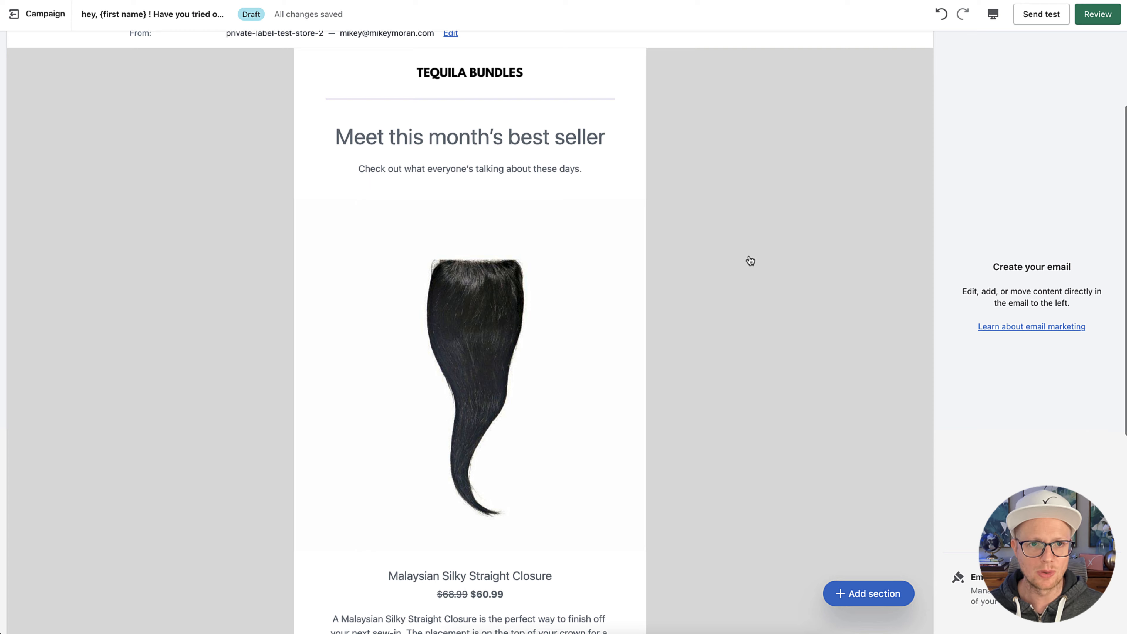
scroll(750, 261, "up", 1)
mouse_move(576, 118)
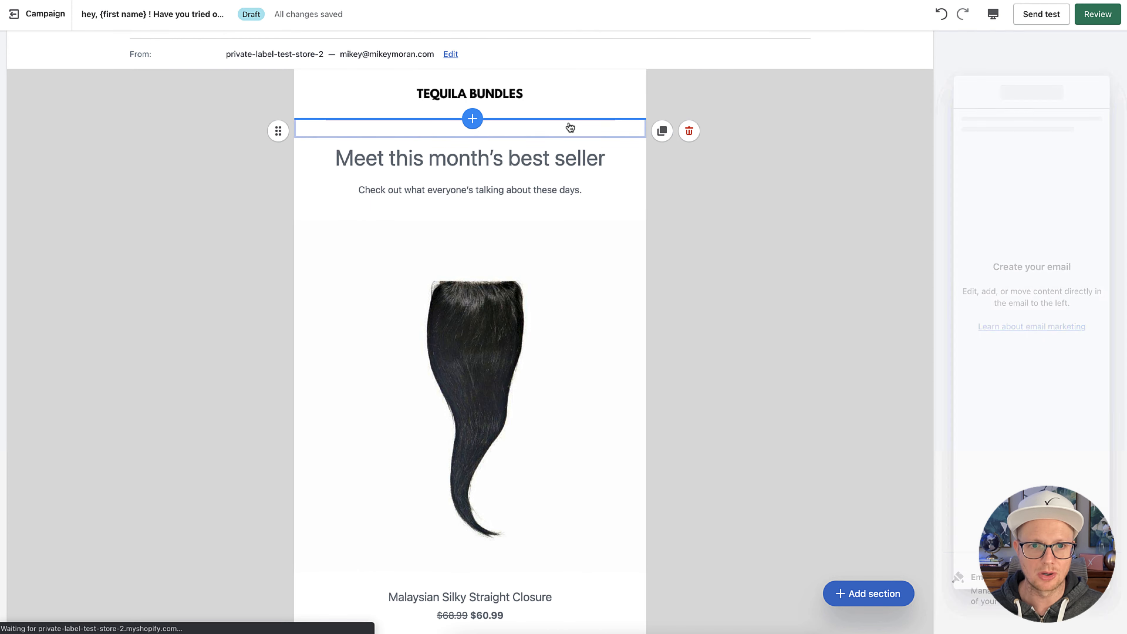
left_click(570, 127)
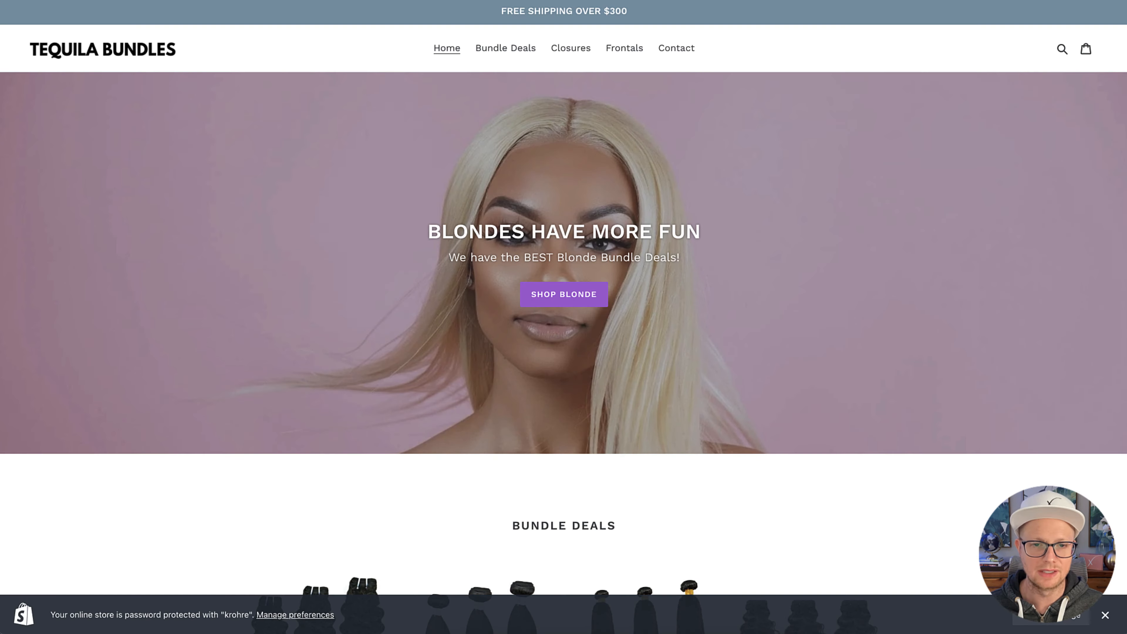
scroll(491, 330, "down", 10)
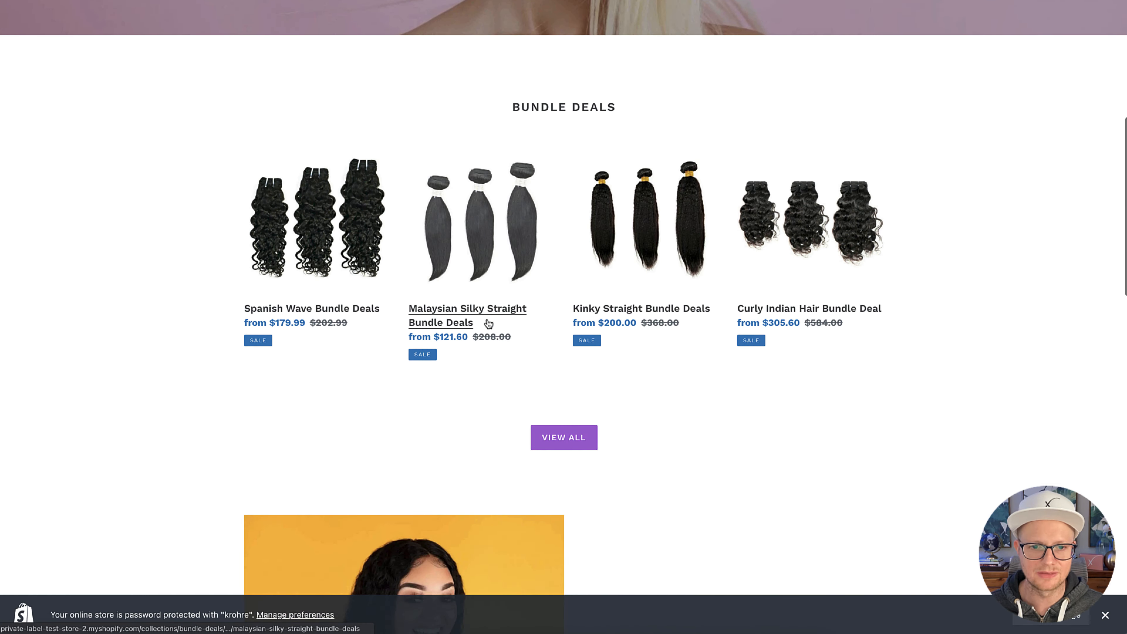
scroll(491, 324, "up", 10)
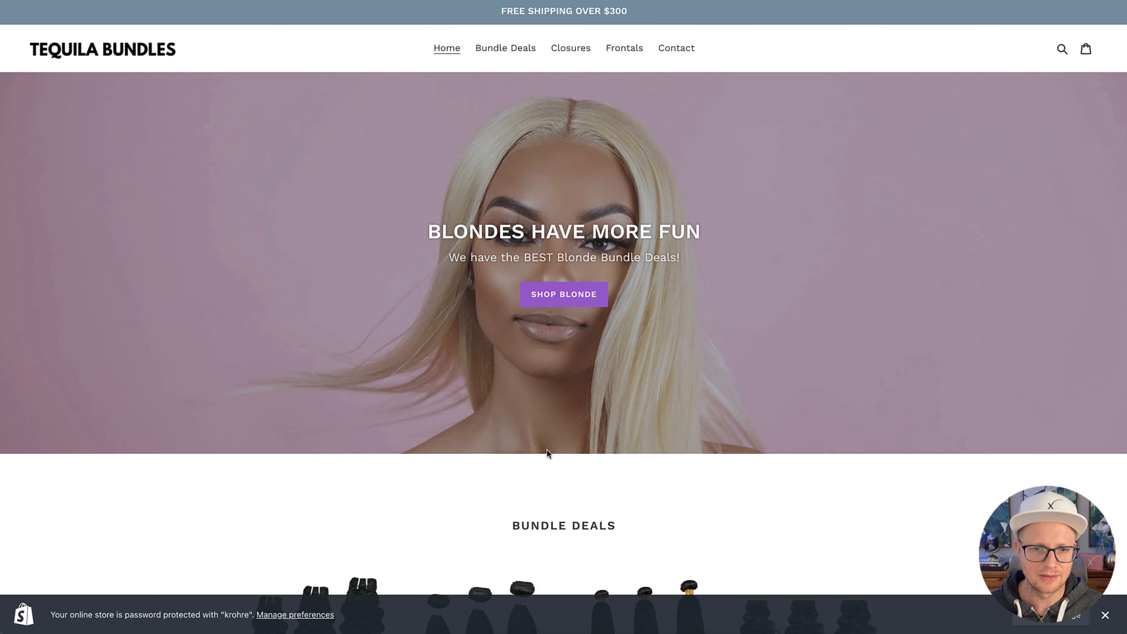
scroll(542, 447, "down", 1)
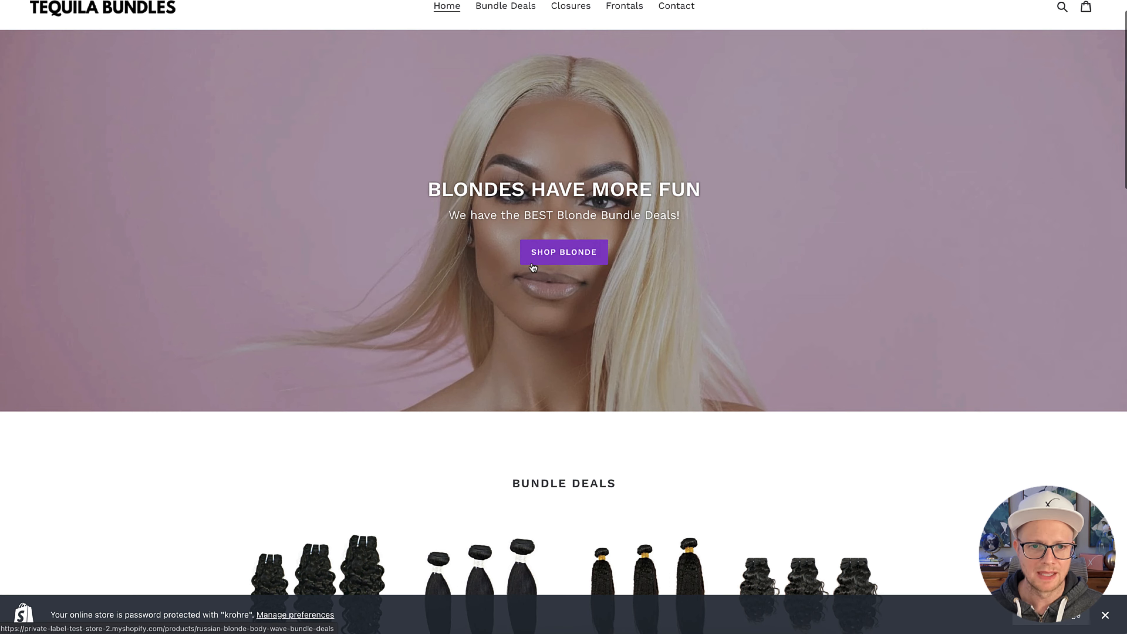
scroll(546, 350, "down", 10)
scroll(546, 350, "down", 2)
scroll(544, 276, "up", 10)
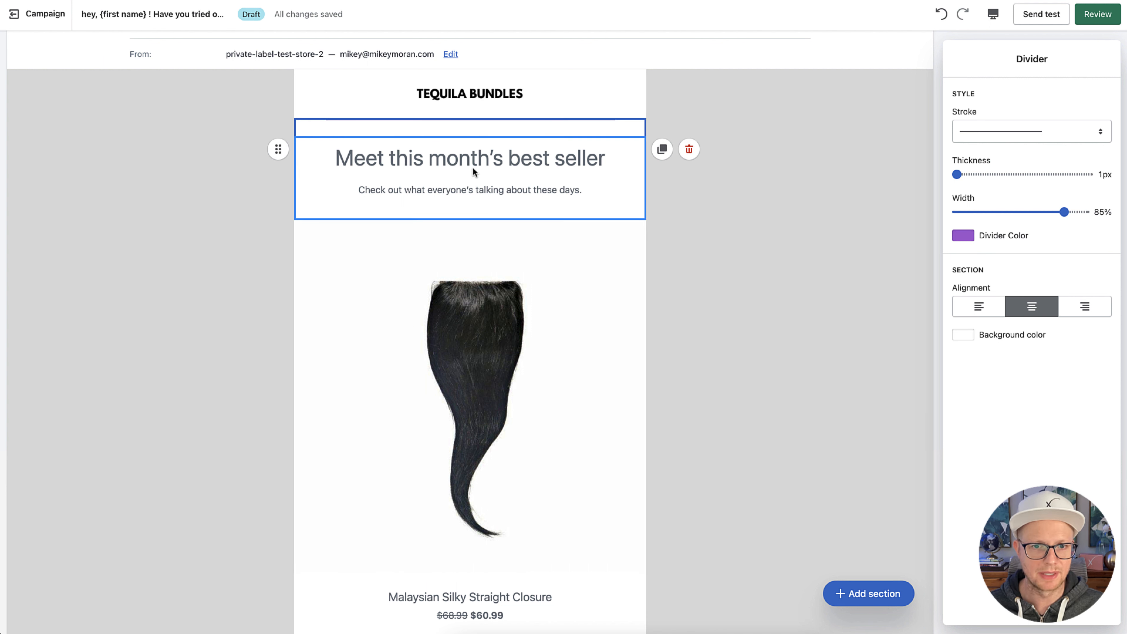
- Try to feature Brazilian Loose Wave Bundle Deals in the existing product section by finding it with the search term "loose" and adding it
left_click(439, 358)
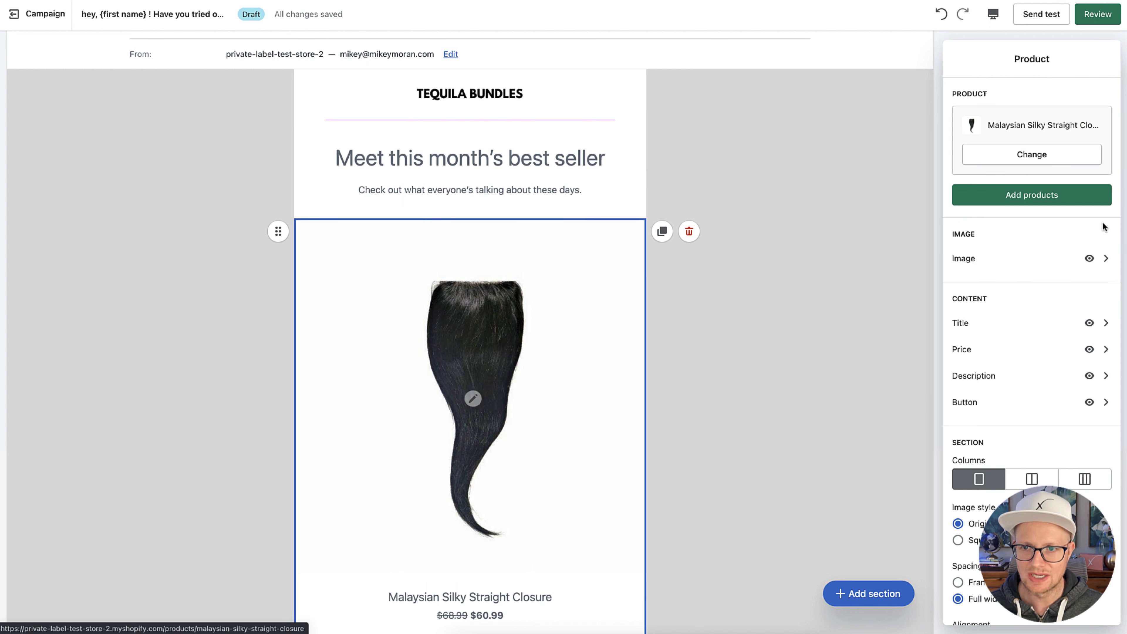
left_click(1030, 156)
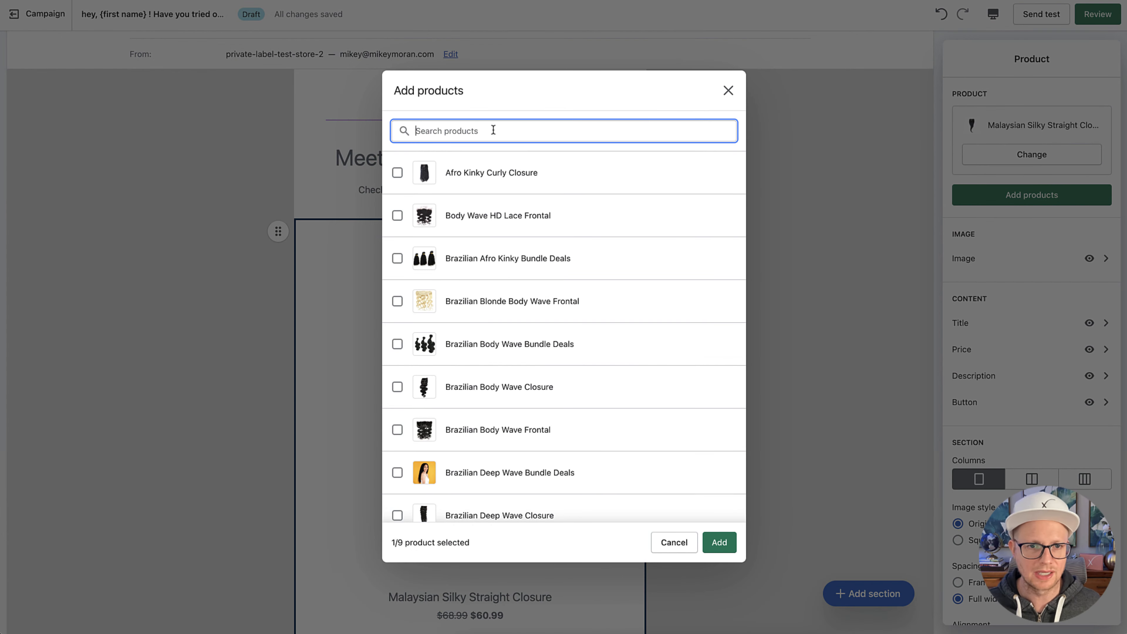
type("loose")
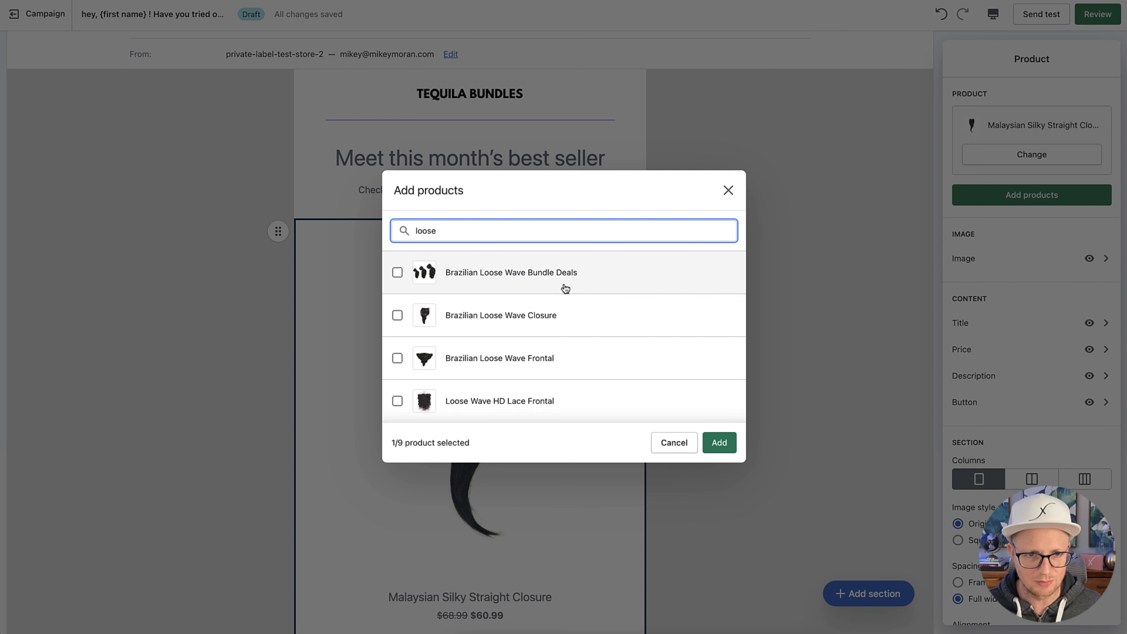
left_click(397, 273)
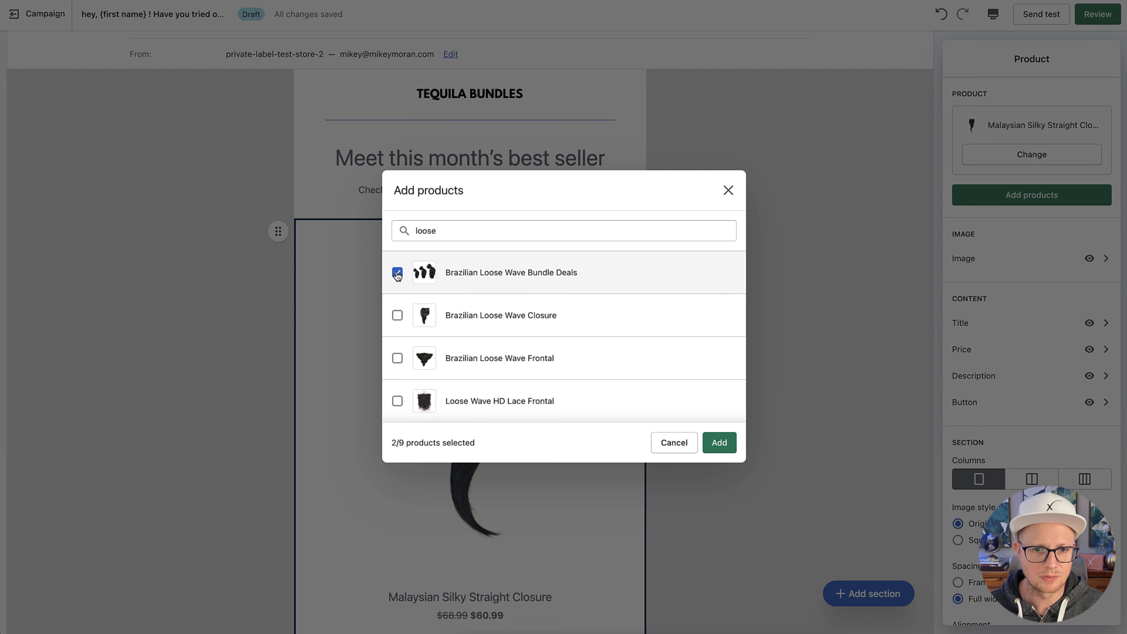
left_click(715, 443)
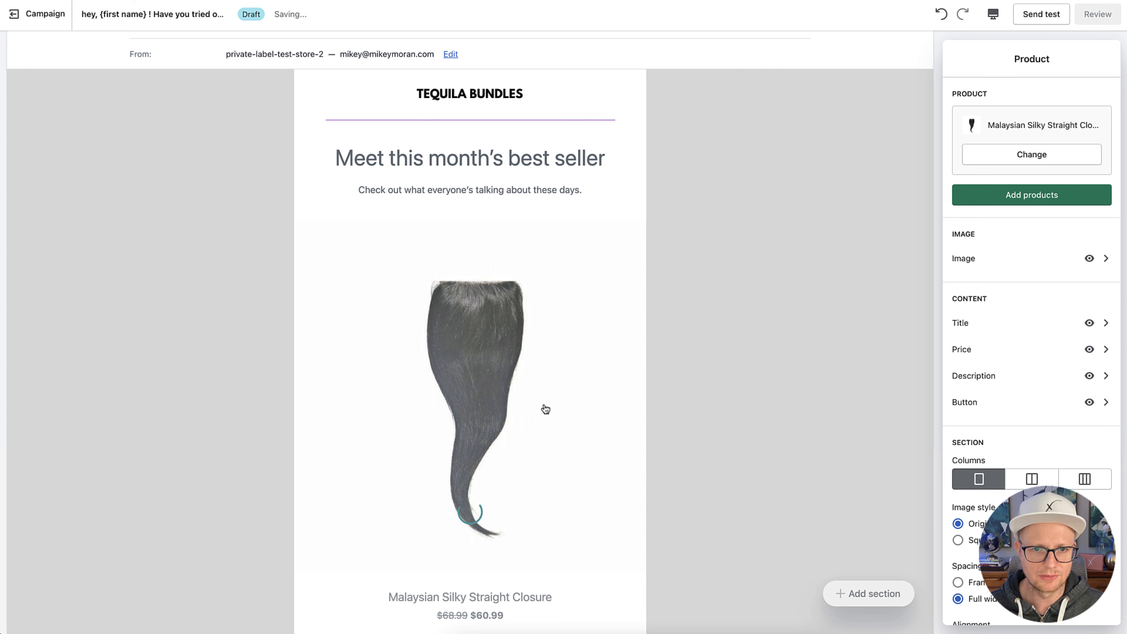
scroll(546, 409, "down", 3)
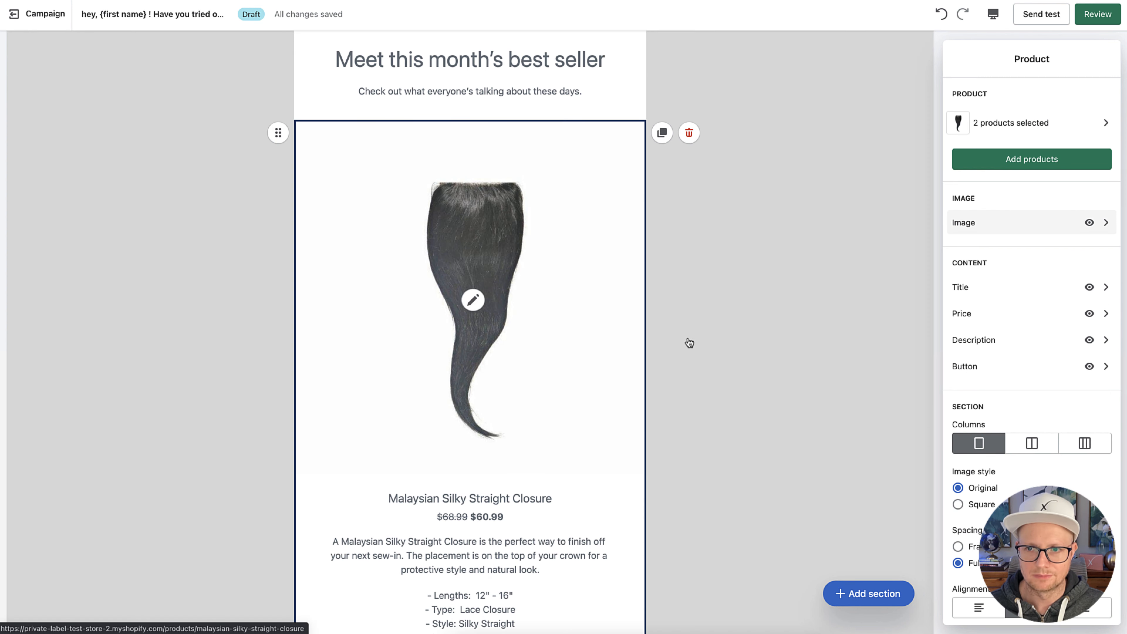
scroll(641, 352, "down", 15)
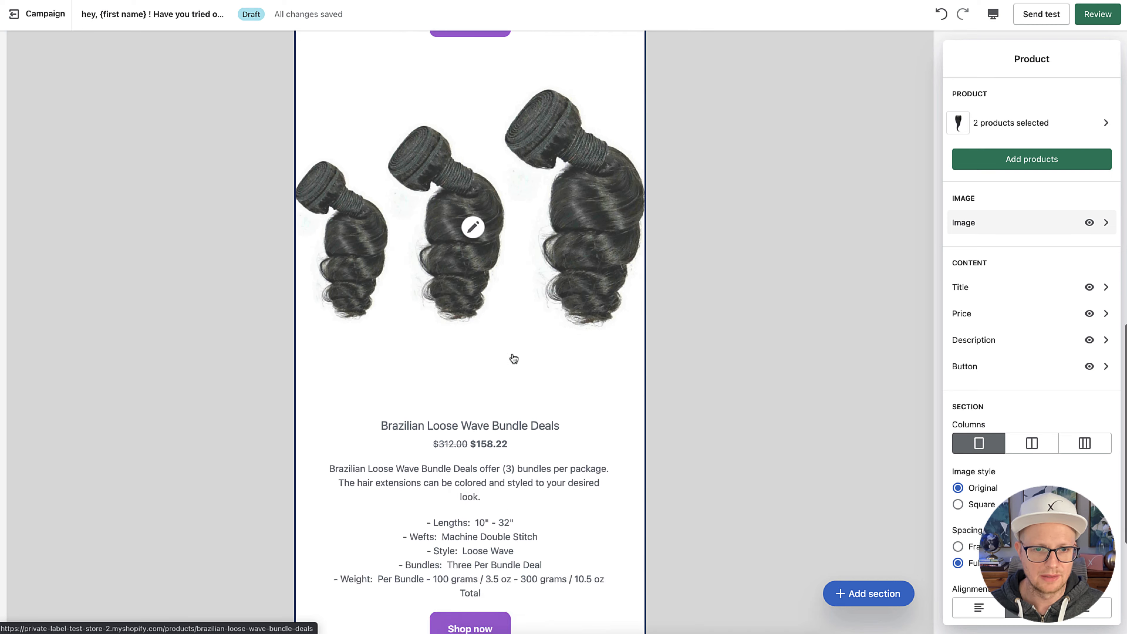
- Delete the product section that features the Malaysian Silky Straight Closure
scroll(514, 358, "up", 20)
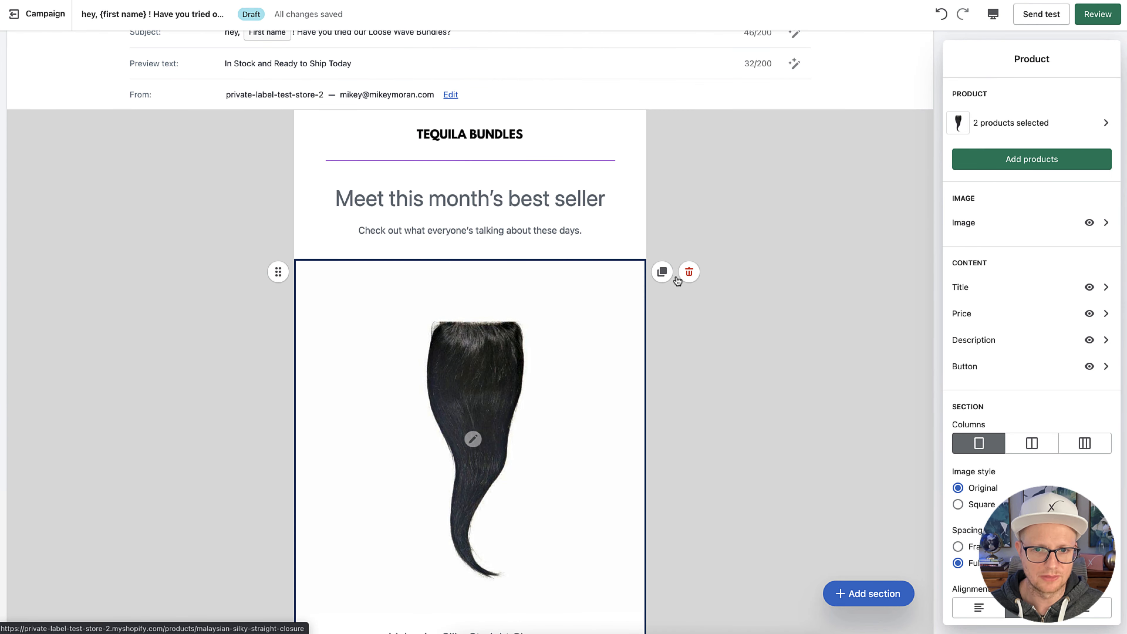
left_click(690, 272)
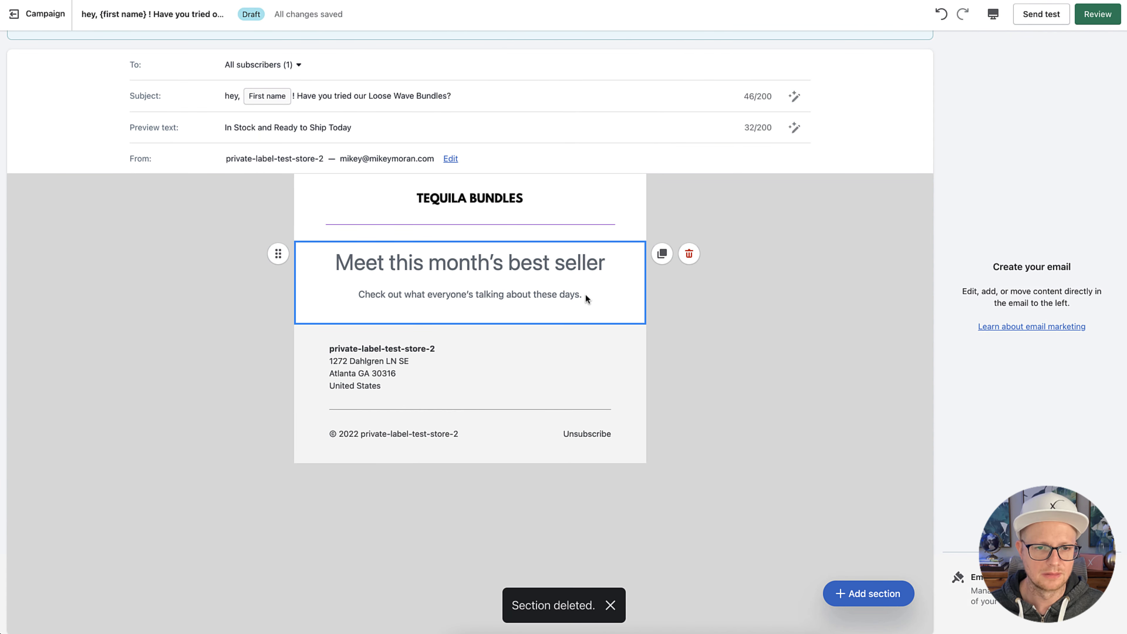
scroll(586, 298, "up", 2)
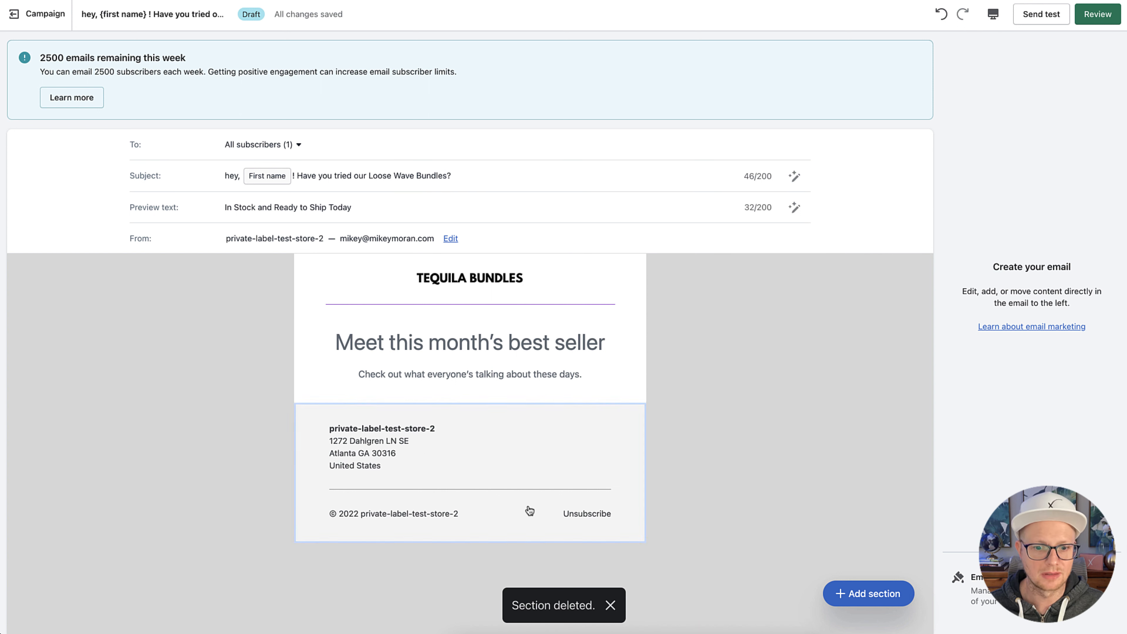
- Add a new product section below the heading text, search products for "loose" and feature Brazilian Loose Wave Bundle Deals
left_click(843, 588)
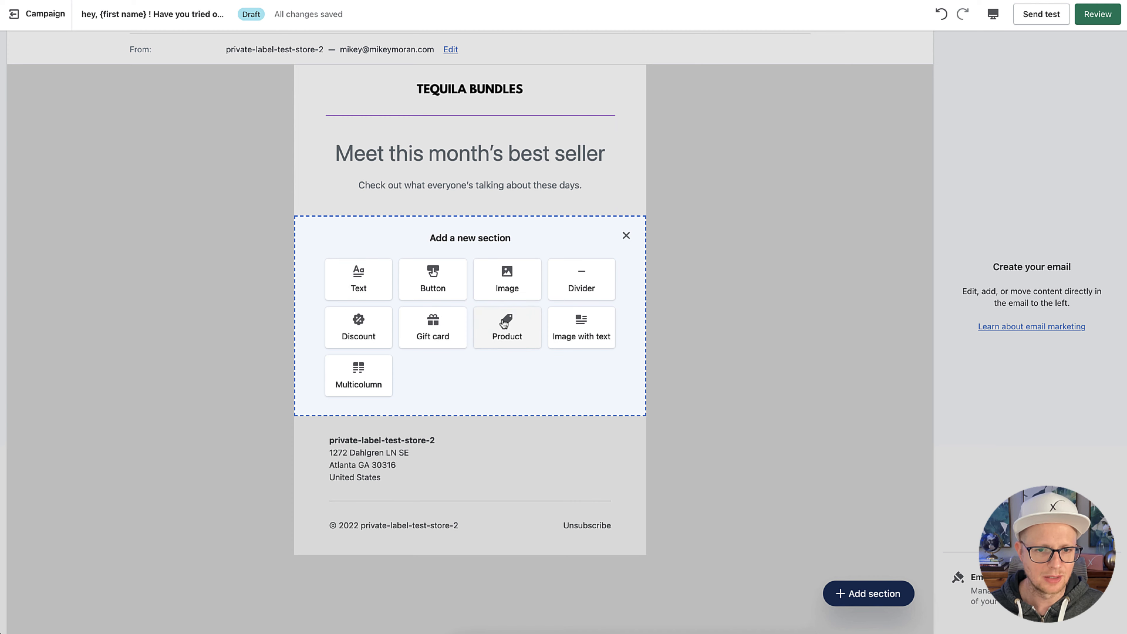
left_click(504, 321)
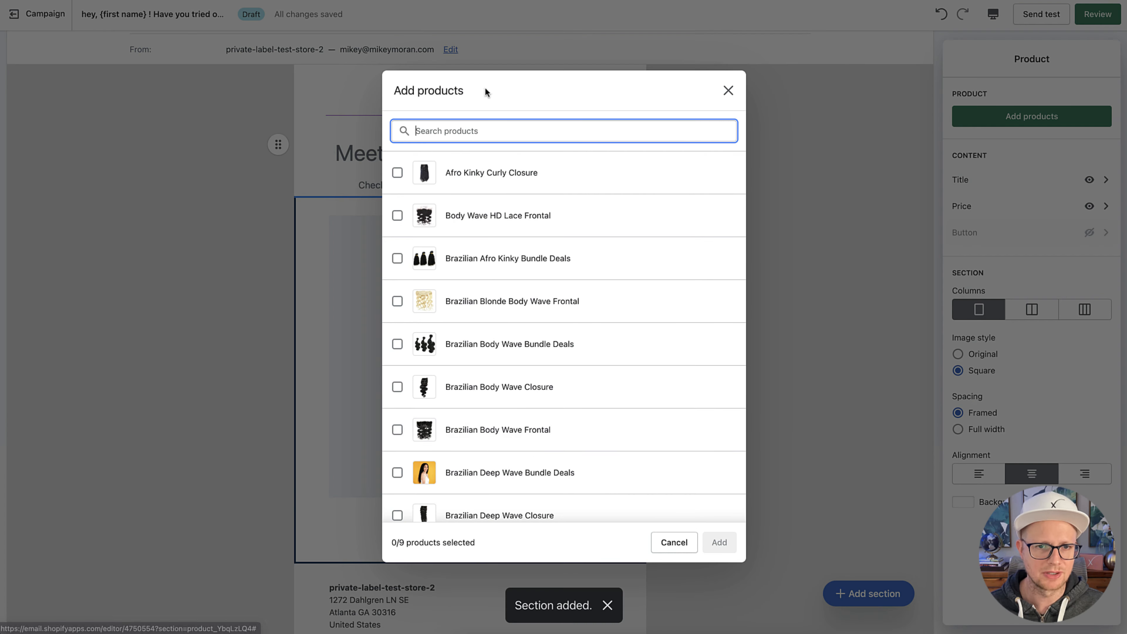
type("loose")
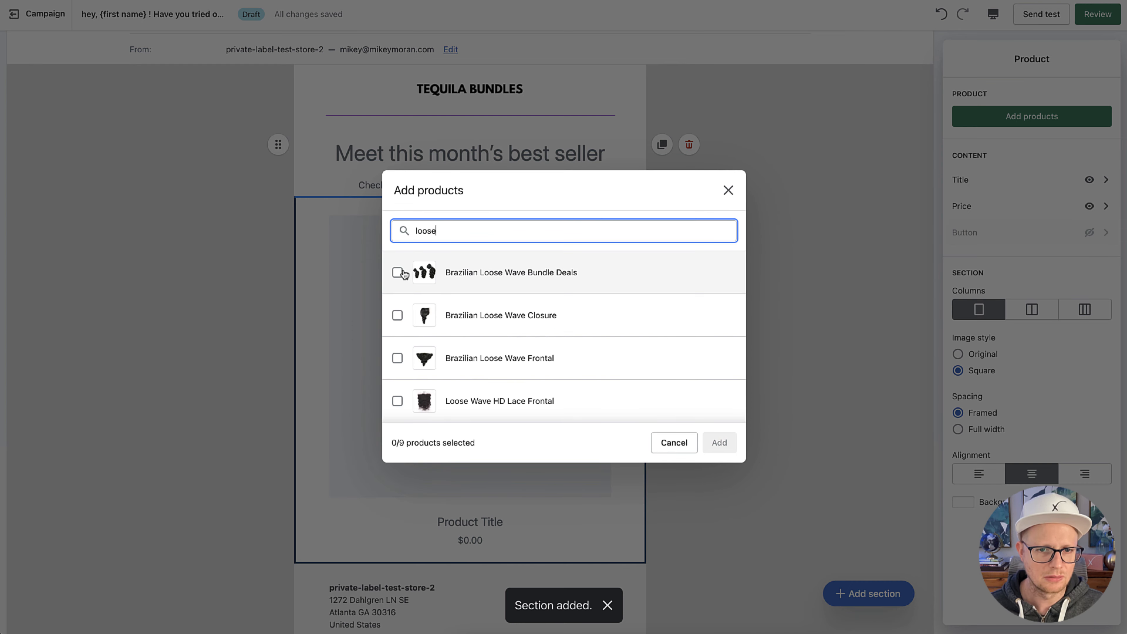
left_click(398, 272)
left_click(716, 444)
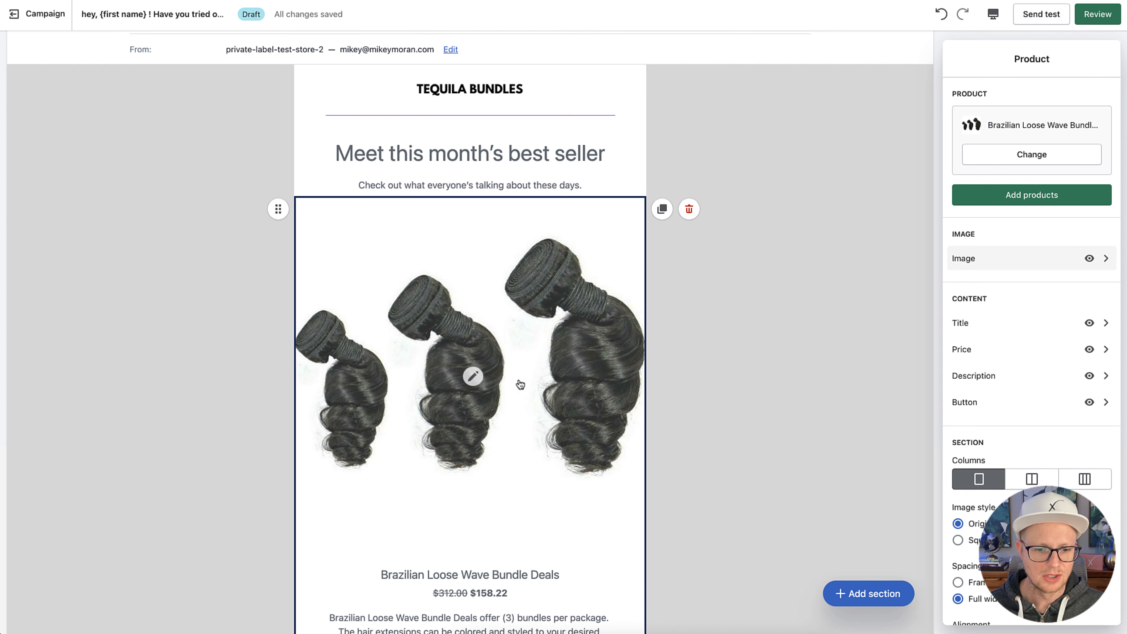
- Examine the new product section's image, title, price, description and button within the email
scroll(515, 385, "down", 3)
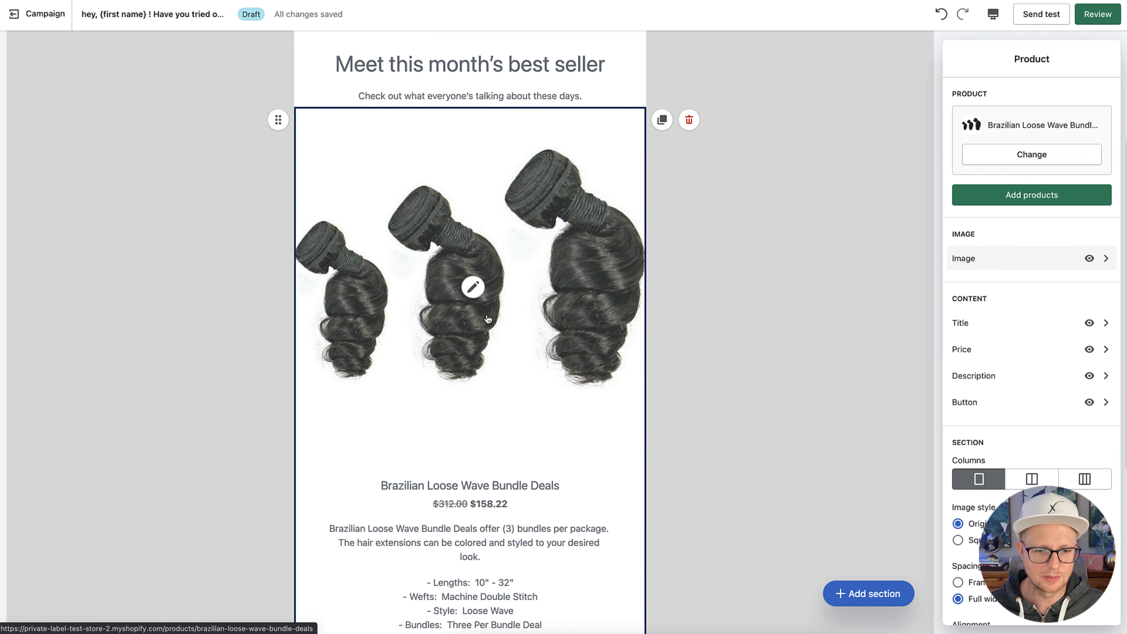
scroll(487, 315, "down", 5)
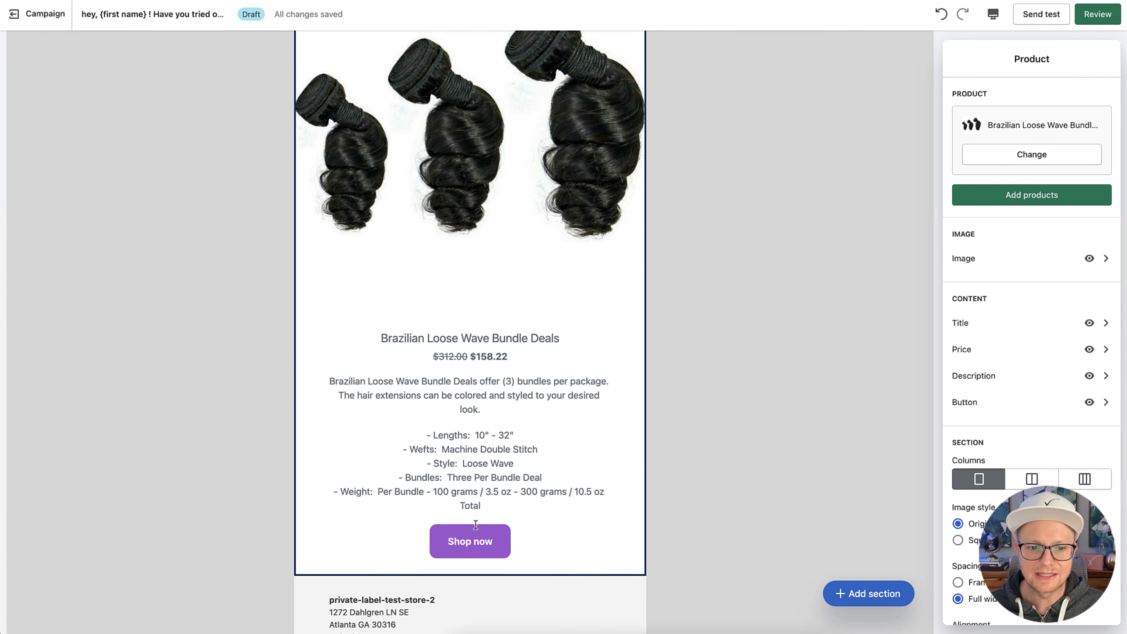
scroll(422, 244, "up", 10)
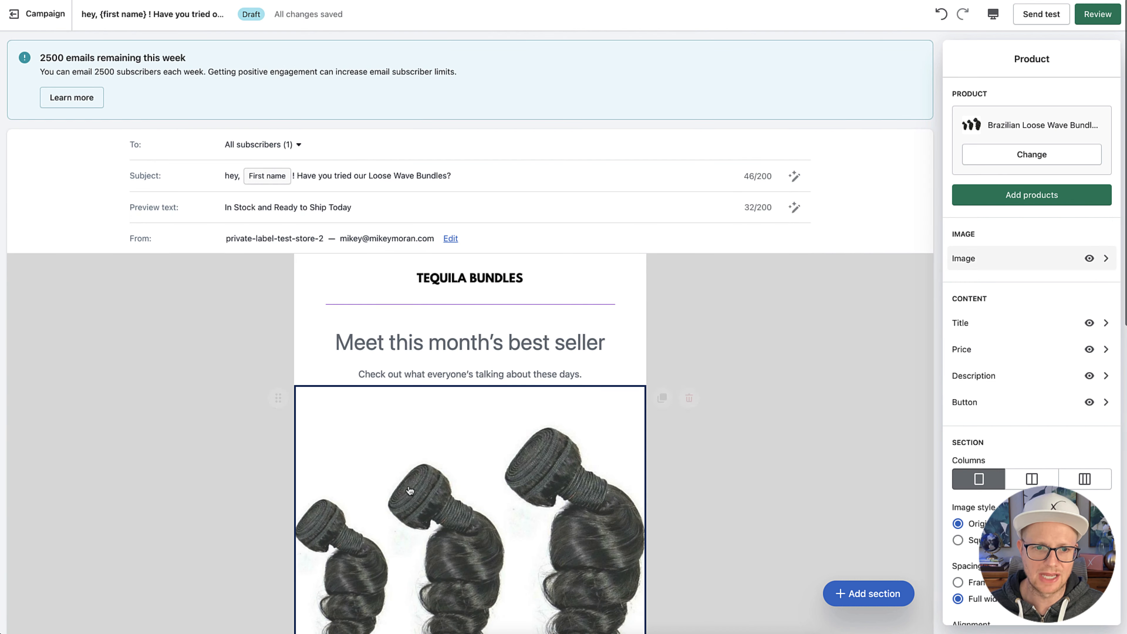
scroll(410, 489, "down", 15)
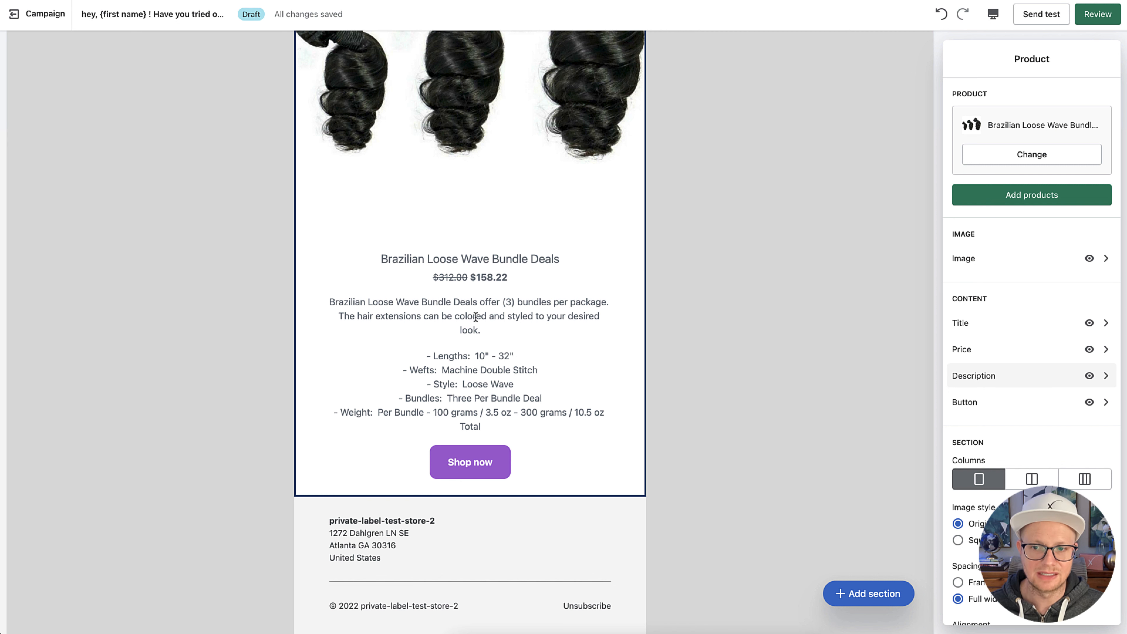
scroll(484, 318, "up", 2)
scroll(485, 319, "down", 4)
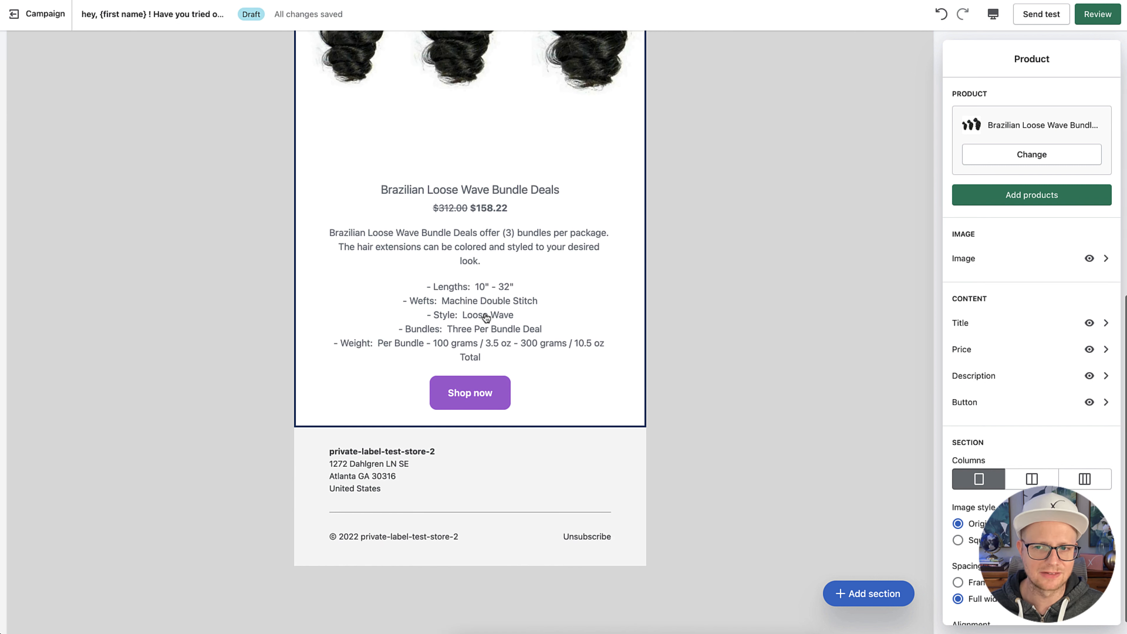
scroll(487, 318, "up", 3)
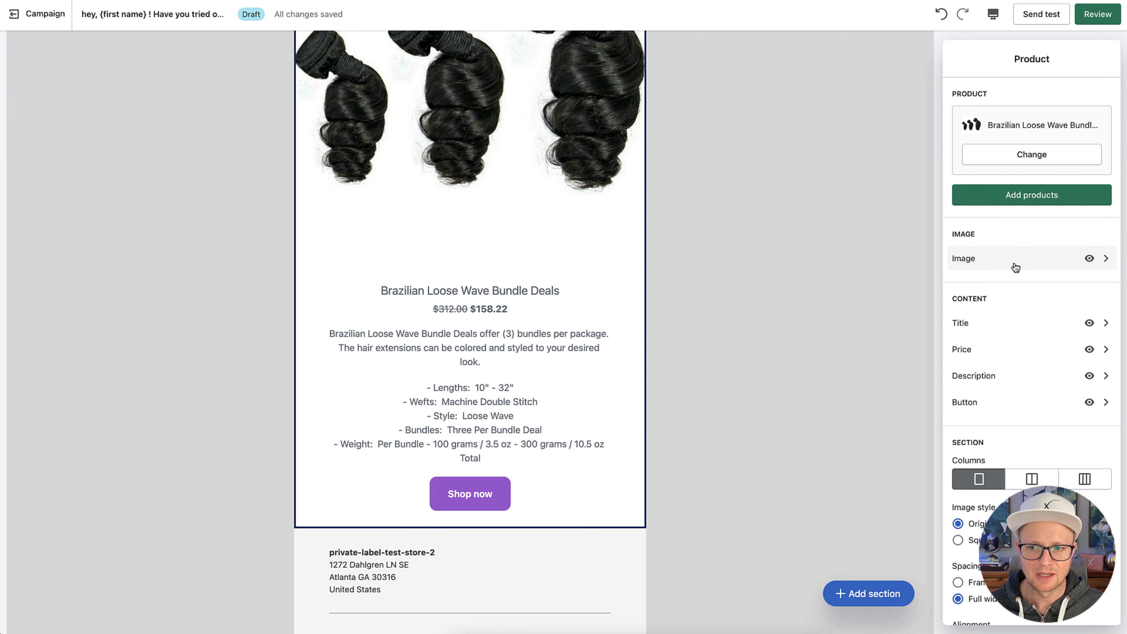
scroll(428, 269, "up", 4)
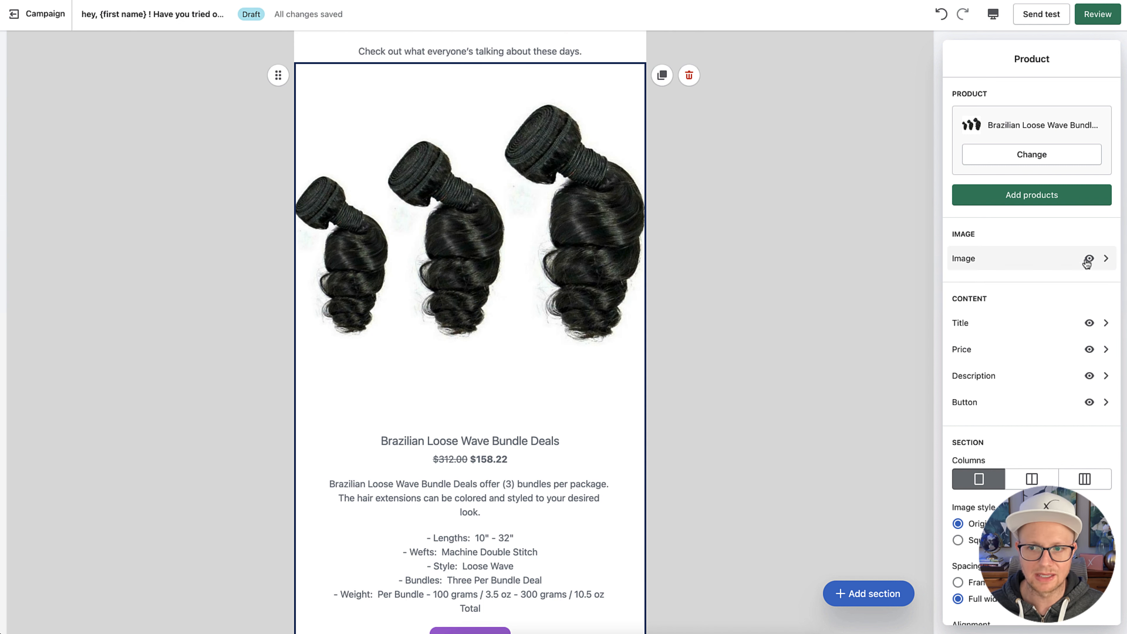
- Toggle the product image's visibility off and back on, and hide the product description
left_click(1089, 259)
left_click(1089, 259)
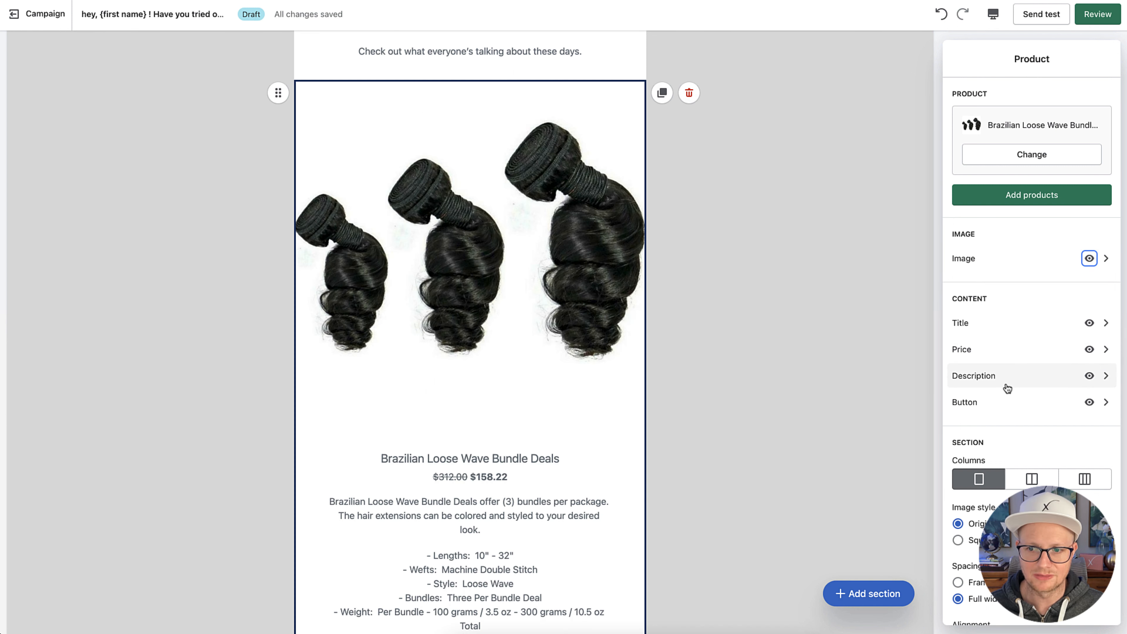
scroll(752, 391, "down", 3)
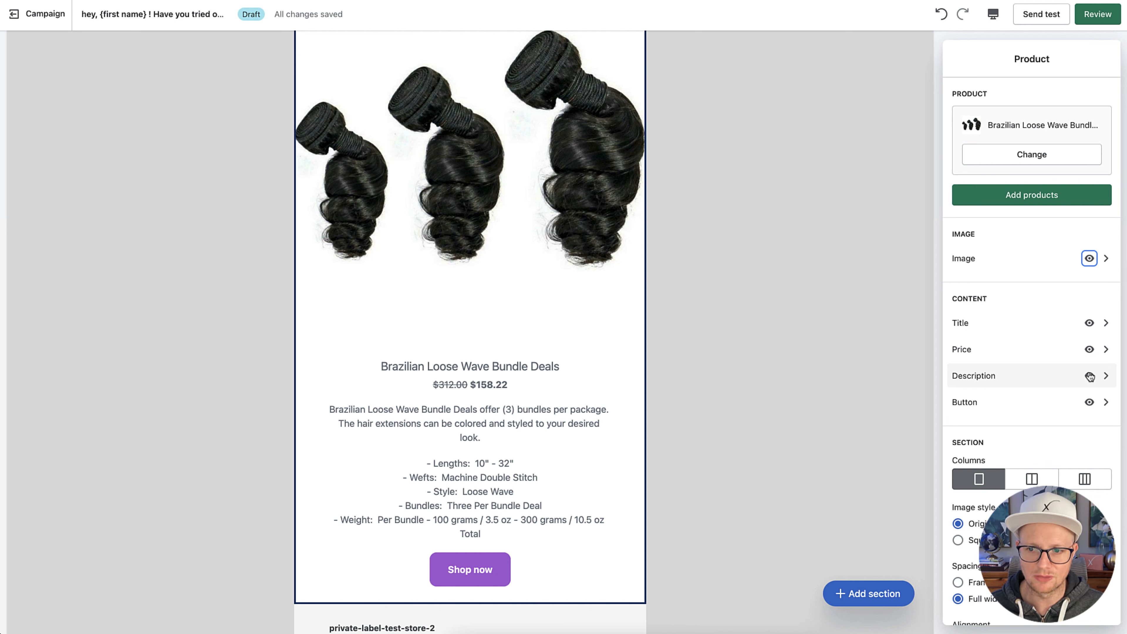
left_click(1090, 376)
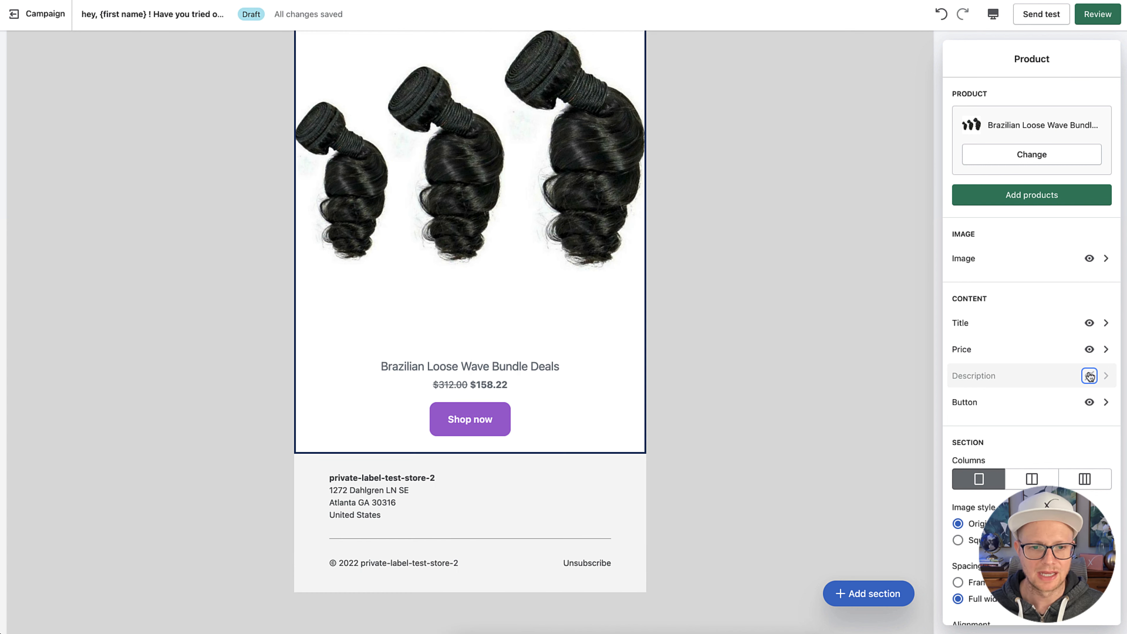
- Review the whole email layout, from the subject and preview text through the product section to the footer
scroll(418, 385, "up", 8)
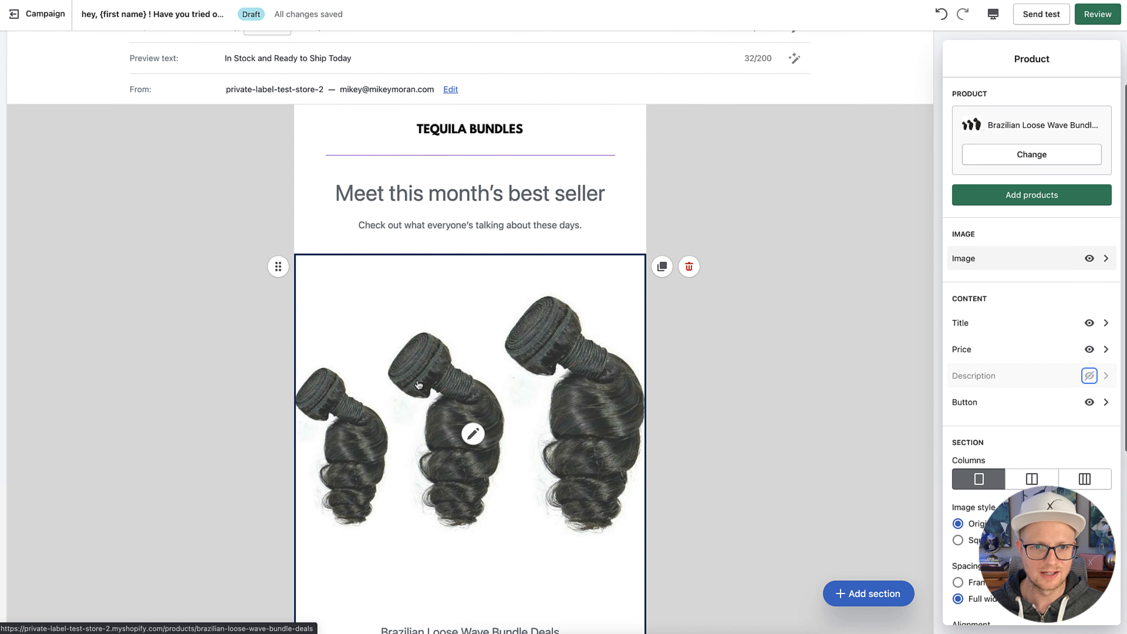
scroll(418, 385, "down", 4)
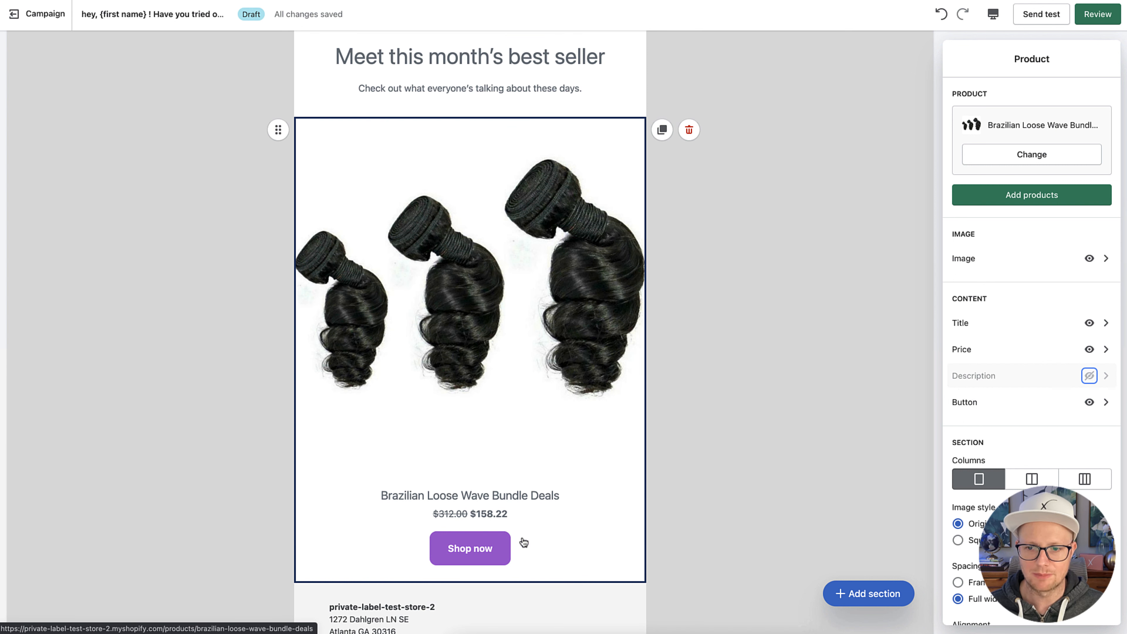
scroll(500, 462, "up", 10)
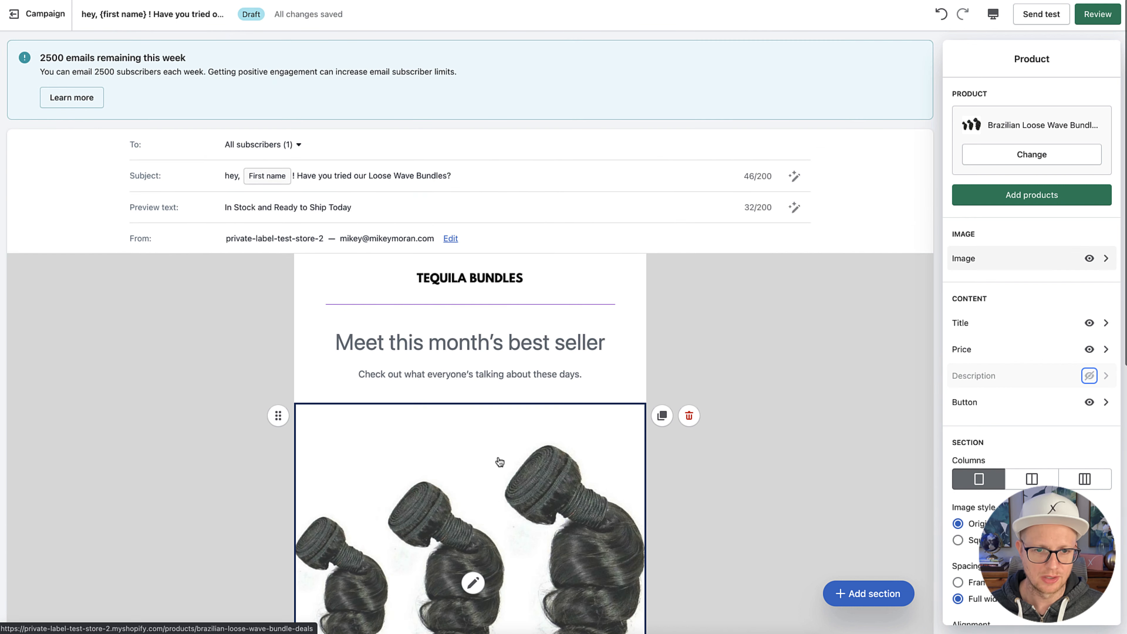
scroll(500, 462, "down", 15)
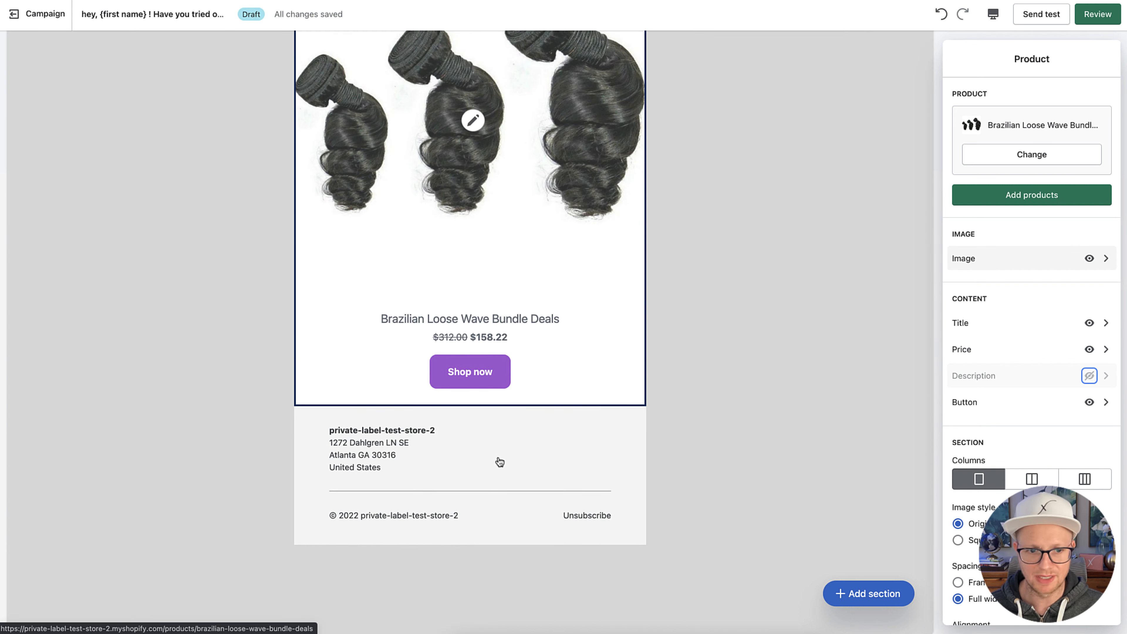
scroll(501, 461, "up", 15)
scroll(500, 462, "down", 12)
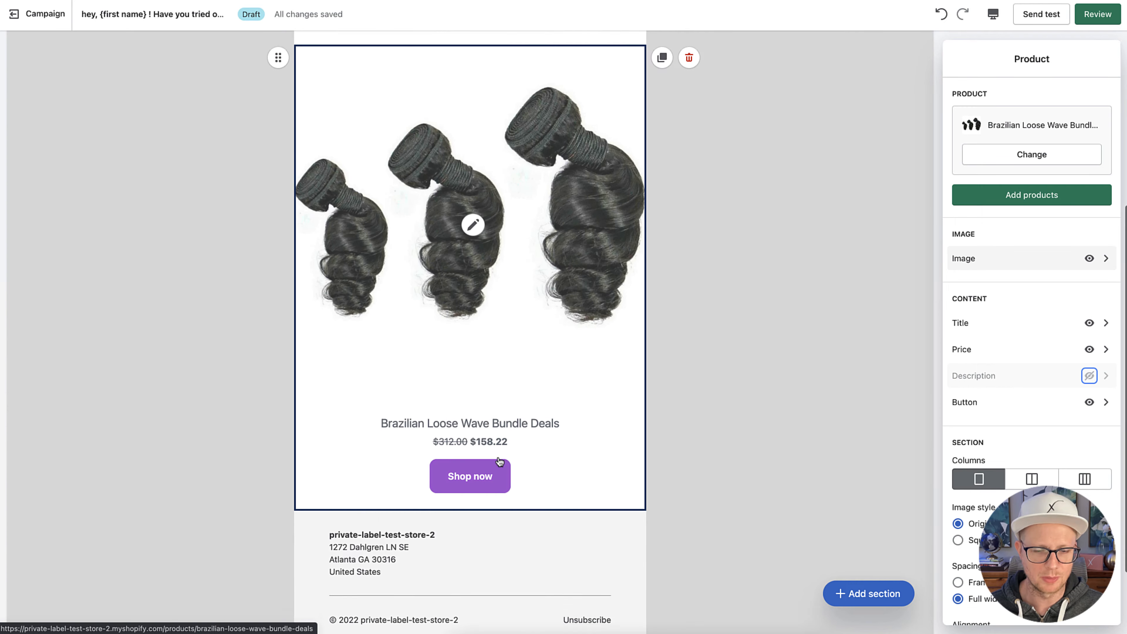
scroll(501, 462, "up", 11)
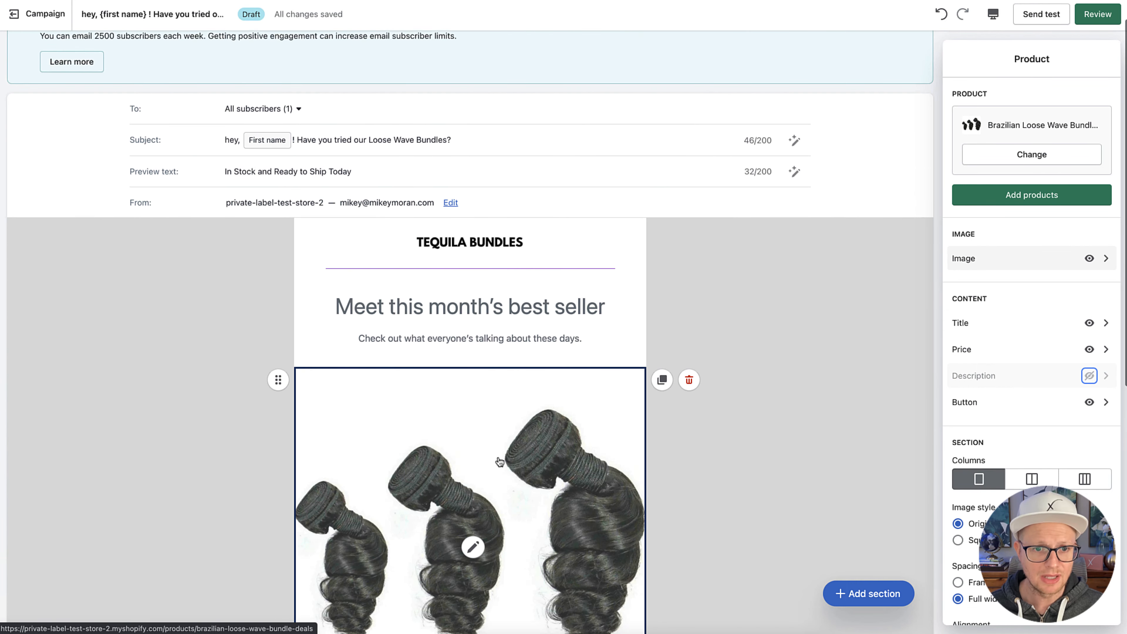
scroll(500, 462, "up", 1)
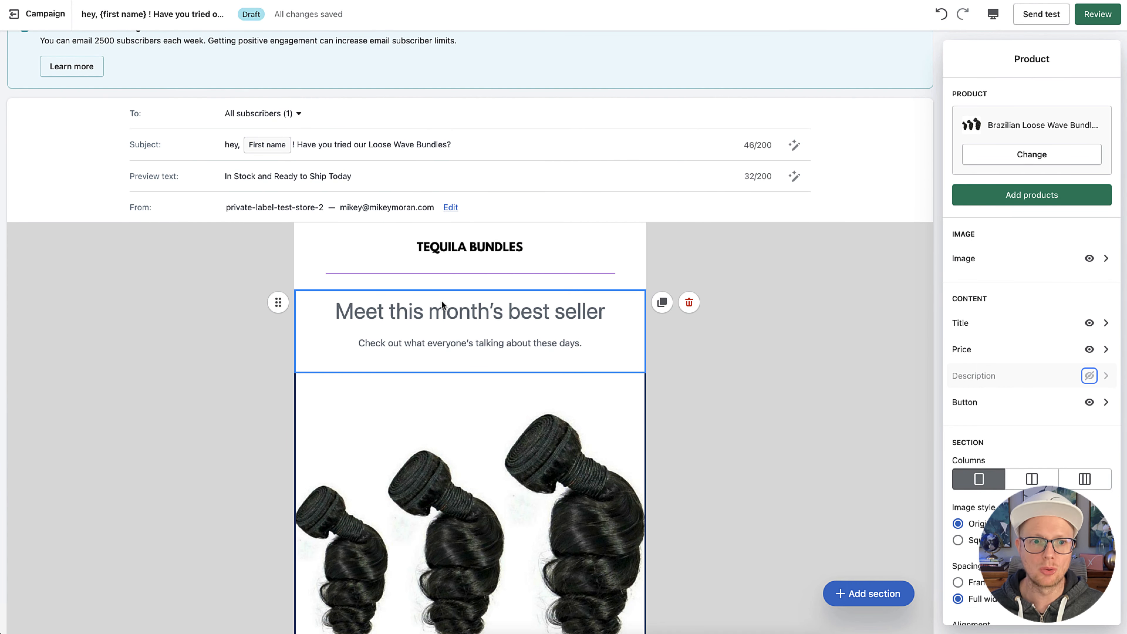
- Add an empty image section to the email and move it upward from below the product section
mouse_move(444, 295)
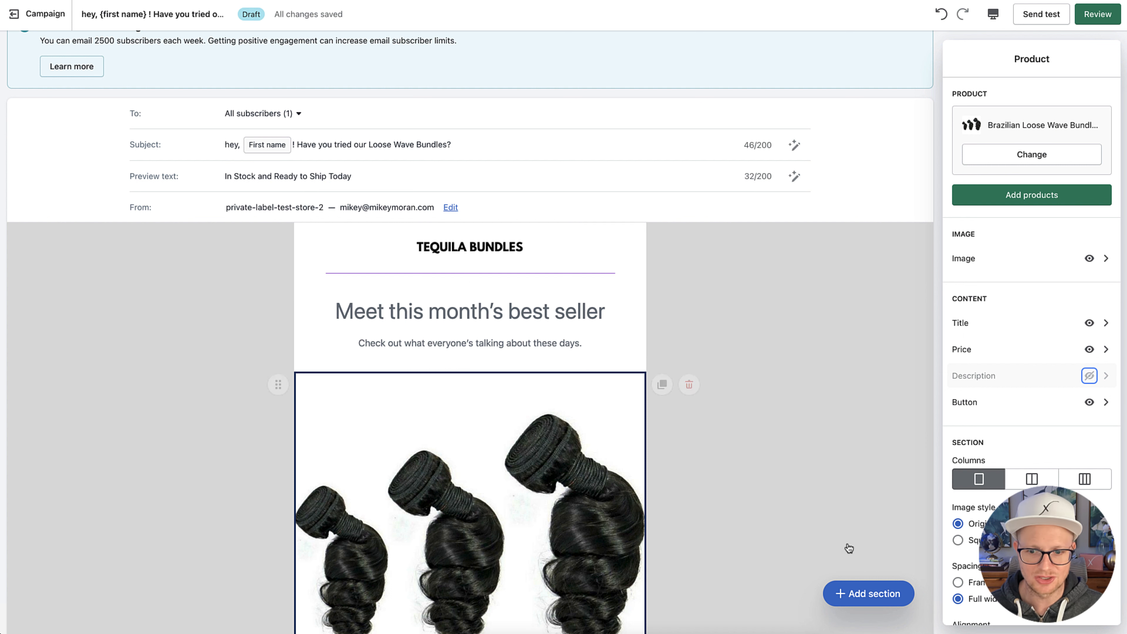
left_click(845, 595)
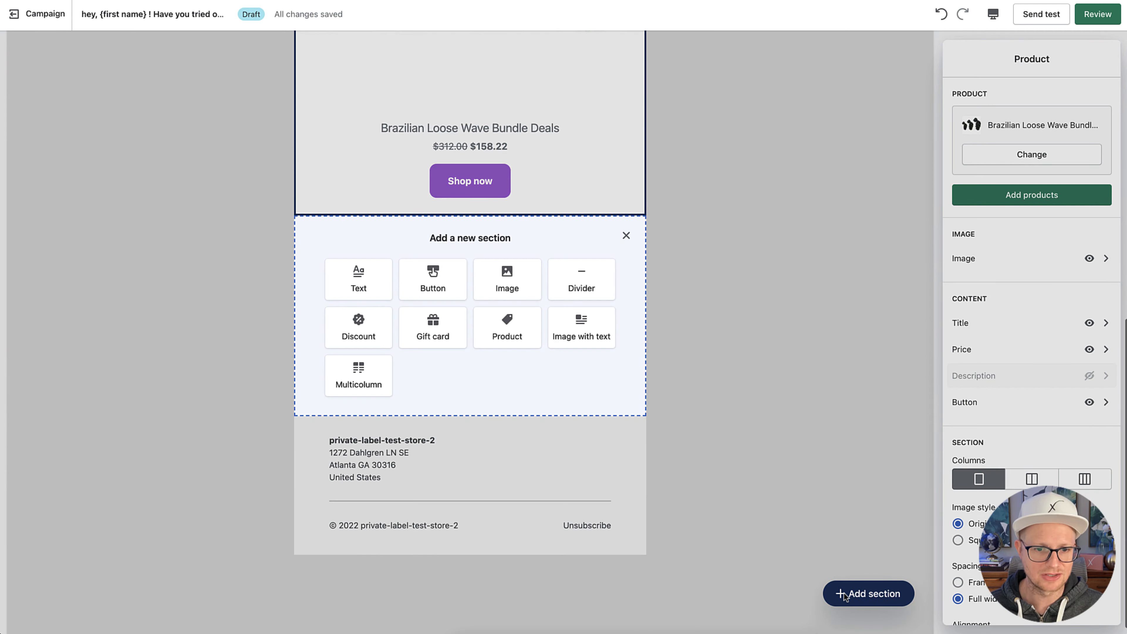
left_click(523, 281)
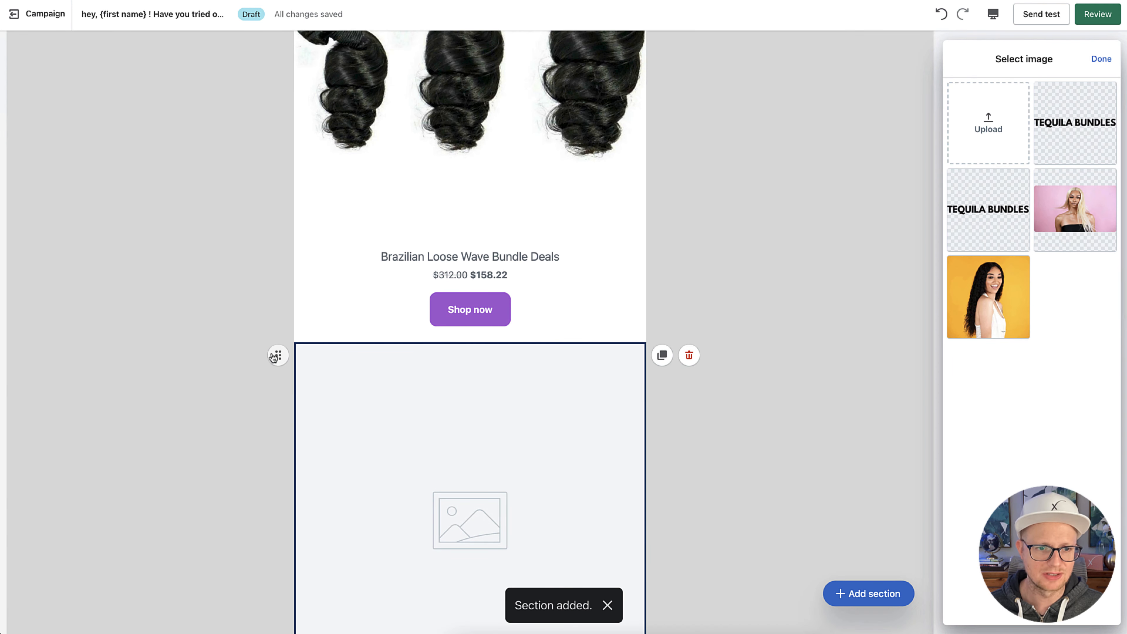
scroll(266, 382, "up", 5)
left_click_drag(278, 560, 281, 395)
scroll(259, 385, "up", 5)
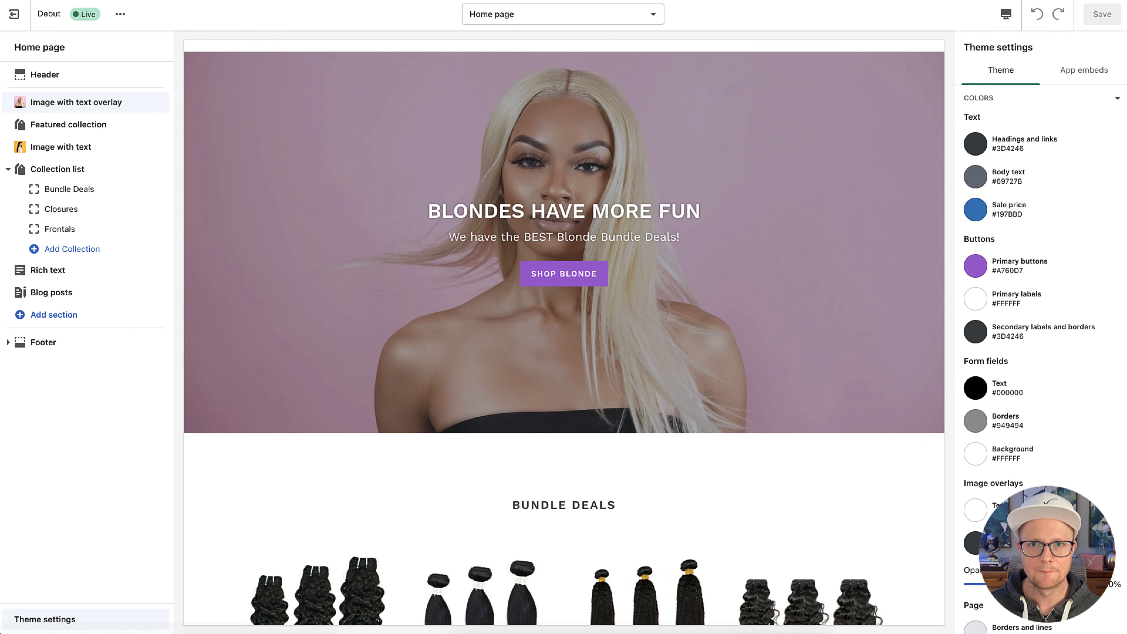
- Copy the primary buttons' hex color code A760D7 from the store's theme color settings
left_click(728, 1)
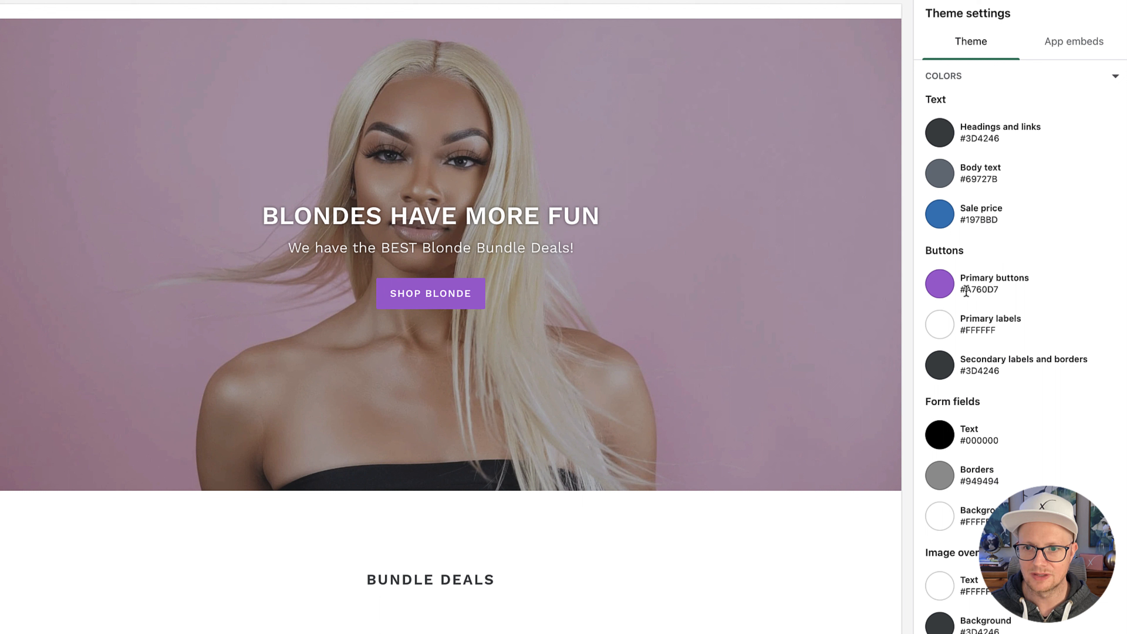
double_click(1021, 271)
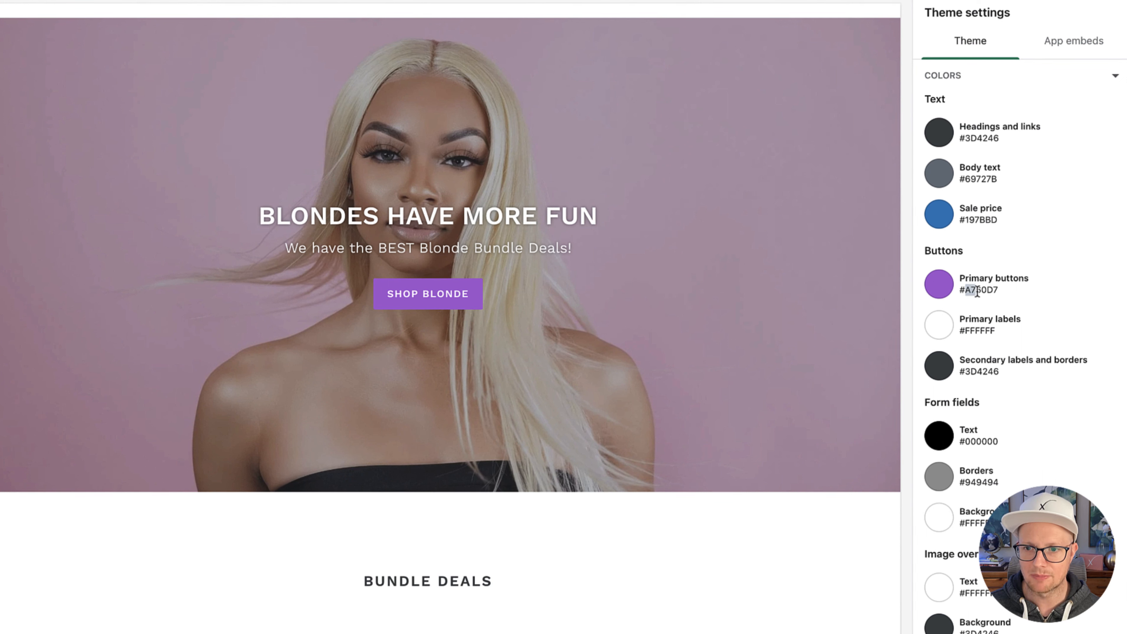
right_click(986, 289)
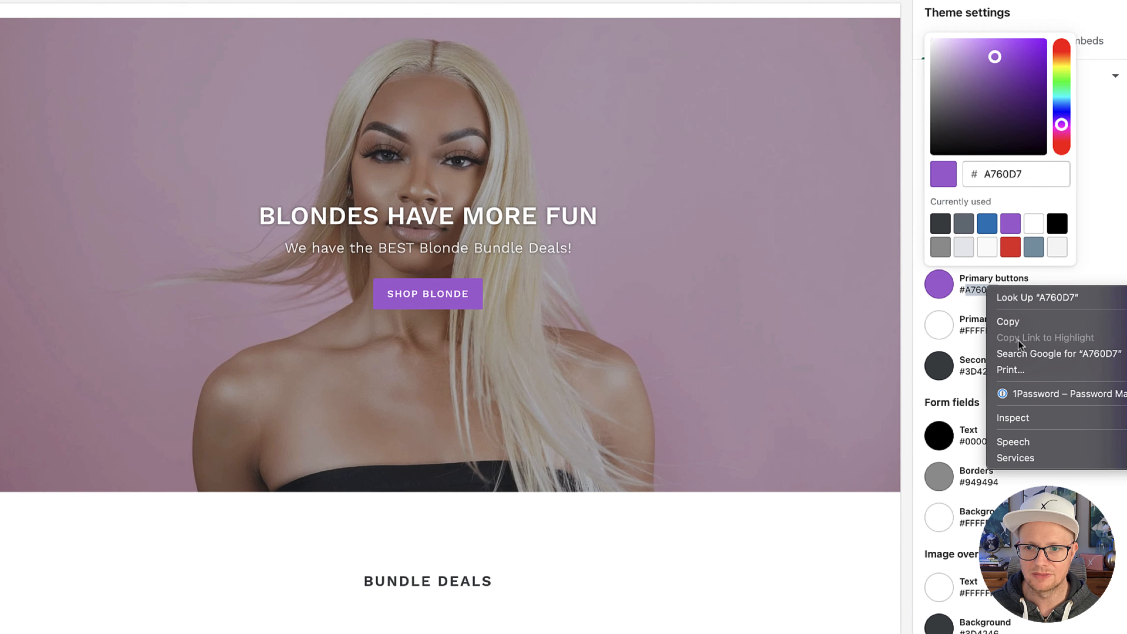
left_click(1009, 322)
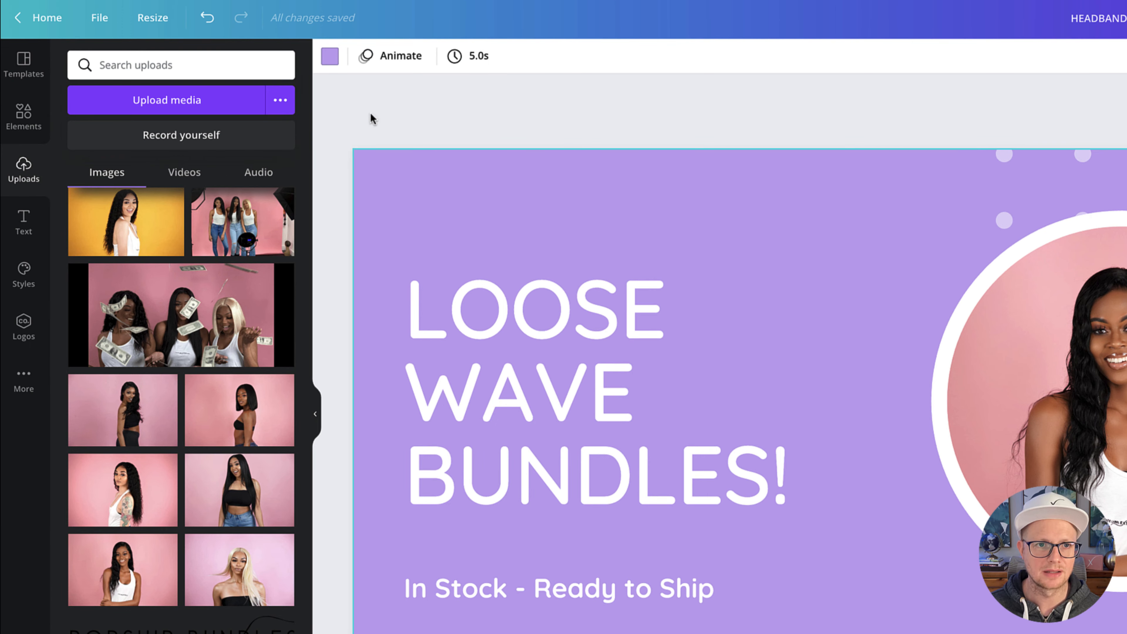
- Switch to Canva and set the Loose Wave Bundles banner's background color to the copied A760D7
left_click(330, 56)
right_click(141, 70)
left_click(152, 172)
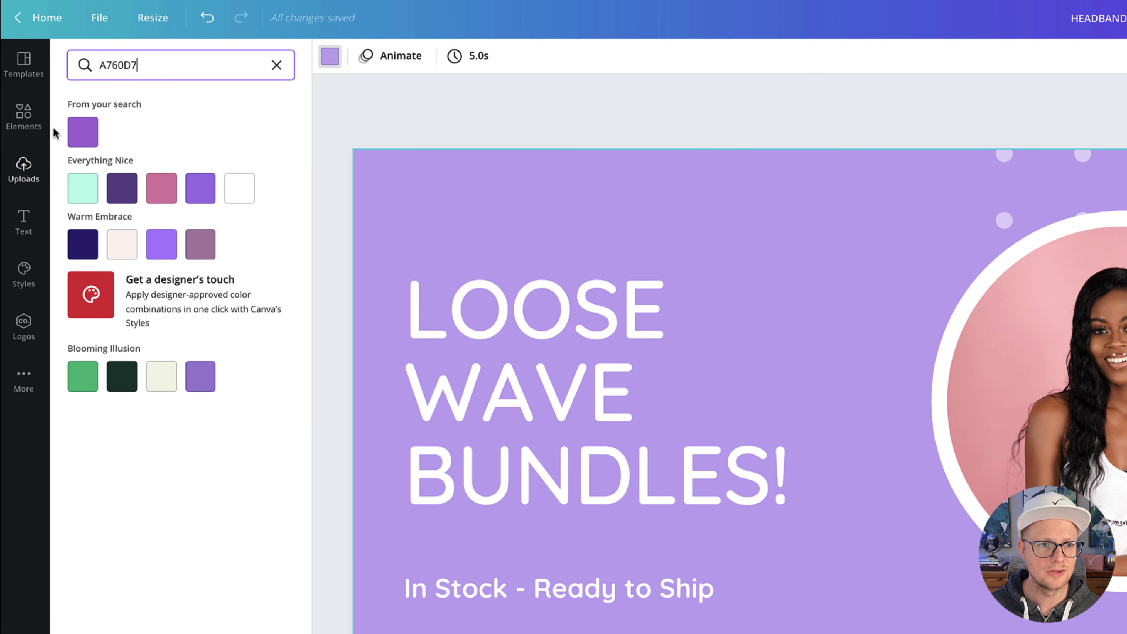
left_click(79, 133)
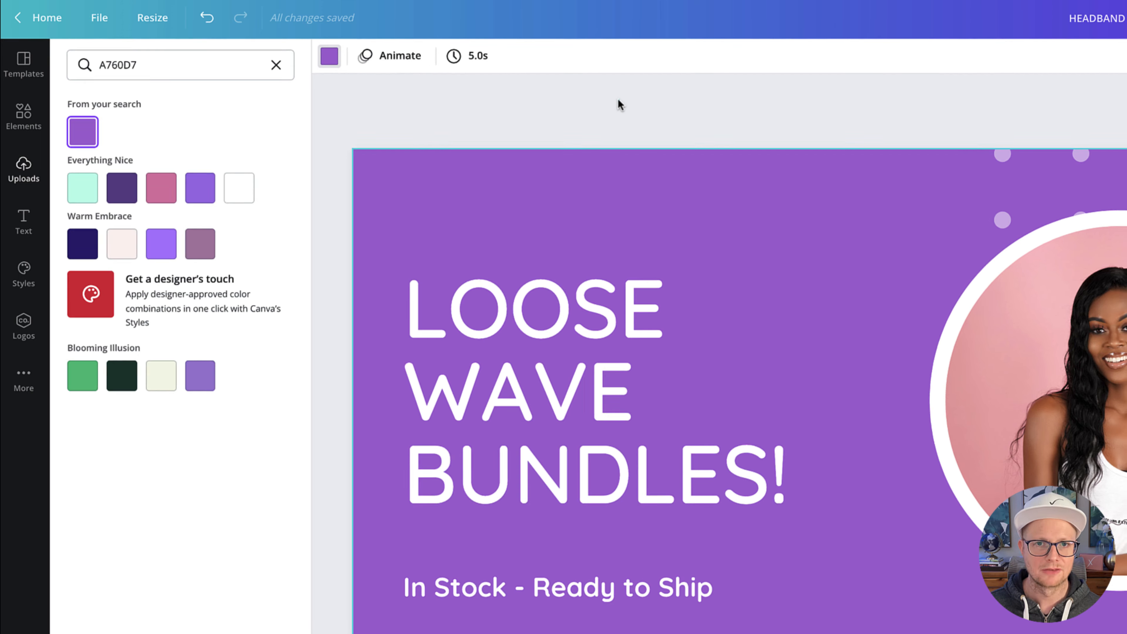
left_click(617, 106)
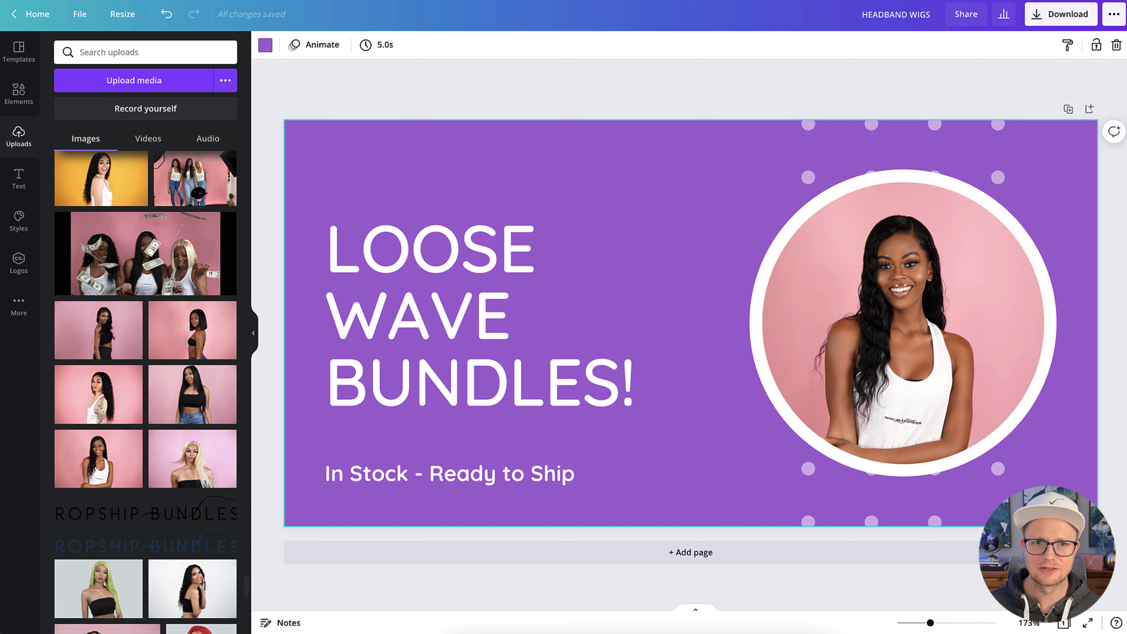
left_click(529, 88)
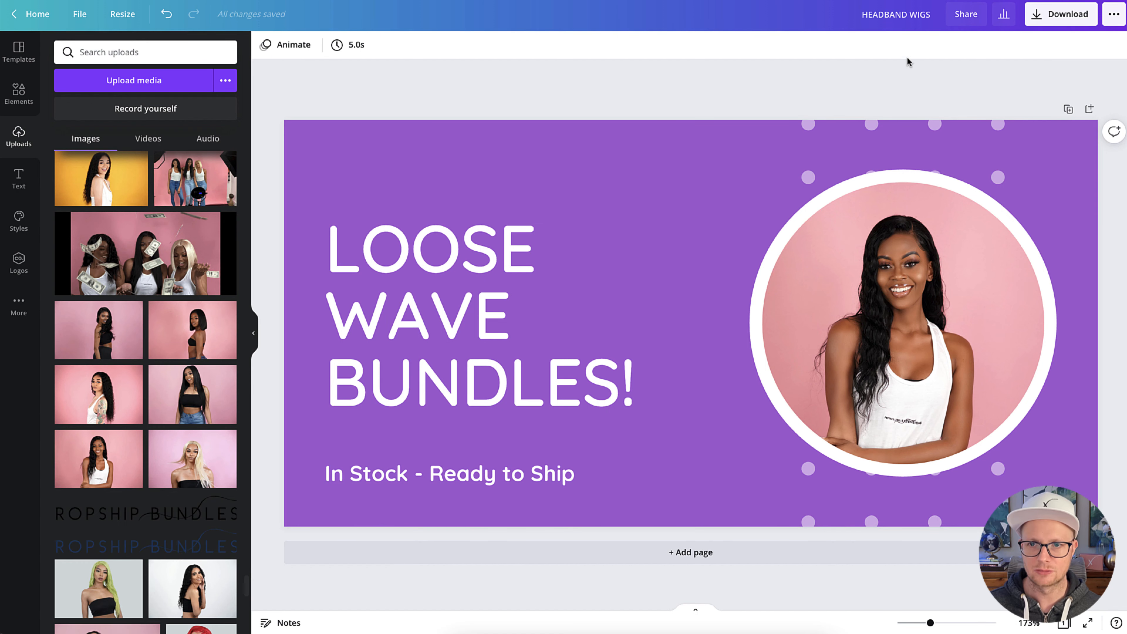
- Rename the banner design as loose-wave-bundle
left_click(916, 11)
type("loose-wave")
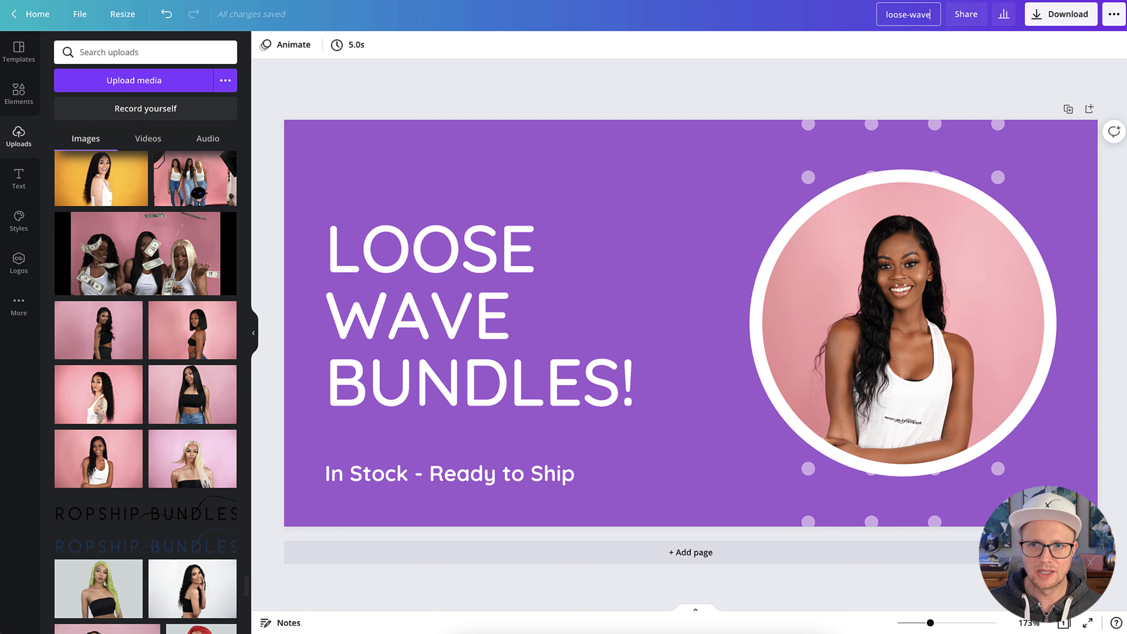
type("-bundle")
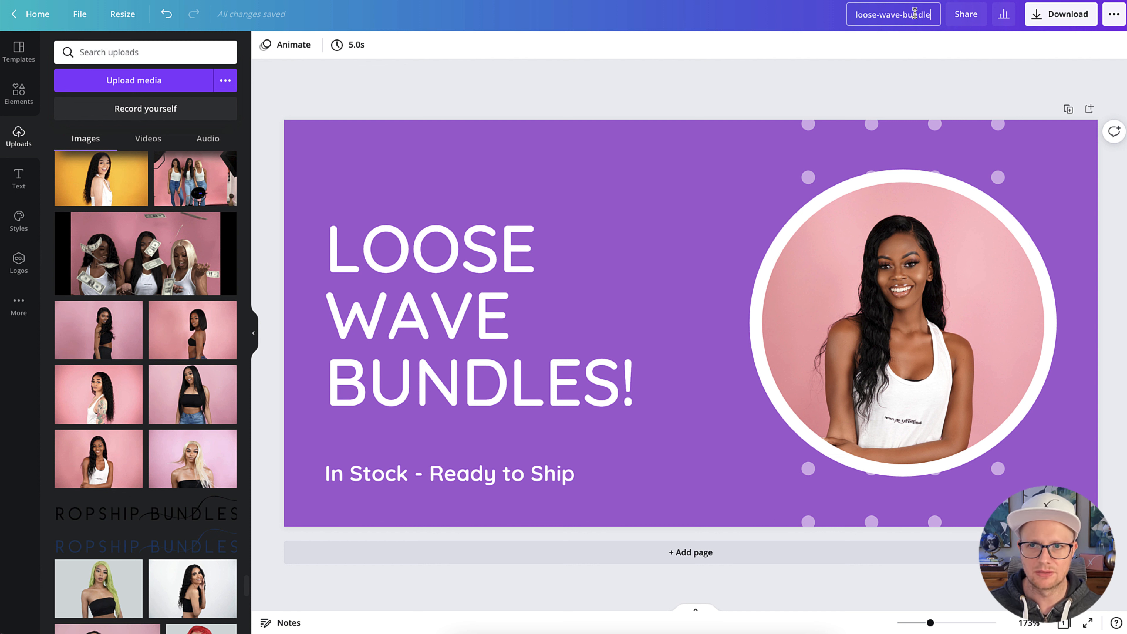
- Download the banner as a JPG with the quality set to 75
left_click(1044, 20)
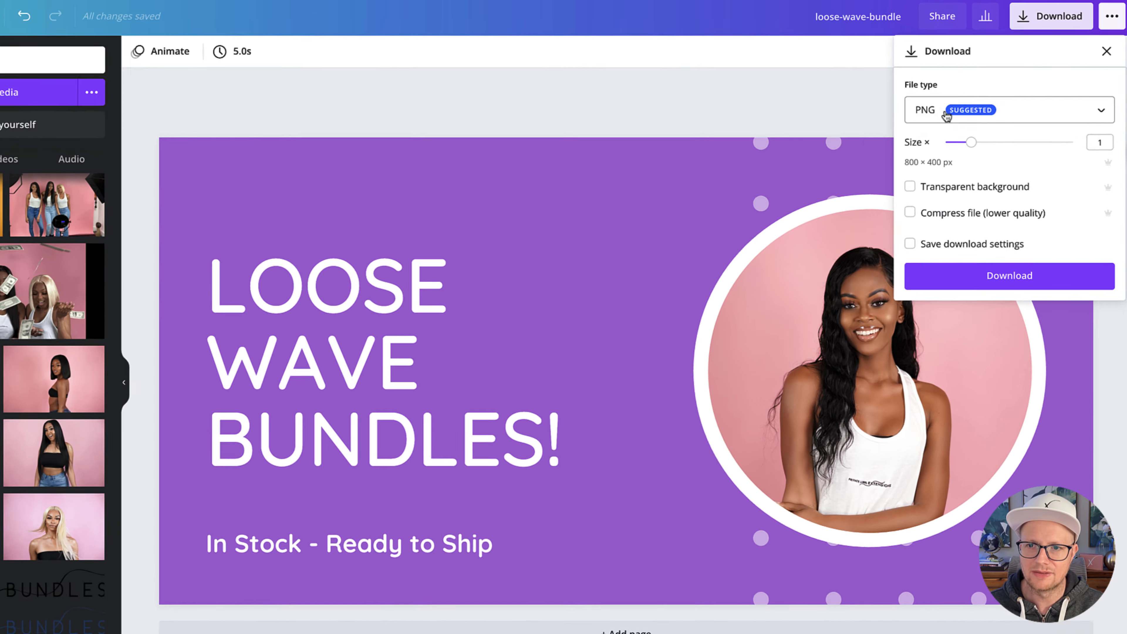
left_click(986, 94)
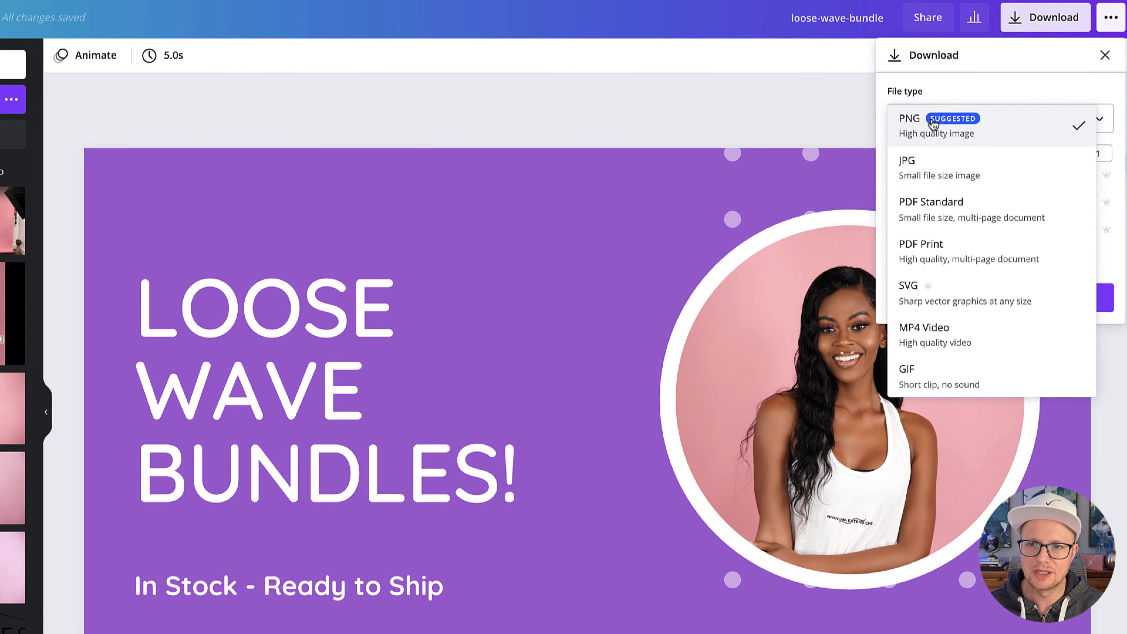
left_click(918, 180)
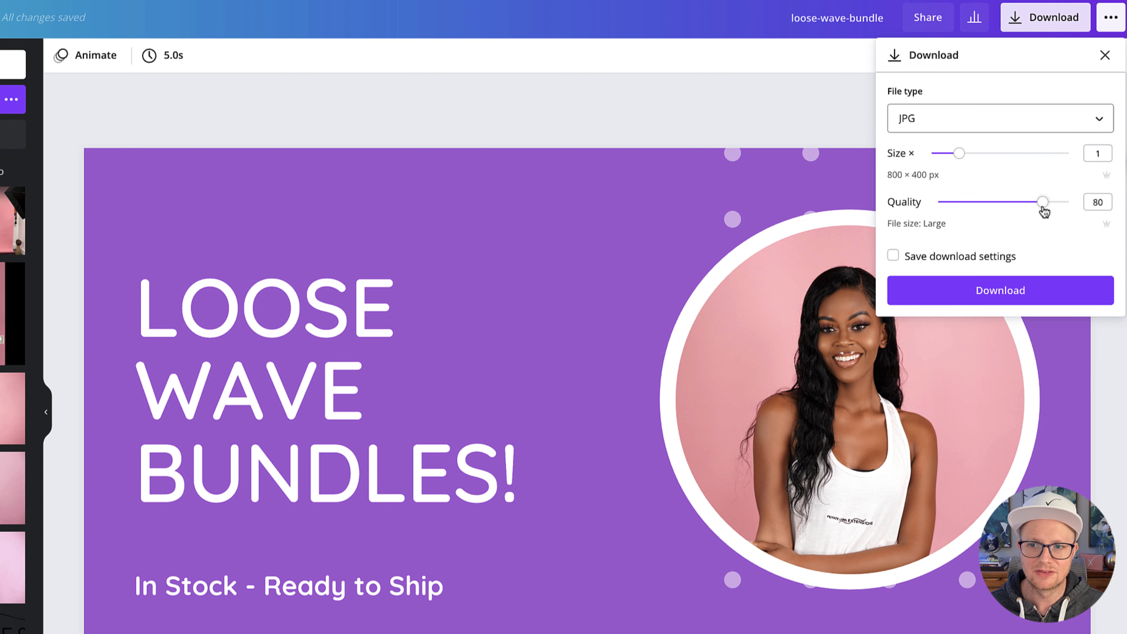
left_click_drag(1043, 203, 1037, 204)
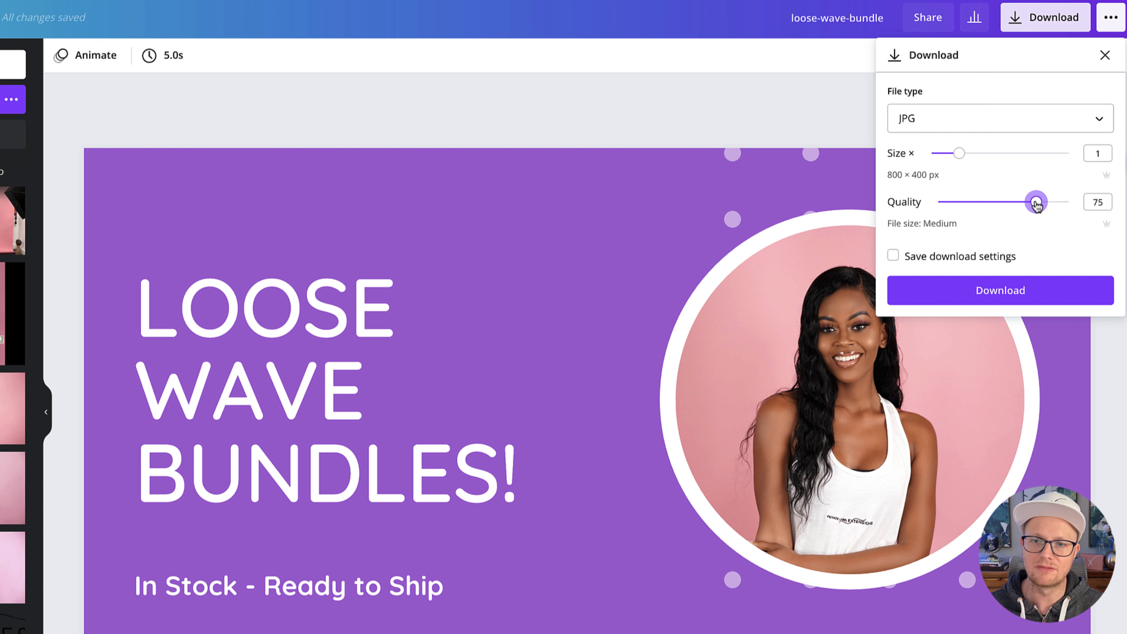
left_click(1020, 292)
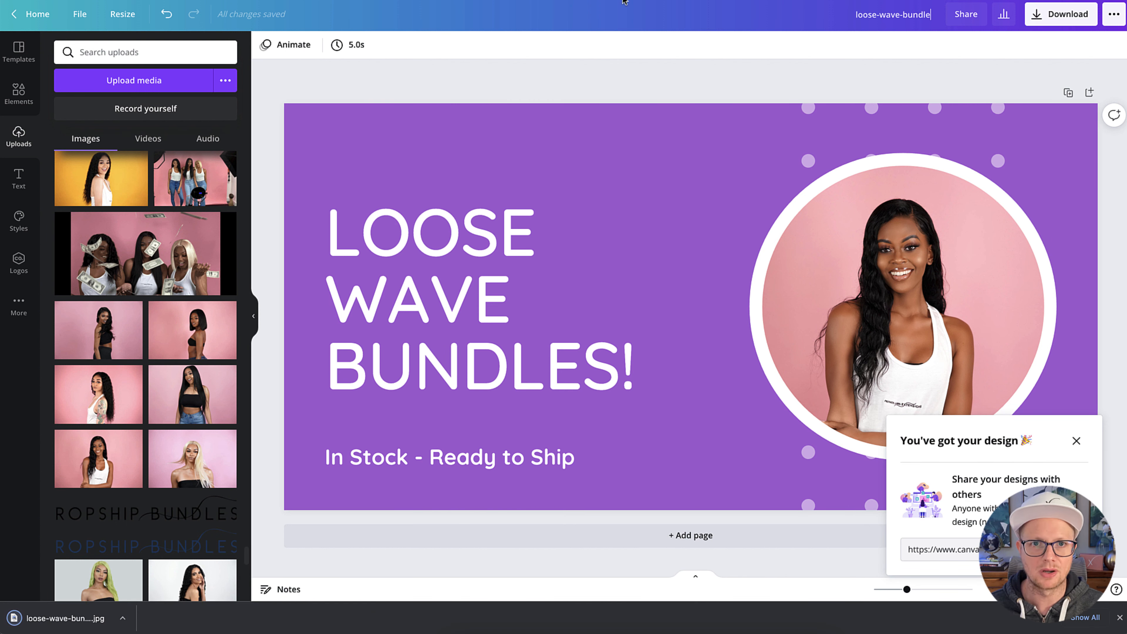
- Switch back to Shopify Email and upload the downloaded loose-wave-bundle JPG into the empty image section
key("ctrl+Tab")
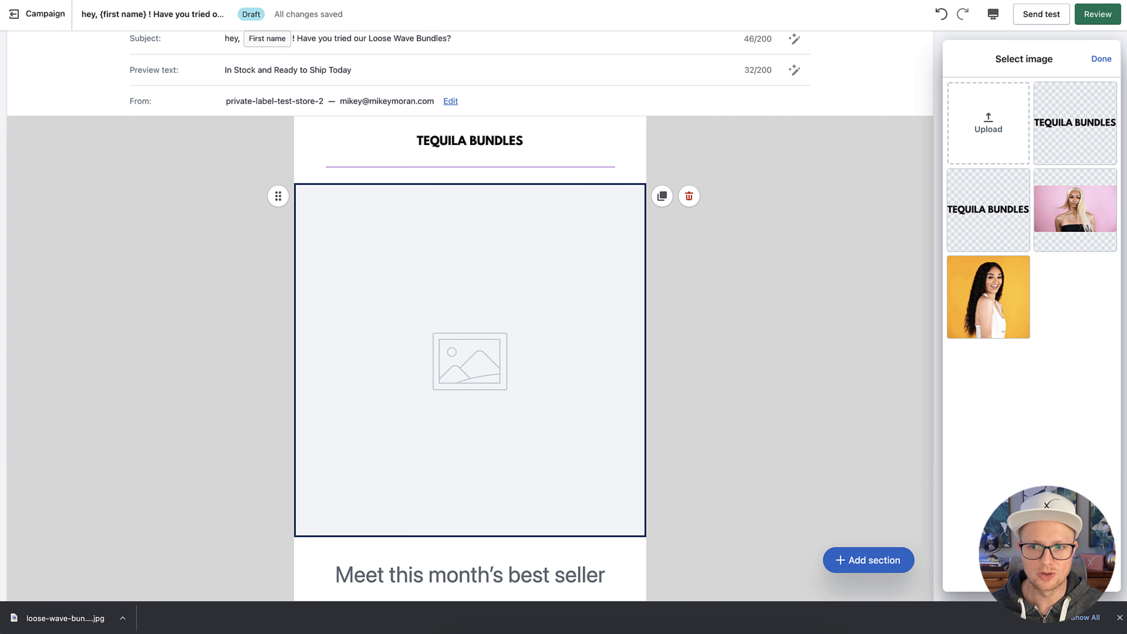
left_click_drag(49, 623, 992, 129)
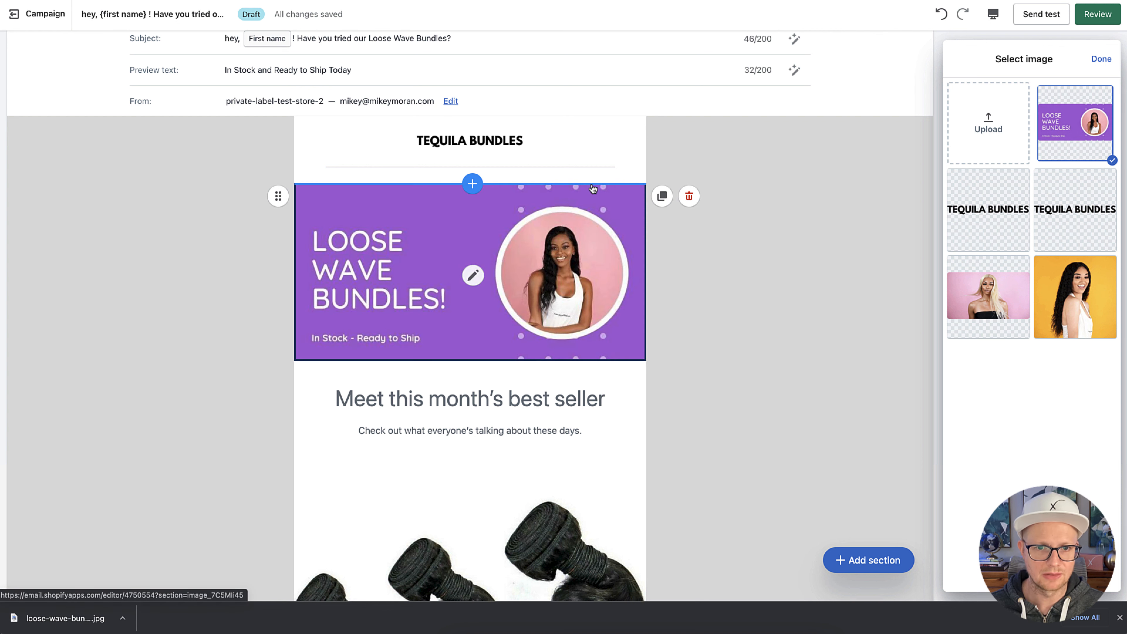
left_click(1100, 61)
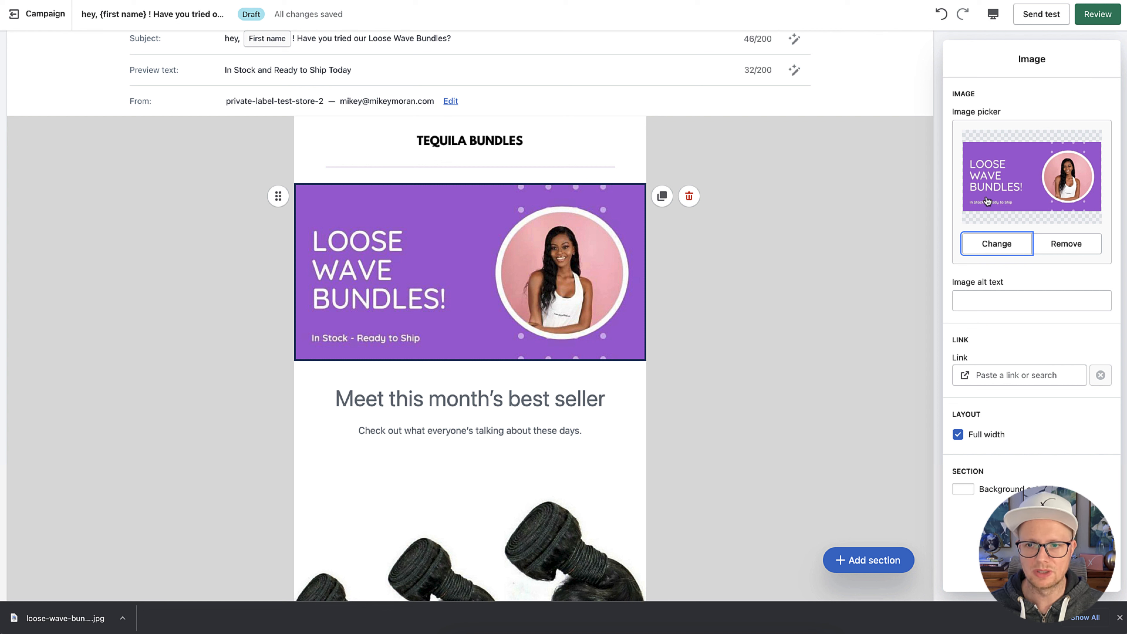
- Set the banner image's alt text to "Loose Wave Bundle", and turn its full-width layout off and back on
left_click(997, 293)
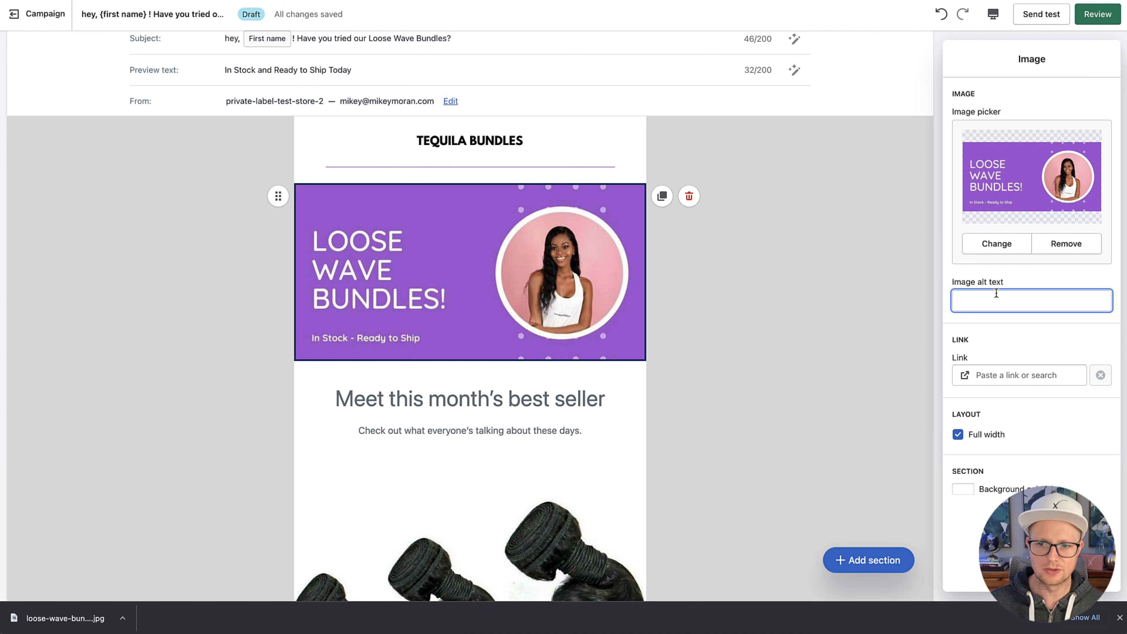
type("Loose Wave")
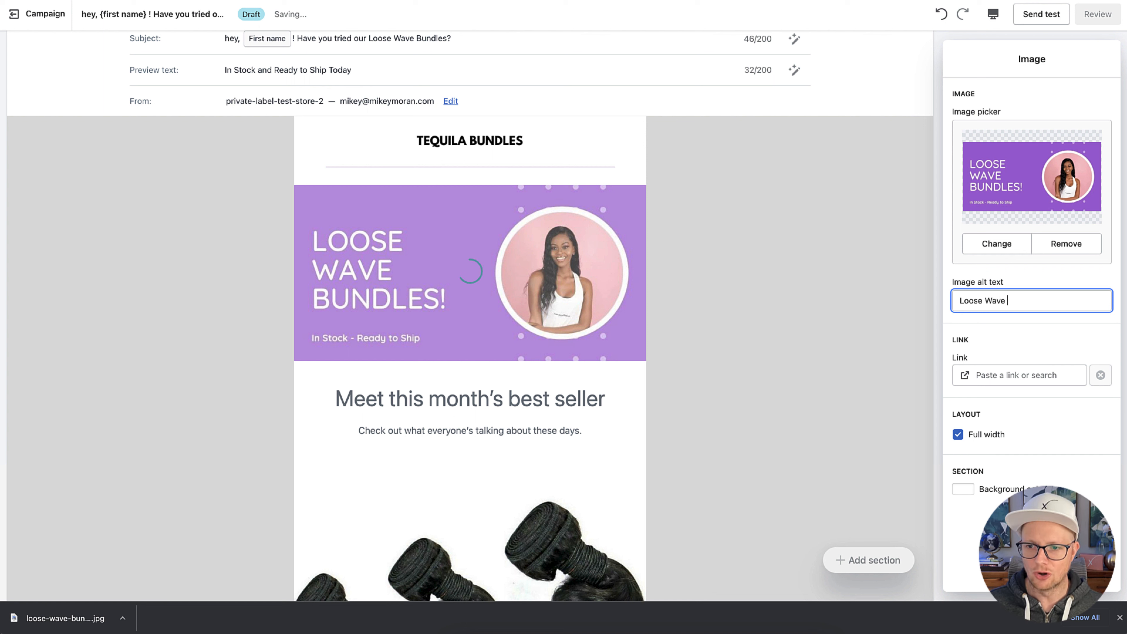
type(" Bundle")
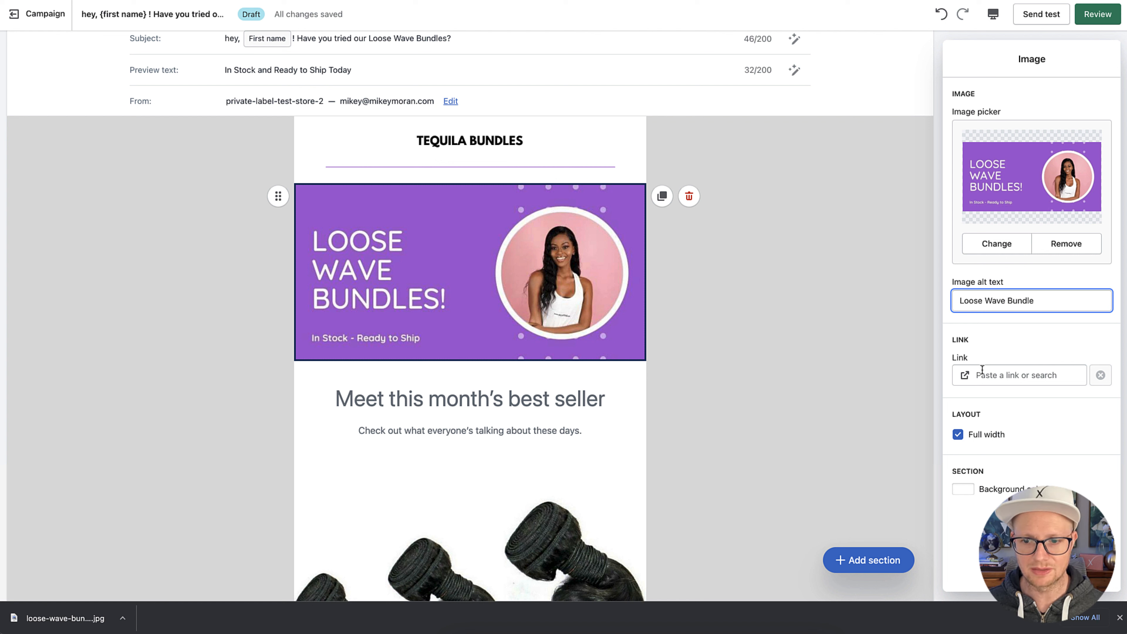
left_click(957, 435)
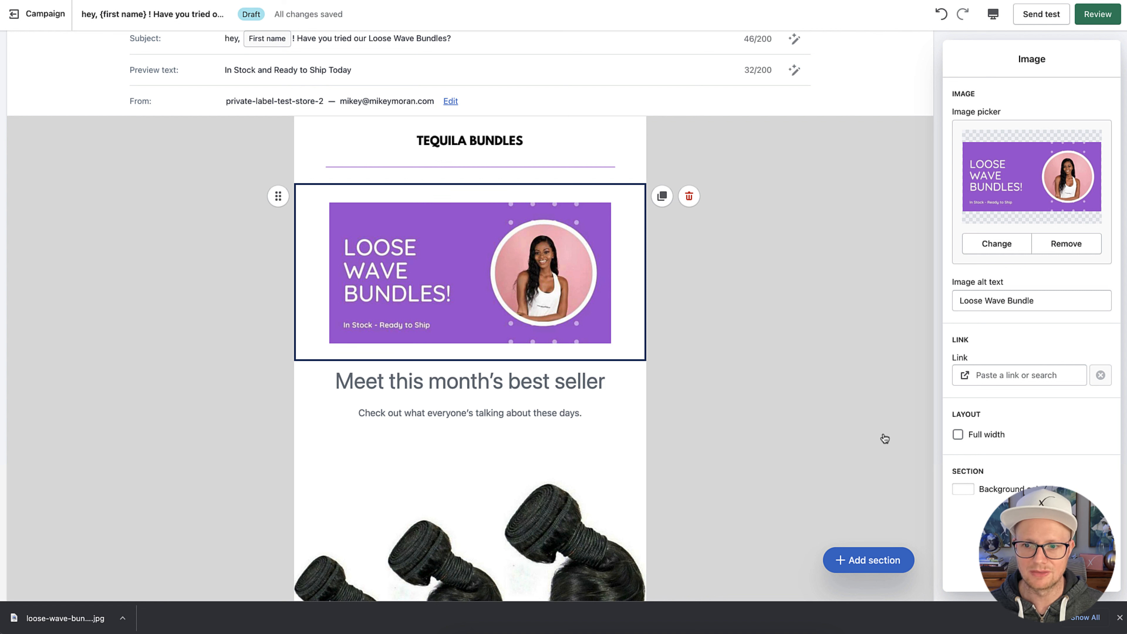
left_click(957, 435)
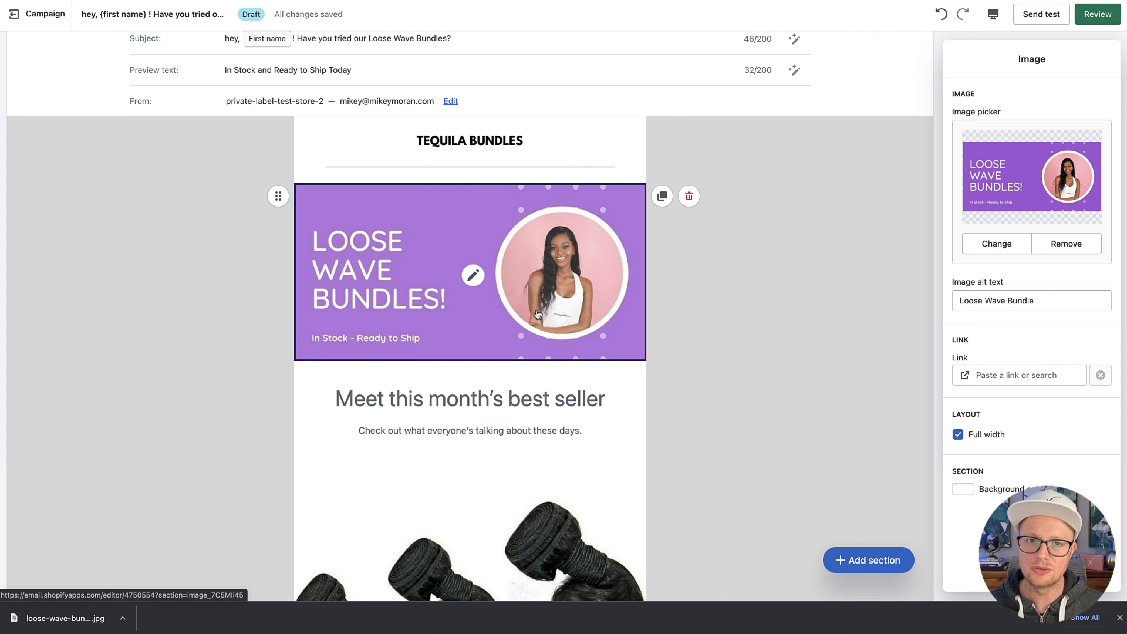
- Try to link the banner image to the Brazilian Loose Wave Bundle product, searching the products for "loose wave bundle"
left_click(1012, 375)
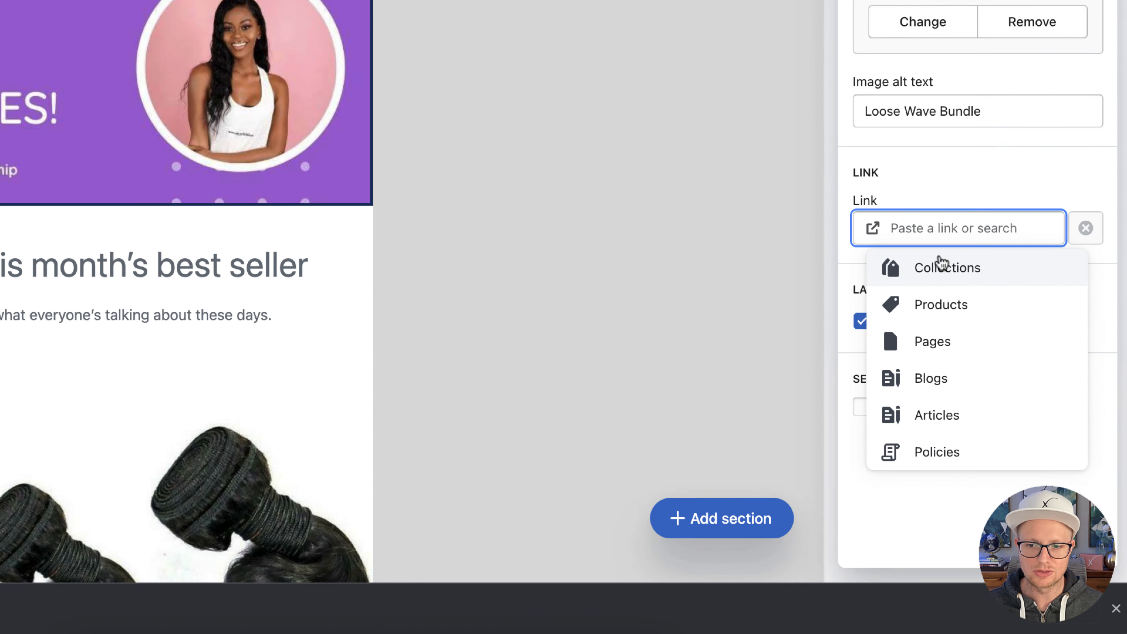
left_click(1004, 413)
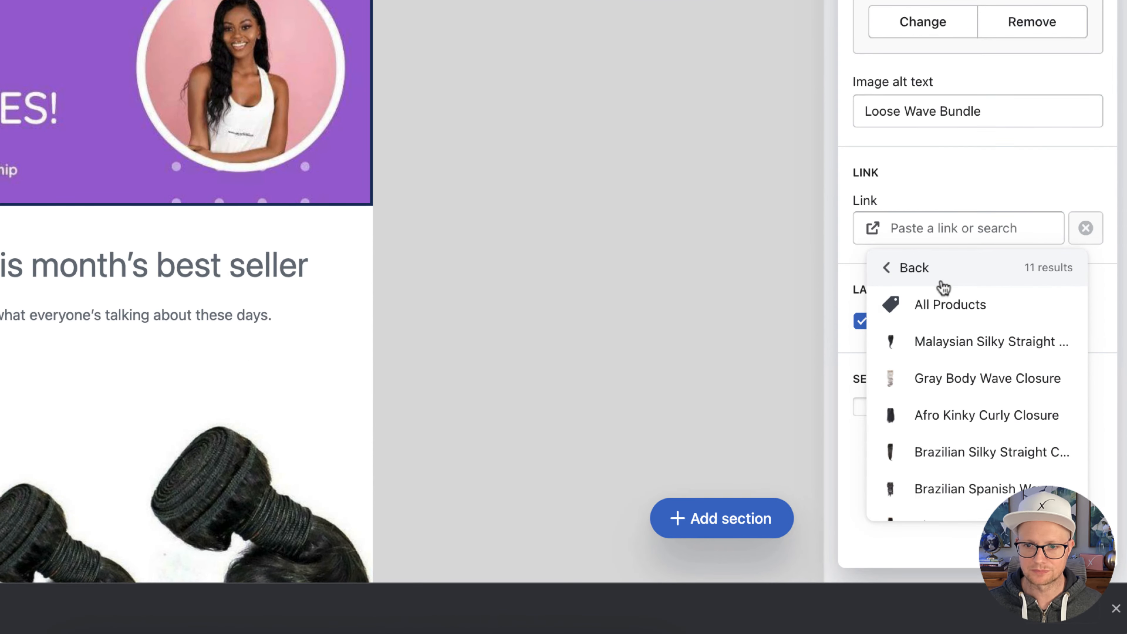
scroll(999, 300, "down", 5)
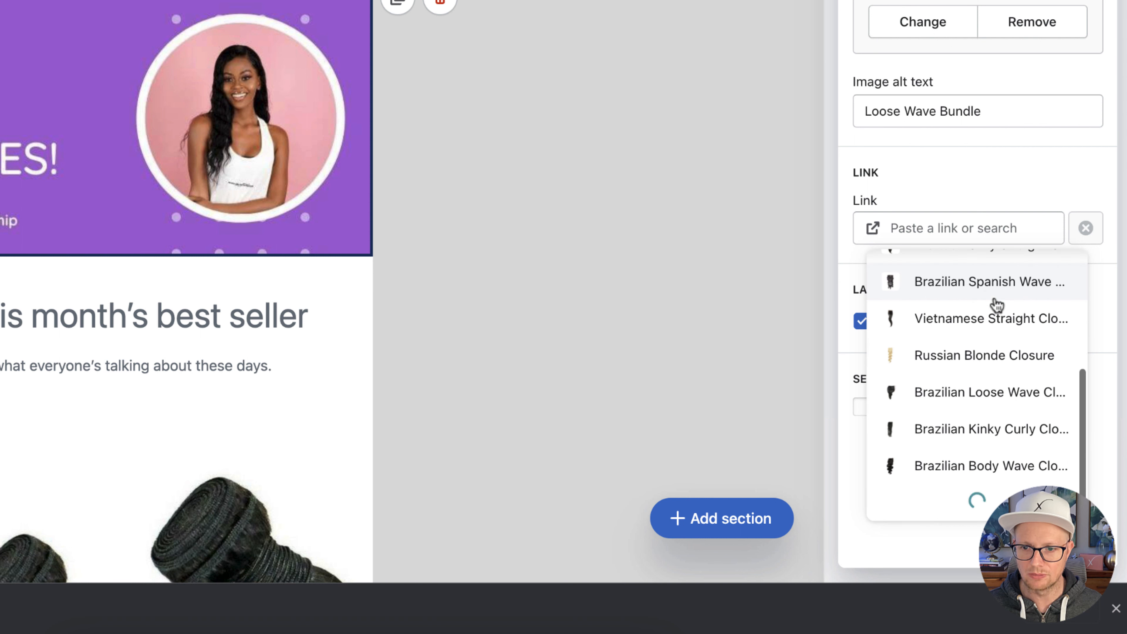
left_click(957, 227)
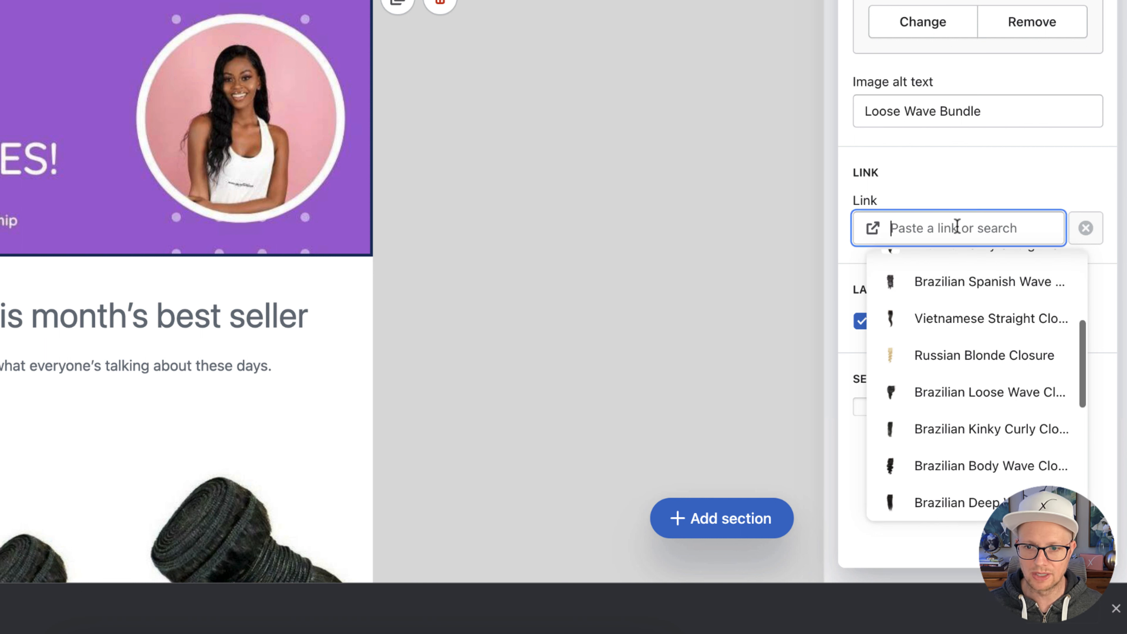
type("loose w")
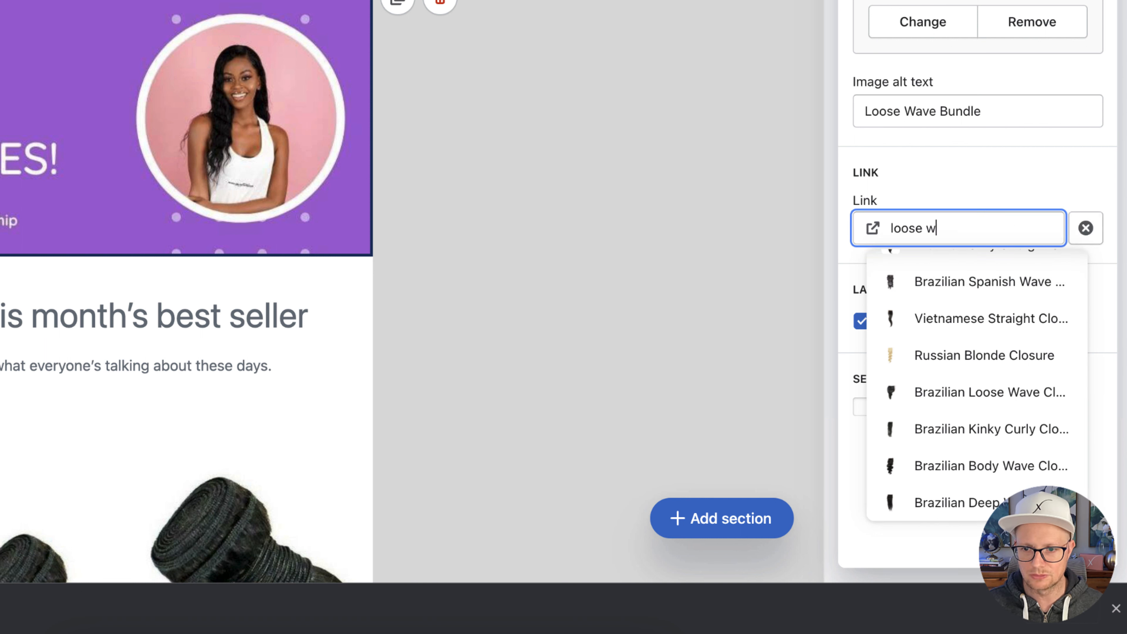
type("ave bundle")
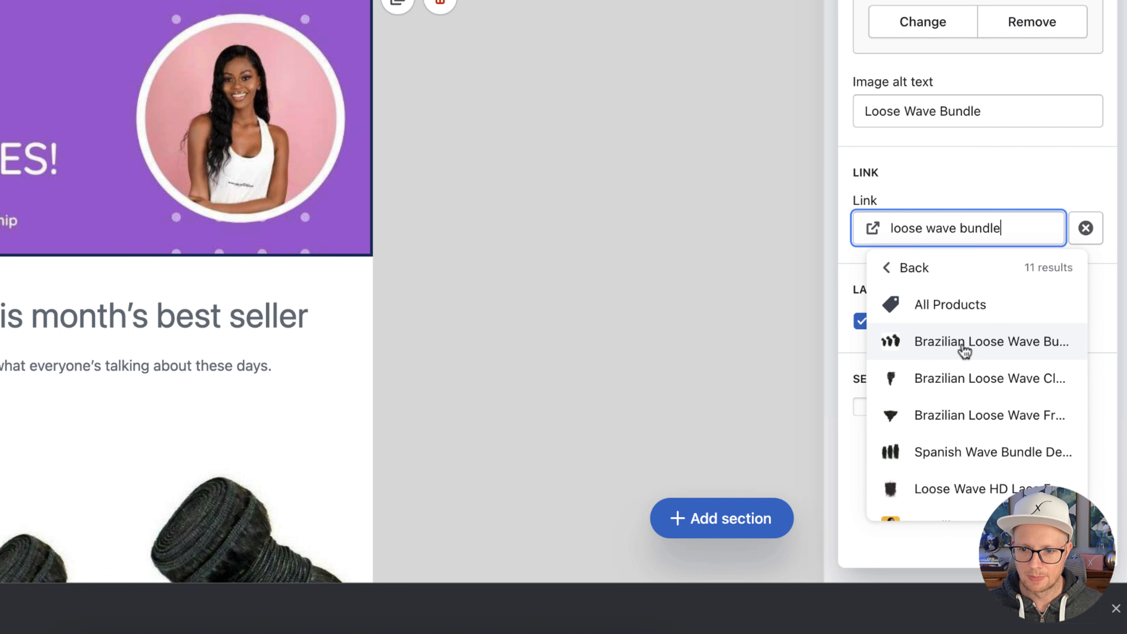
left_click(964, 349)
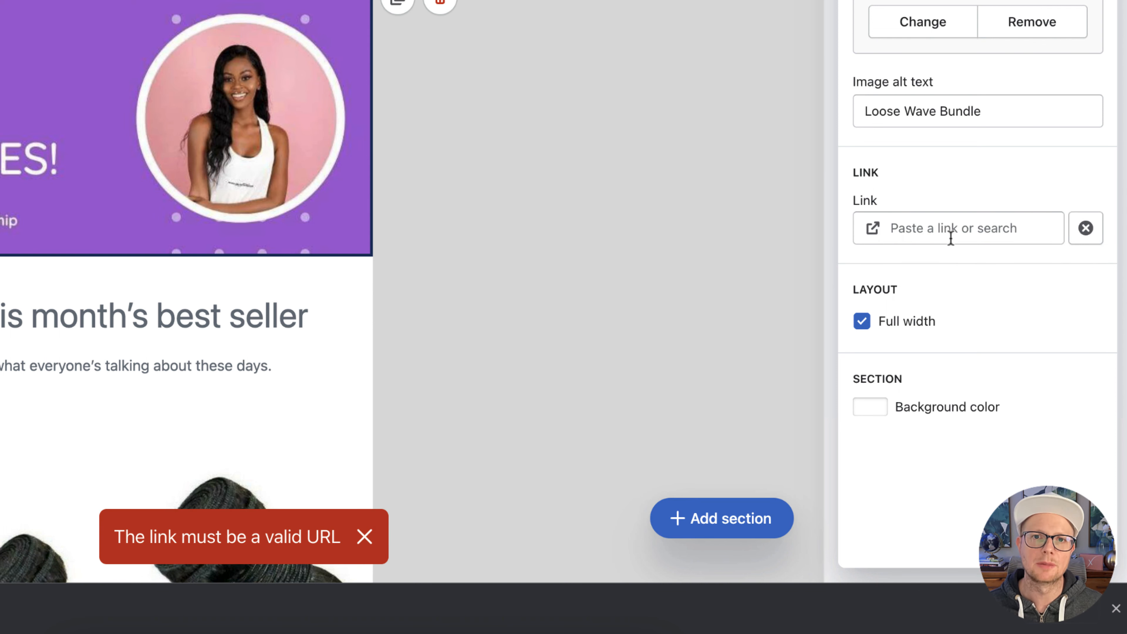
- Try again to link the banner image to the Brazilian Loose Wave Bundle product, searching all store content for "loose wave"
left_click(951, 236)
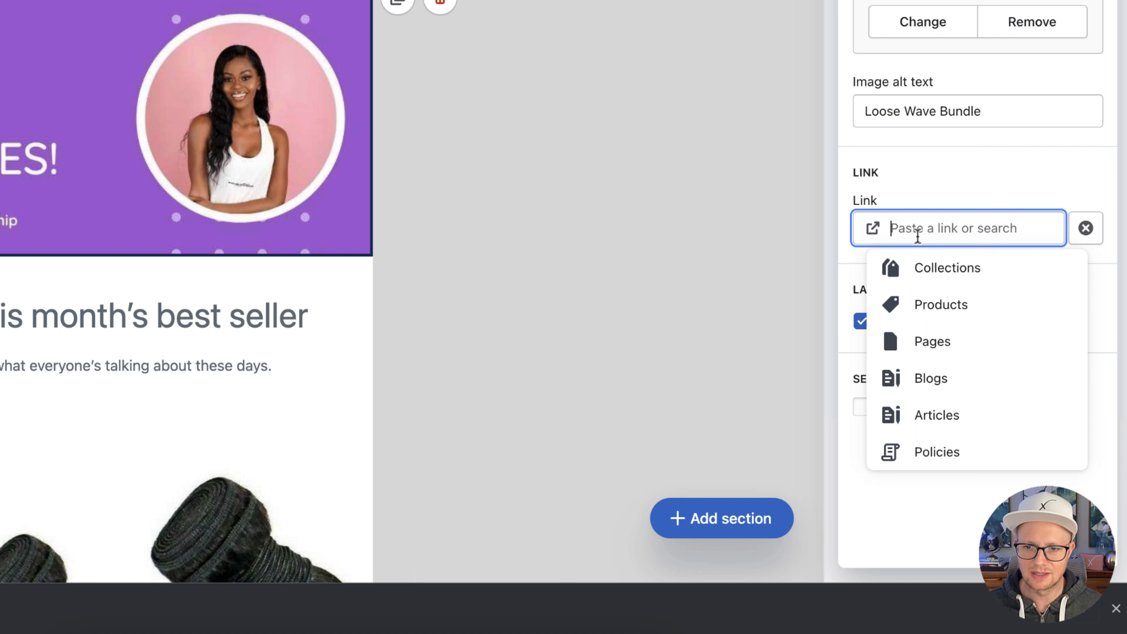
type("loose wave")
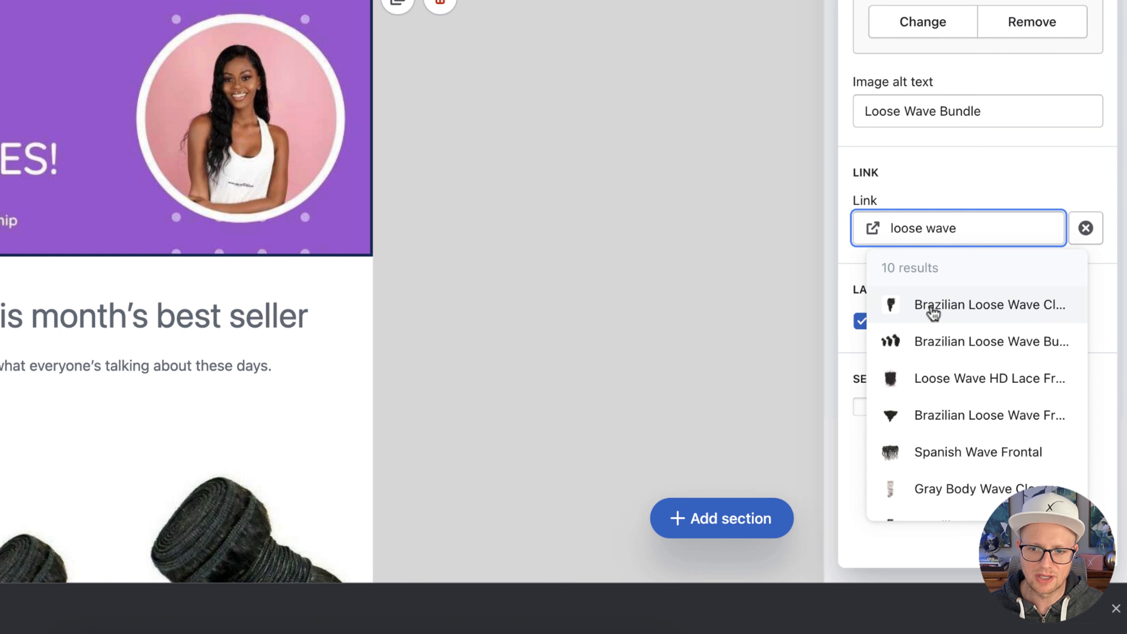
left_click(931, 338)
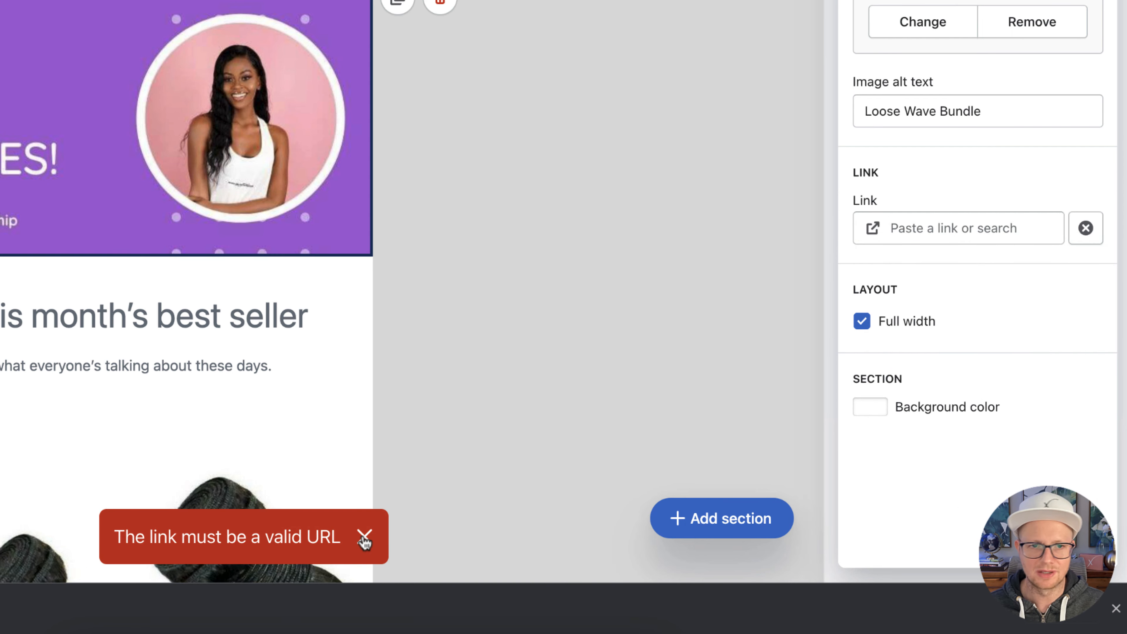
left_click(364, 535)
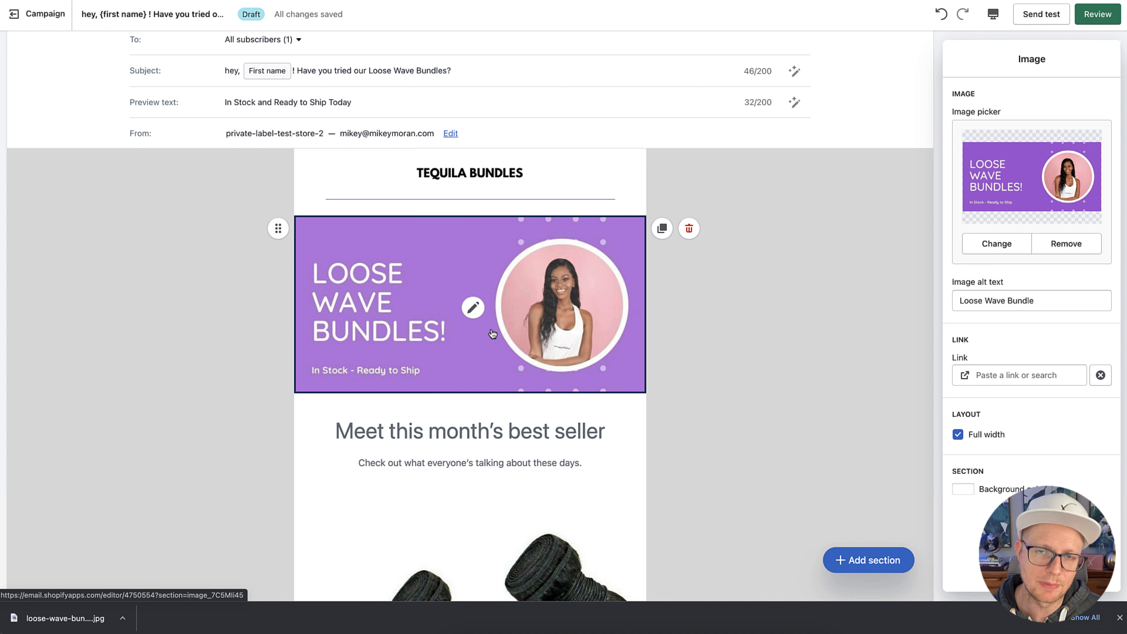
scroll(695, 360, "down", 5)
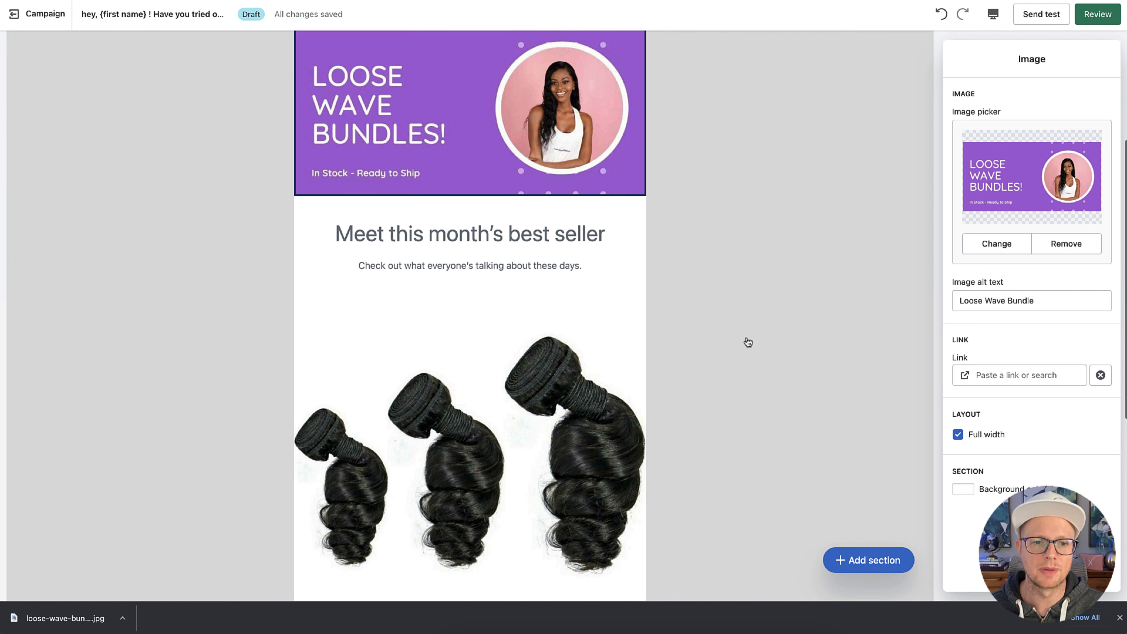
- Review the available fonts and personalization fields for the "Meet this month's best seller" text section
left_click(497, 243)
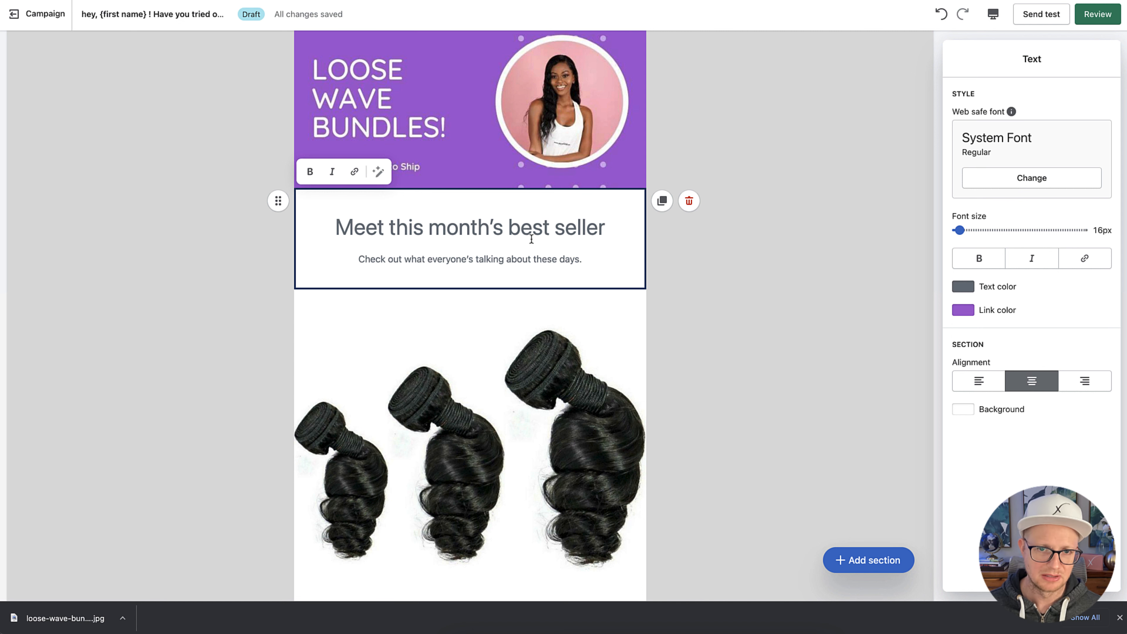
left_click(516, 234)
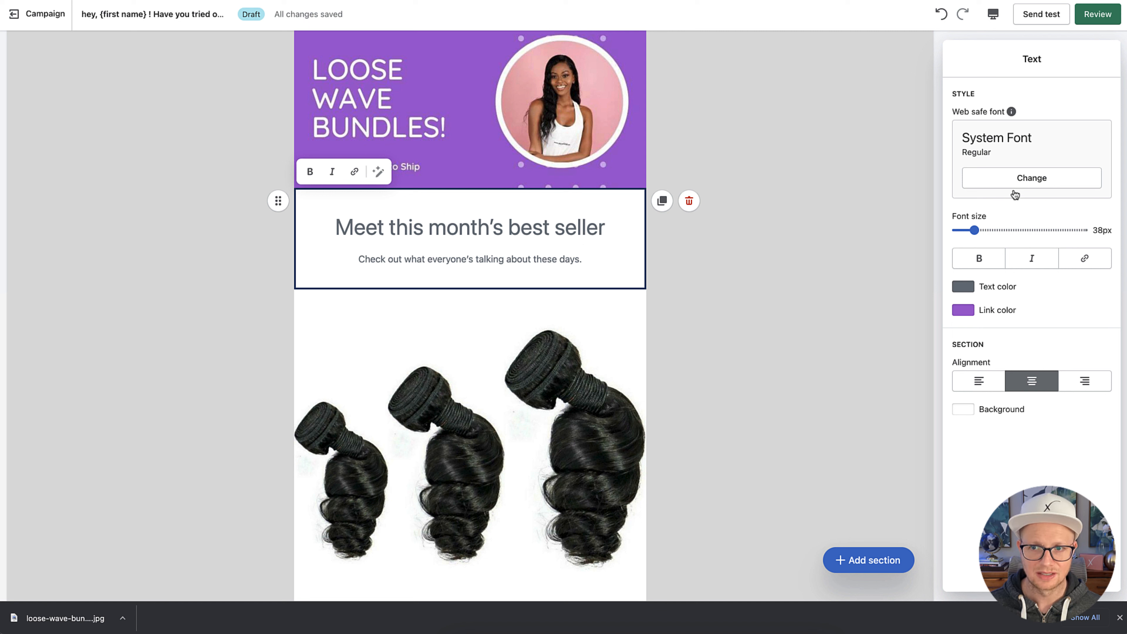
left_click(1045, 183)
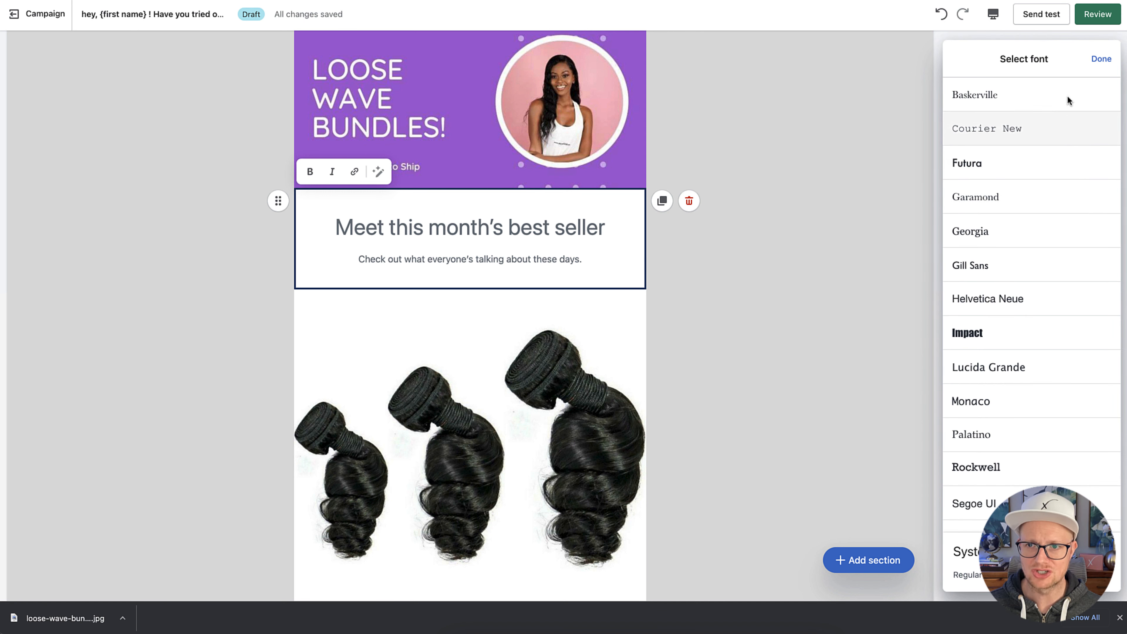
left_click(1102, 59)
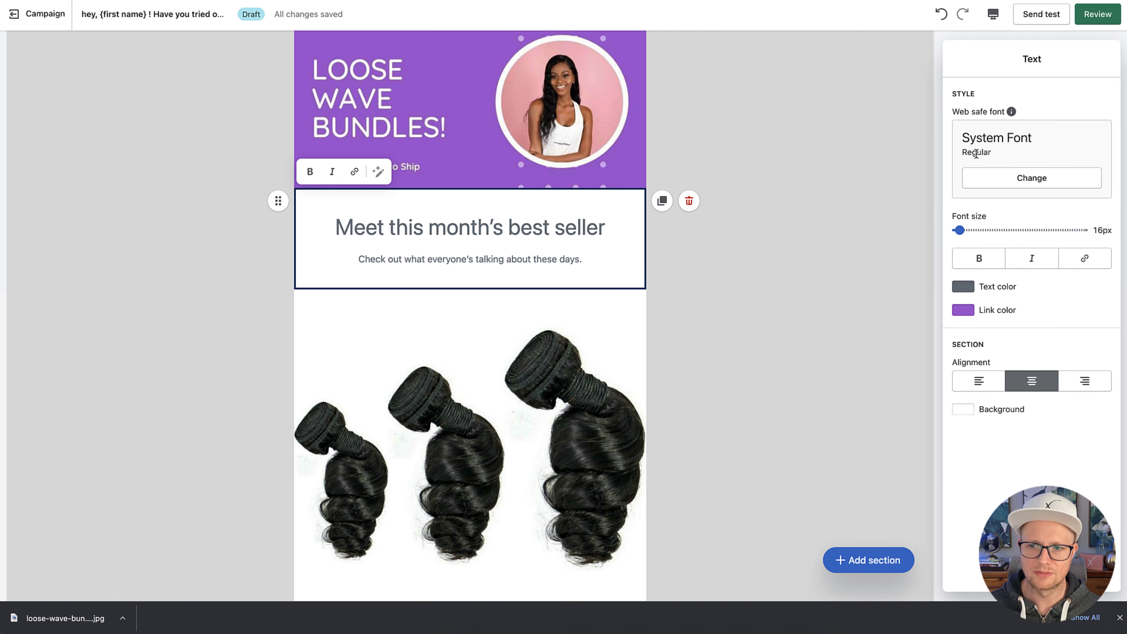
left_click(448, 240)
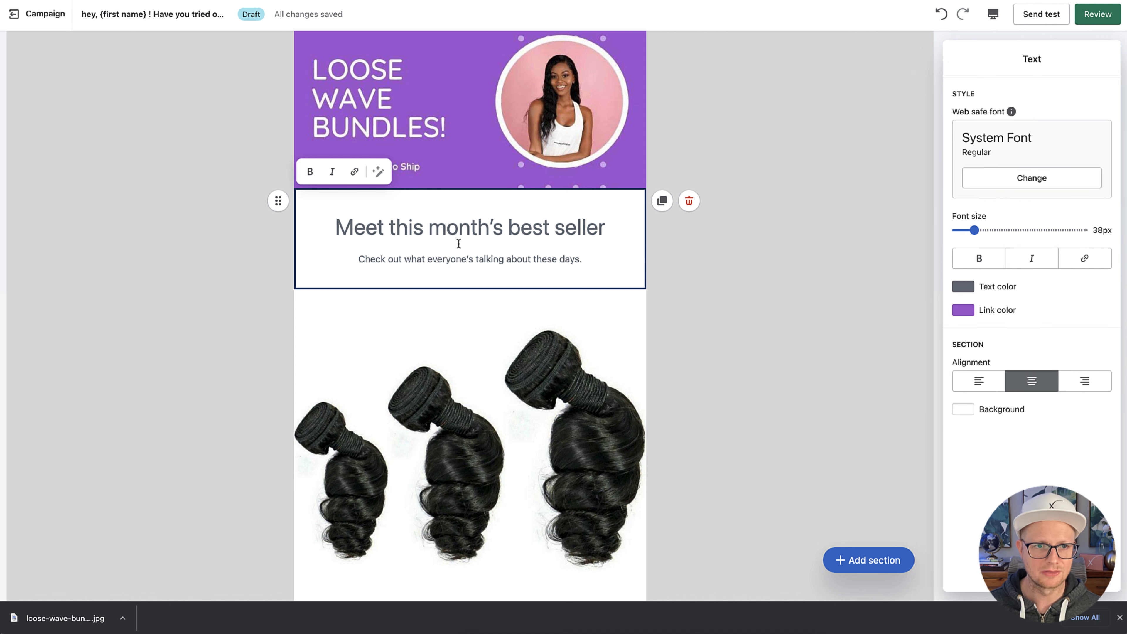
scroll(459, 243, "up", 3)
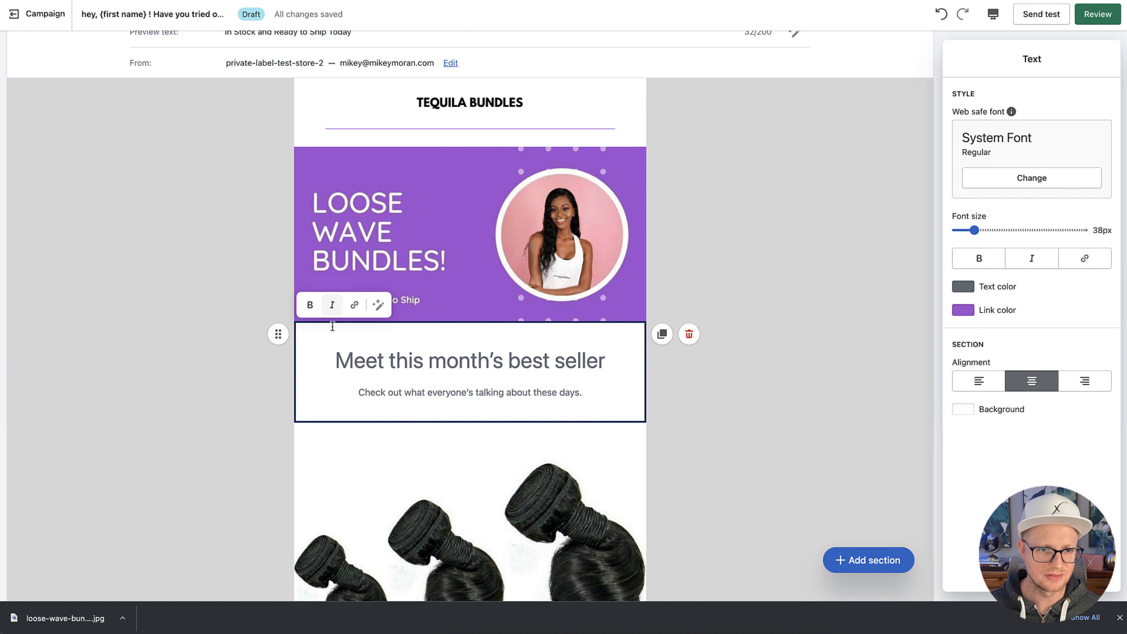
left_click(377, 307)
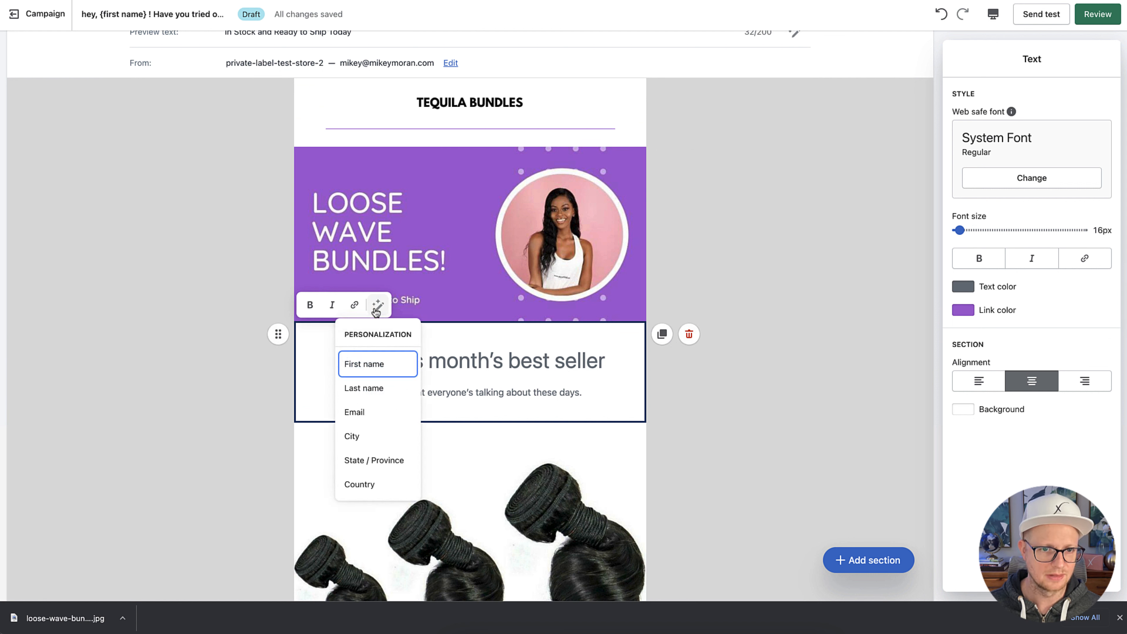
left_click(377, 306)
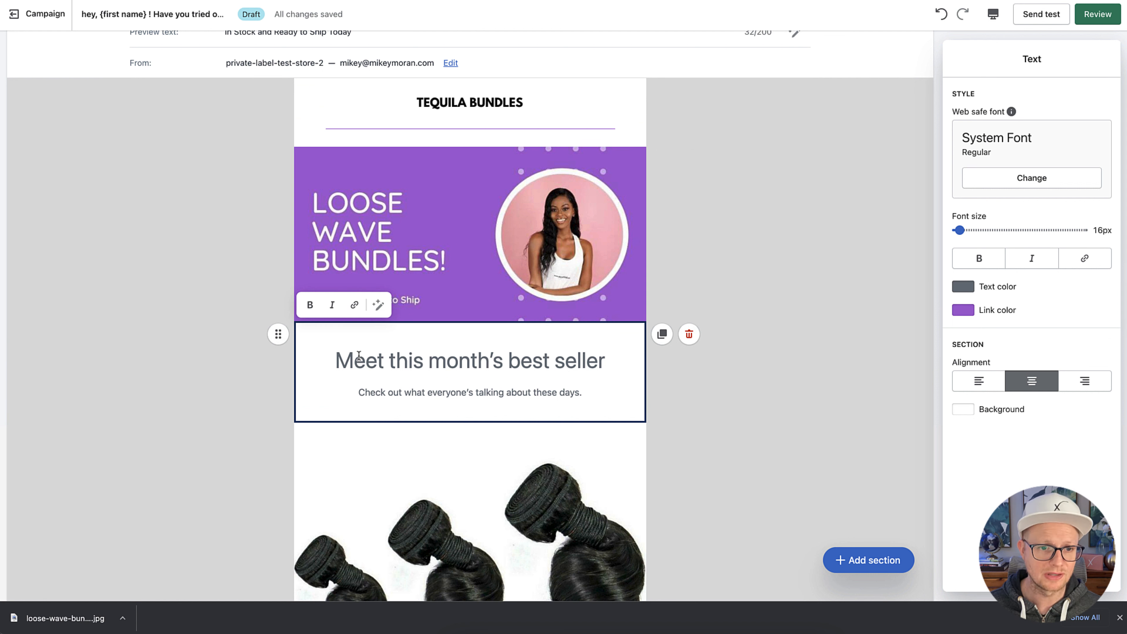
- Replace the text section's heading below the banner with "Best Selling Bundles"
mouse_move(342, 363)
left_mouse_down()
mouse_move(621, 356)
mouse_move(337, 362)
left_mouse_up()
left_click(623, 354)
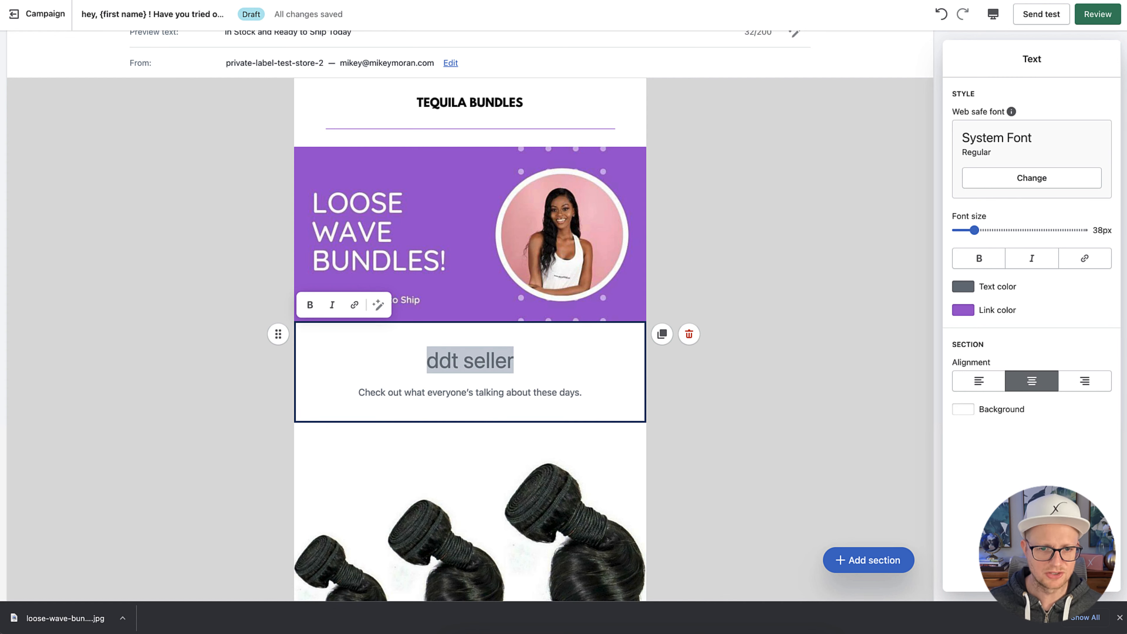
key("BackSpace")
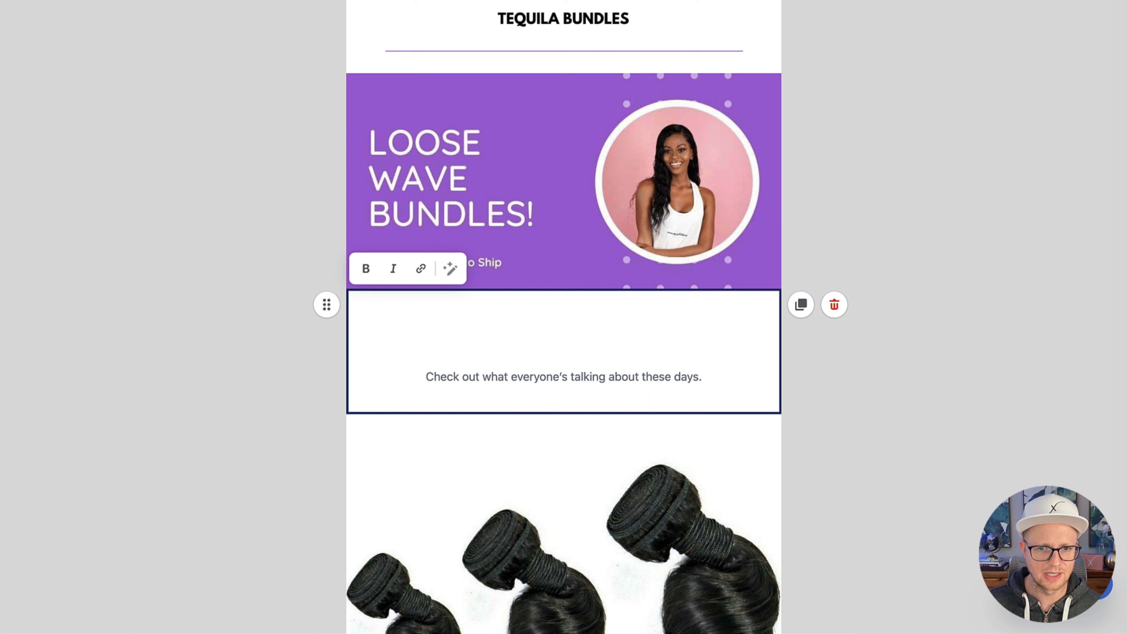
type("Best Selling ")
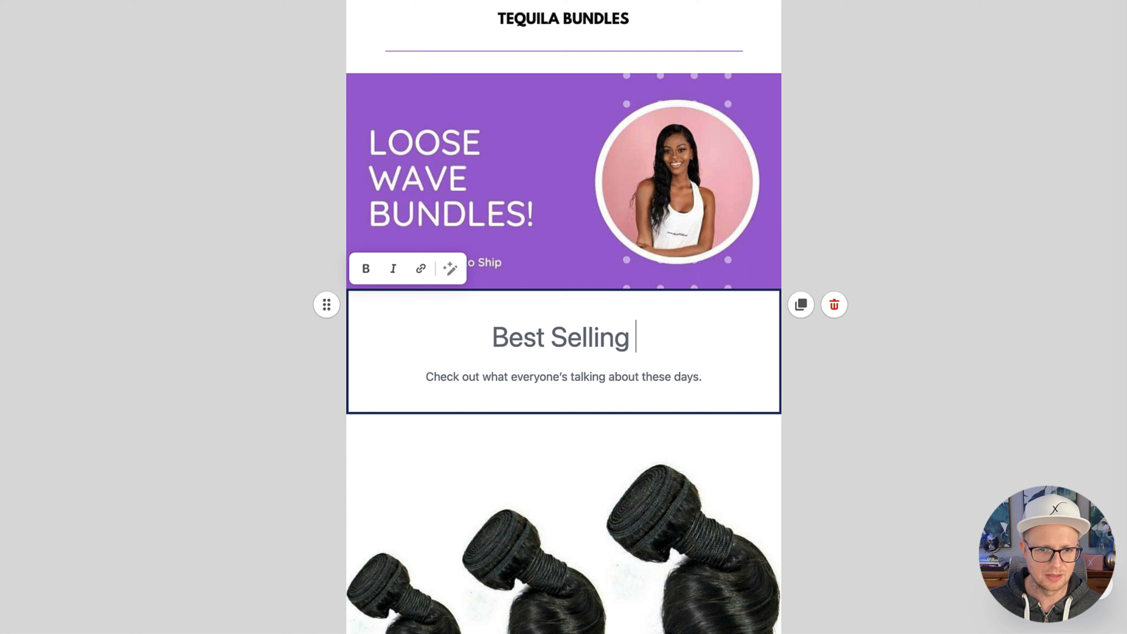
type("BUnd")
key("BackSpace")
key("BackSpace")
key("BackSpace")
type("un")
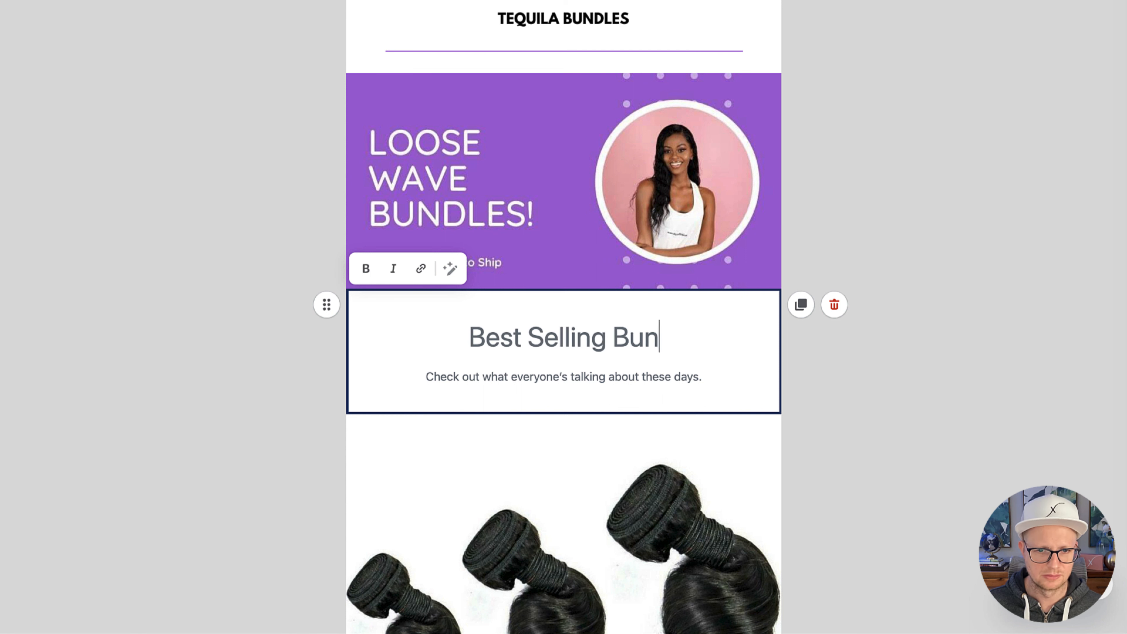
type("dles")
- Replace the line under the heading with "The Loose Wave Hairstyle is so popular!" and deselect the text section
triple_click(506, 376)
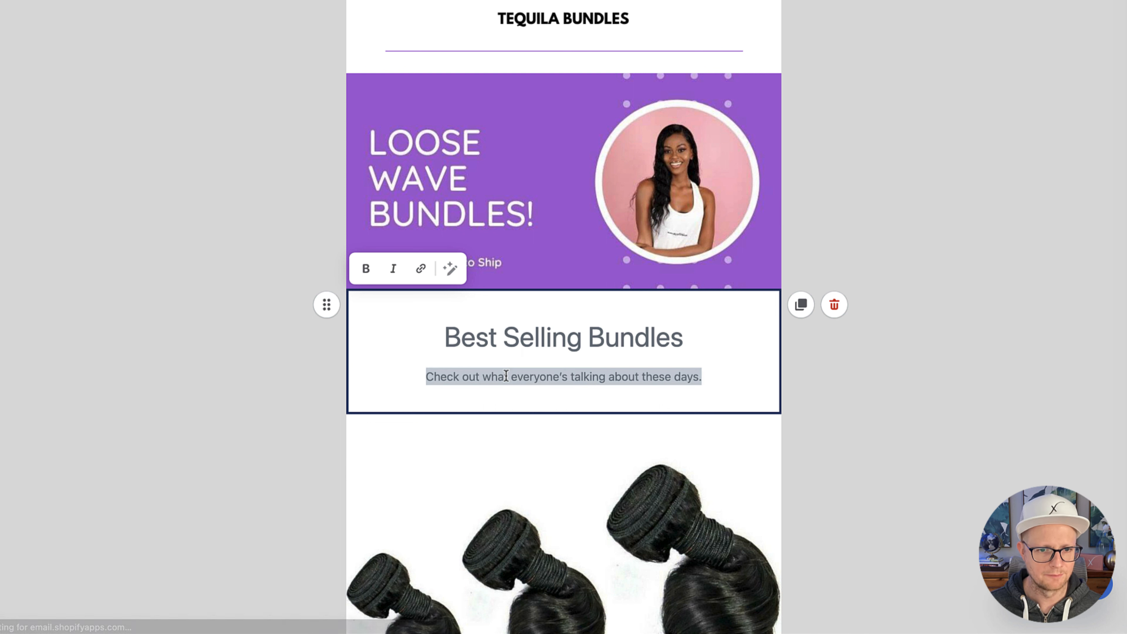
type("The Loo")
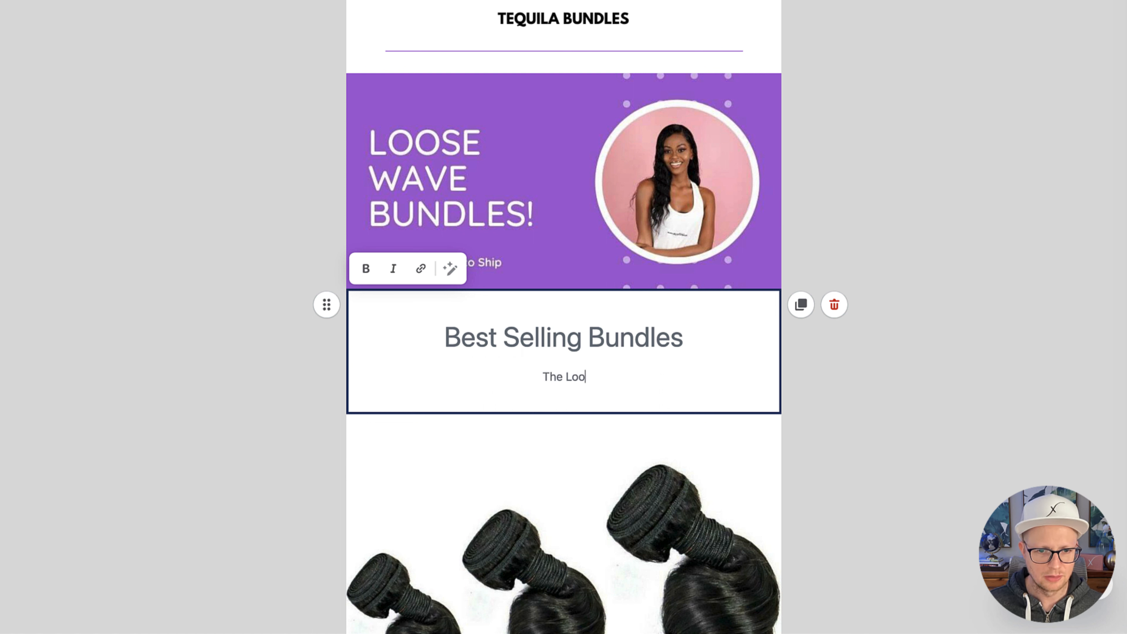
type("se Wave ")
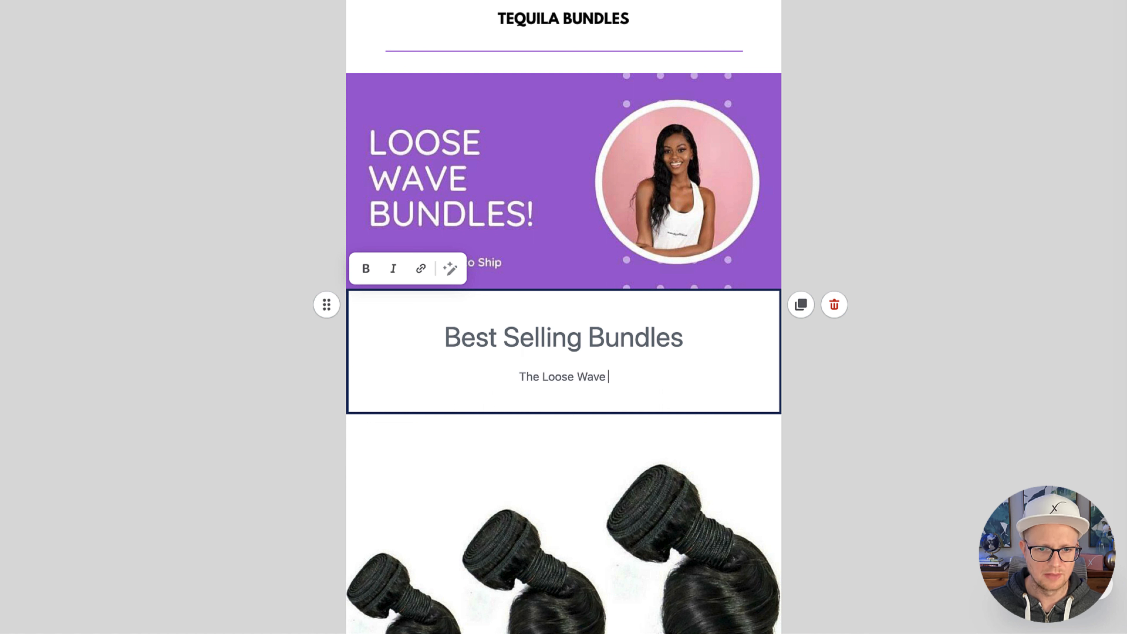
type("Hairstyle is ")
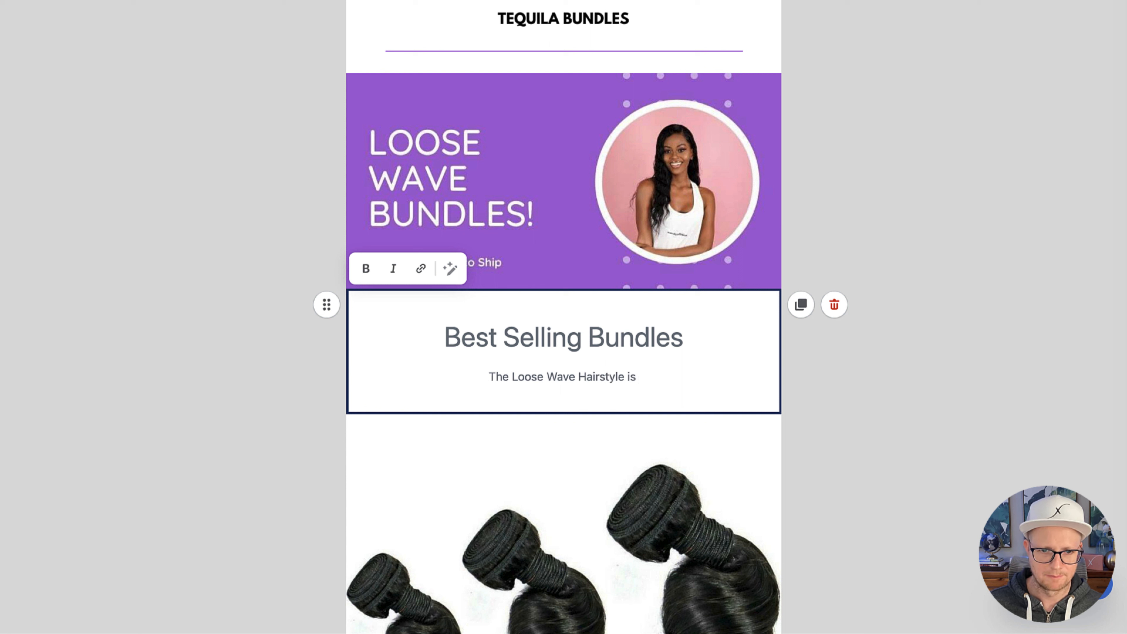
type("so popular")
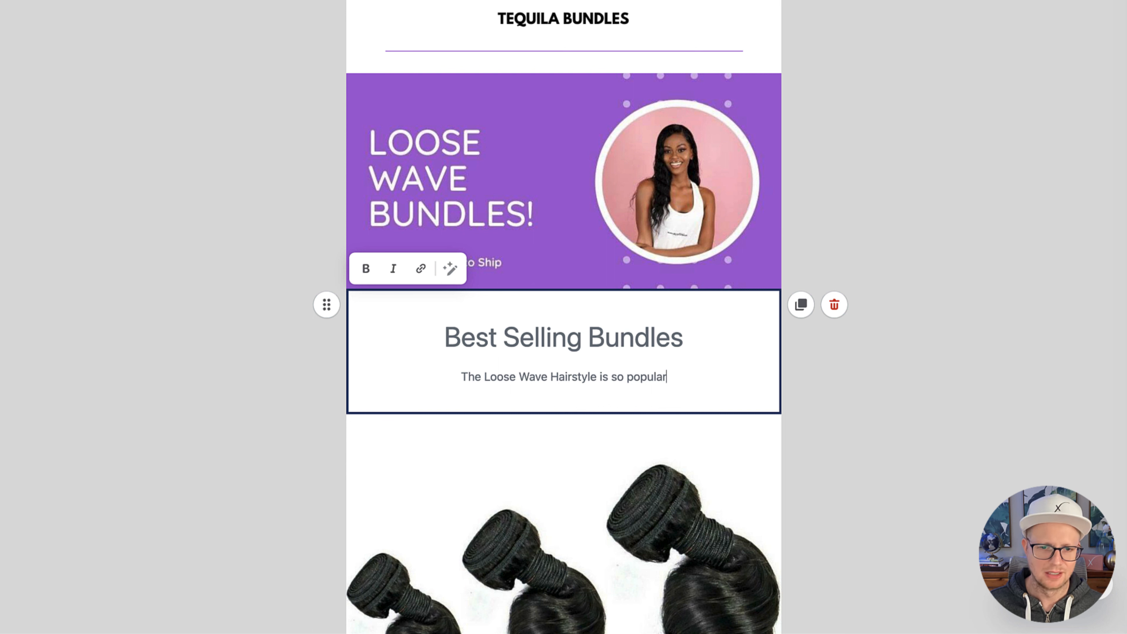
type("!")
left_click(959, 325)
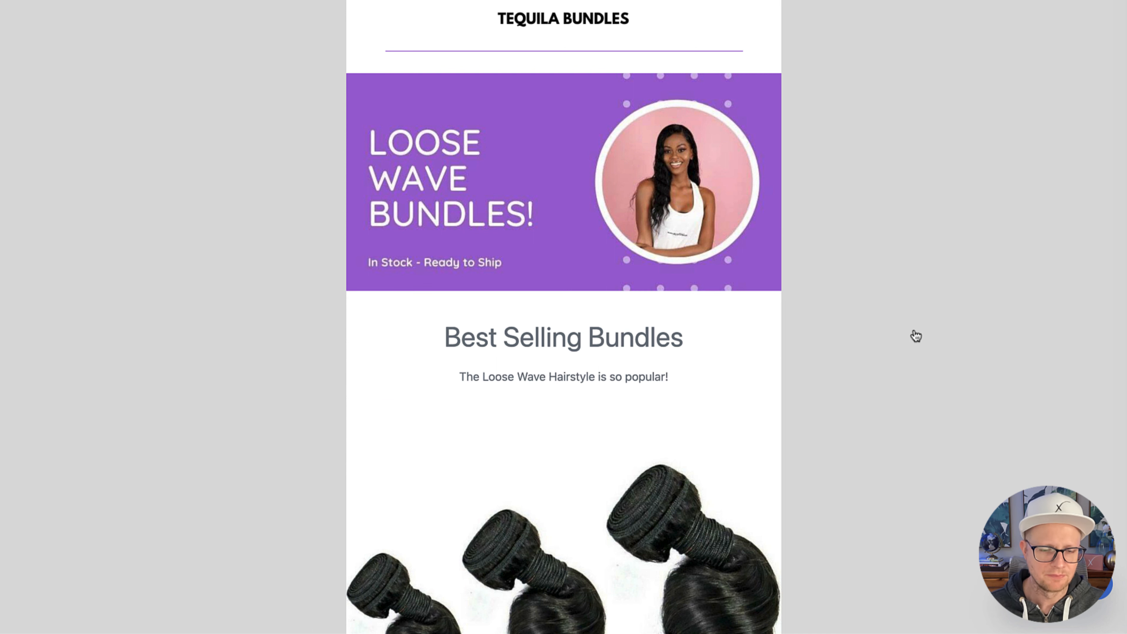
- Add a divider section and move it up between the Best Selling Bundles text and the featured product
scroll(906, 333, "down", 5)
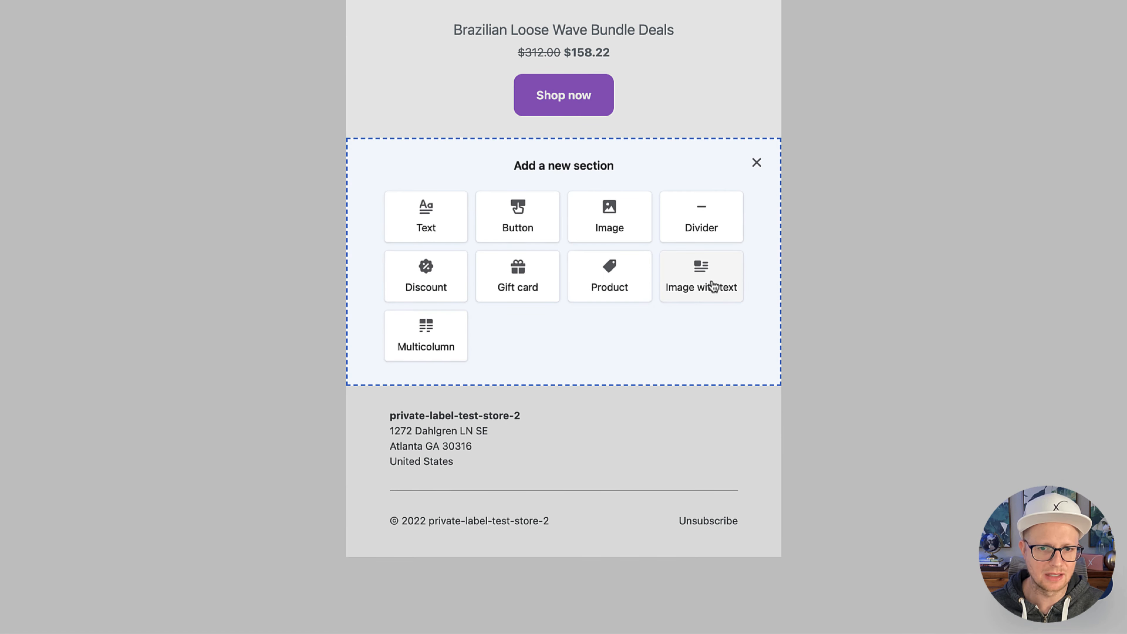
left_click(684, 216)
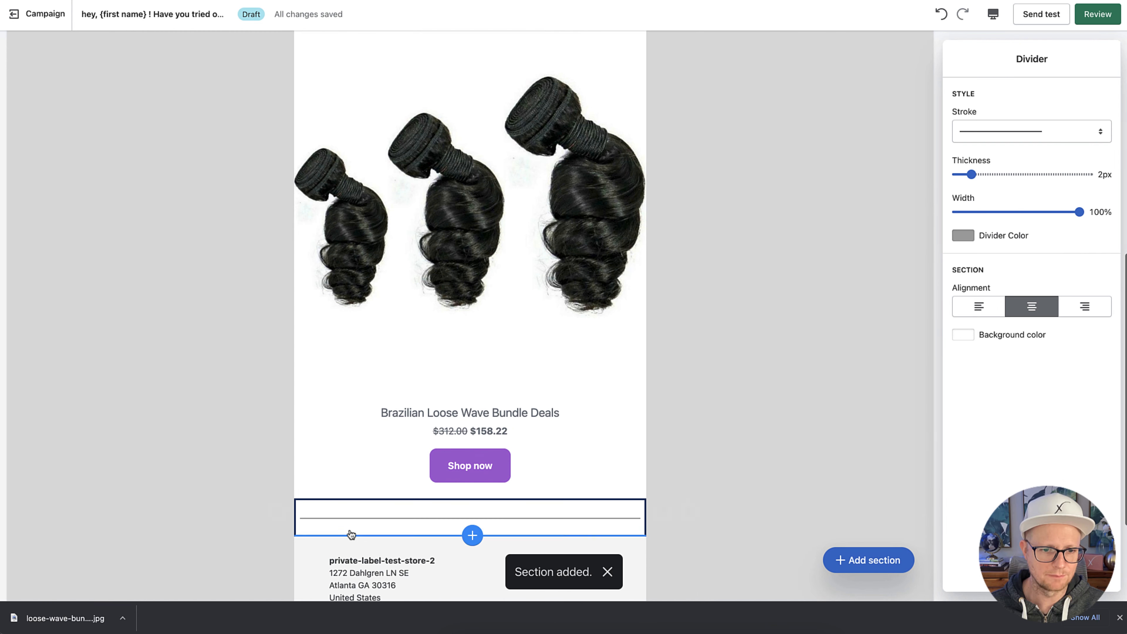
left_click_drag(279, 513, 314, 64)
scroll(229, 255, "up", 8)
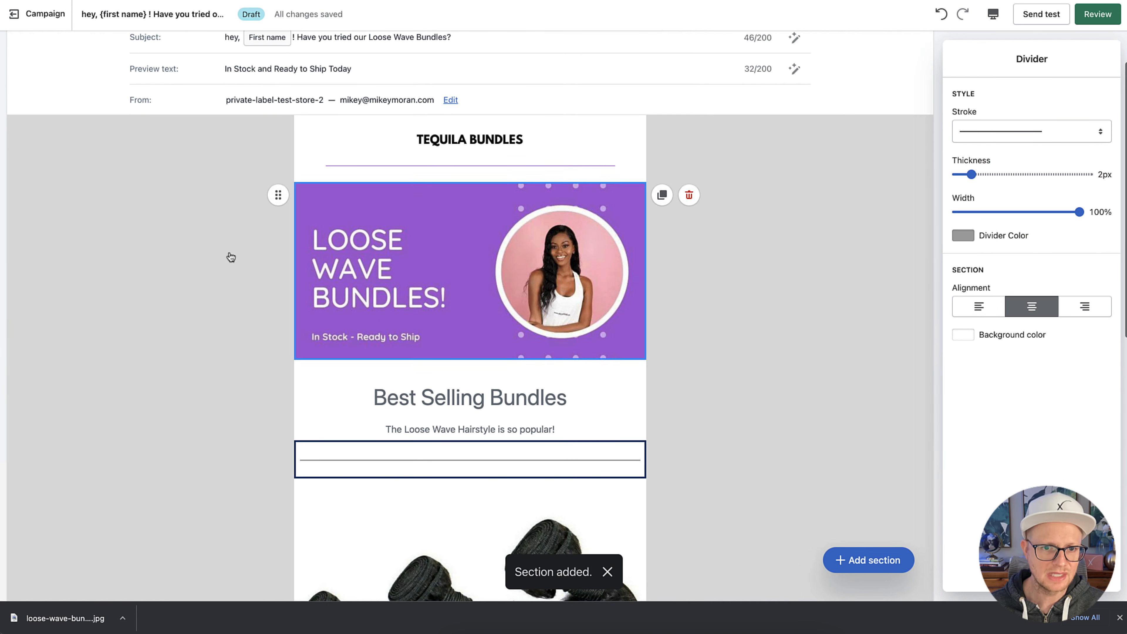
left_click(209, 370)
- Delete the divider section above the featured product
scroll(774, 407, "down", 8)
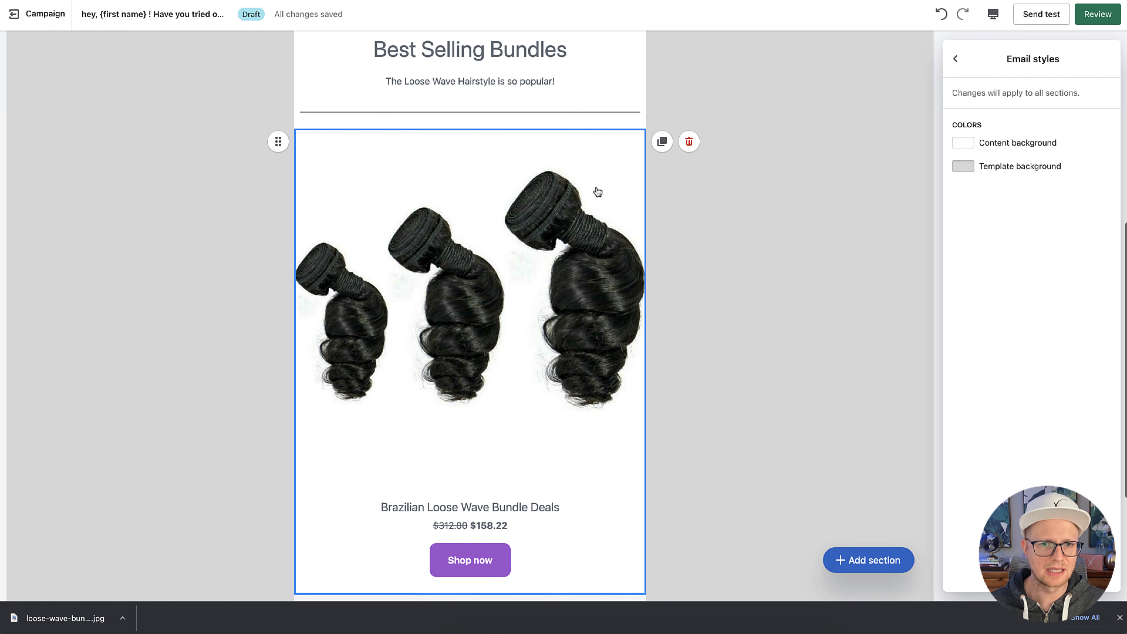
scroll(596, 191, "up", 1)
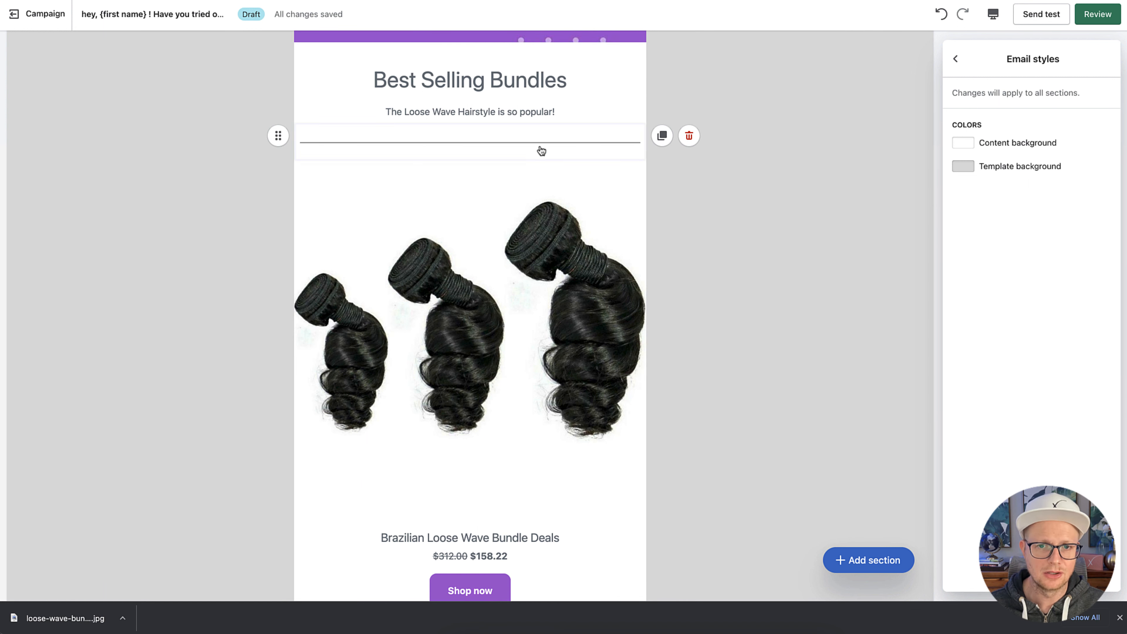
left_click(691, 137)
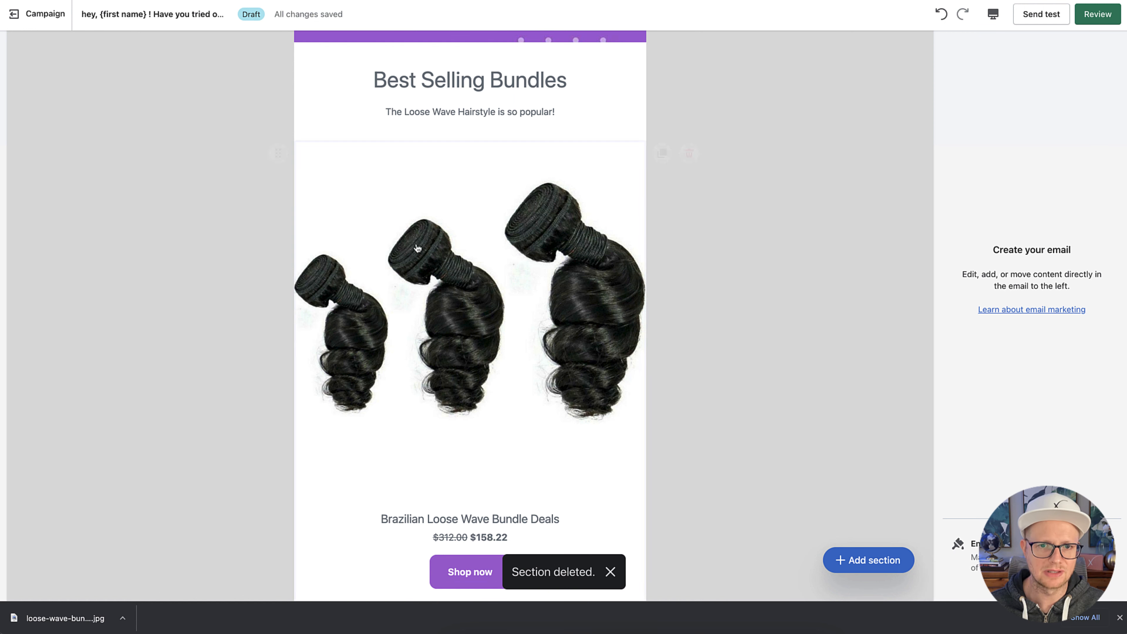
- Review the section types that can be added, close the choices, and look over the whole email
scroll(674, 321, "down", 5)
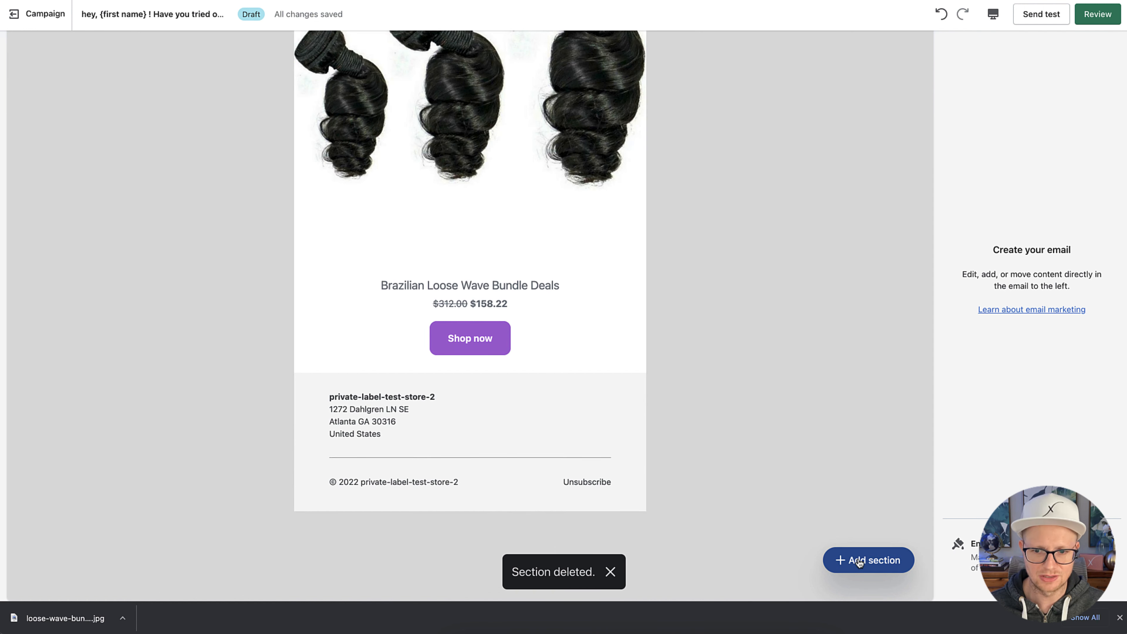
left_click(854, 561)
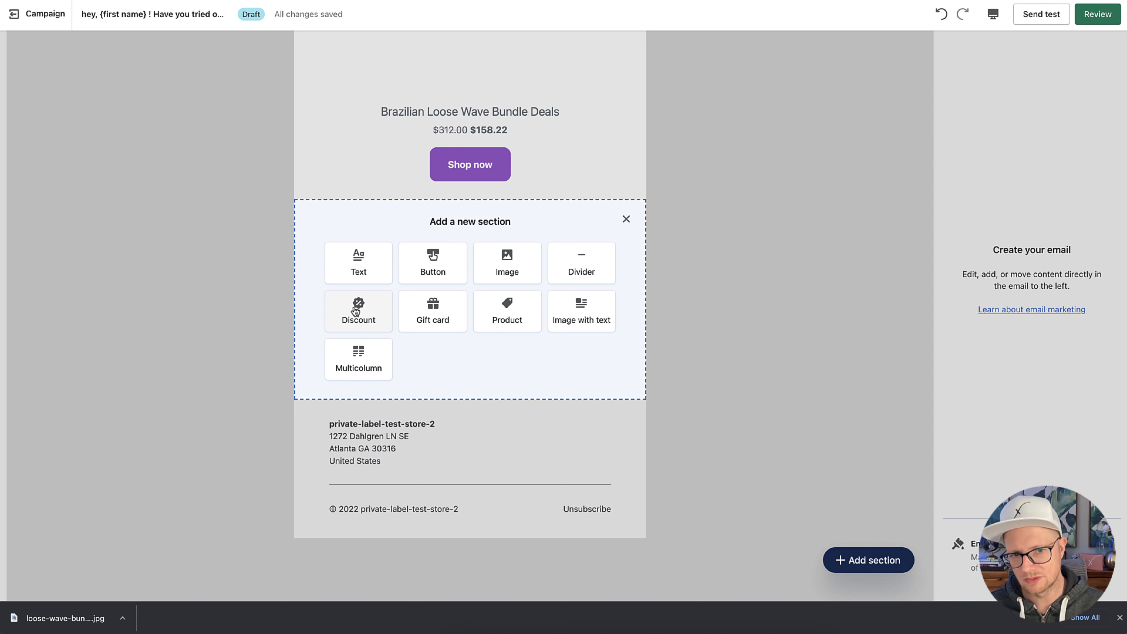
left_click(626, 220)
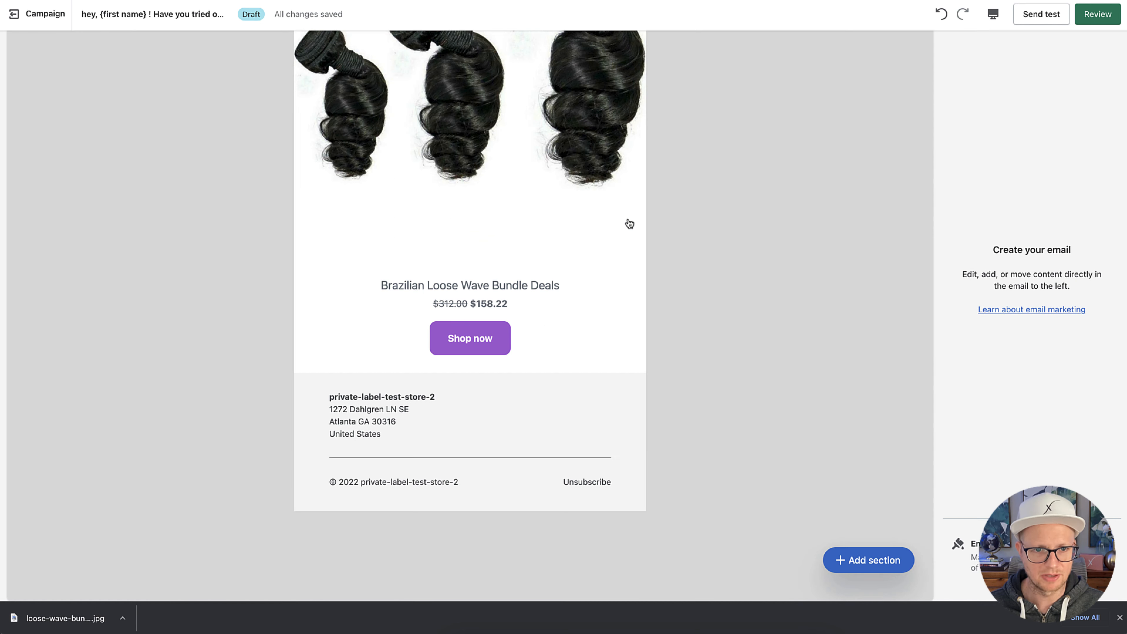
scroll(748, 338, "up", 8)
scroll(750, 340, "up", 4)
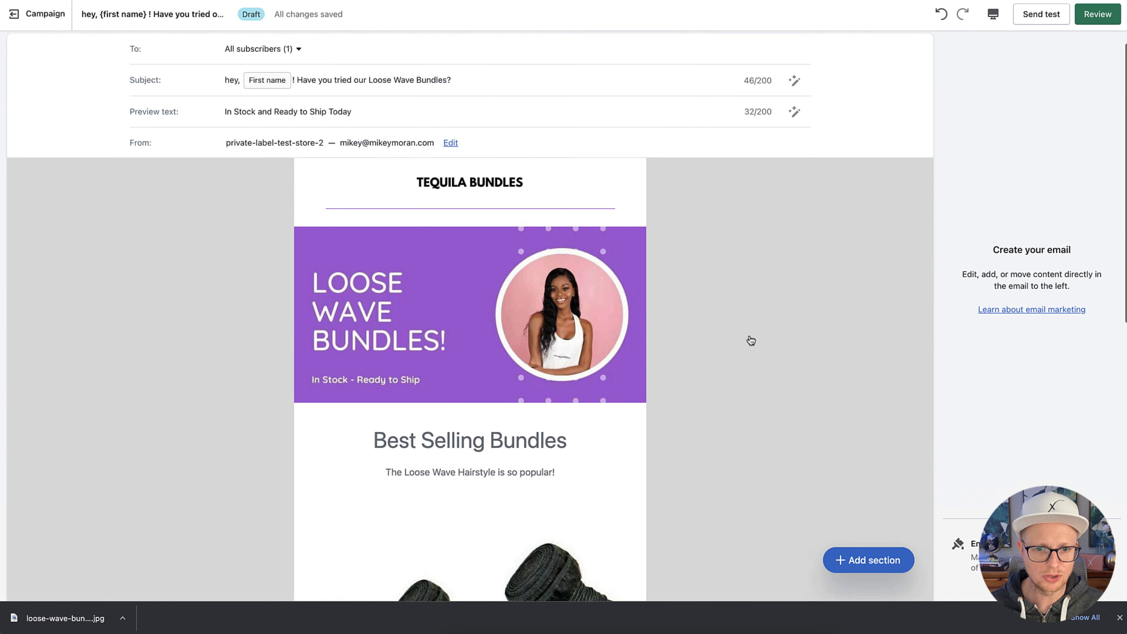
- Add a text section below the featured product, above the email footer
scroll(749, 339, "down", 15)
left_click(882, 560)
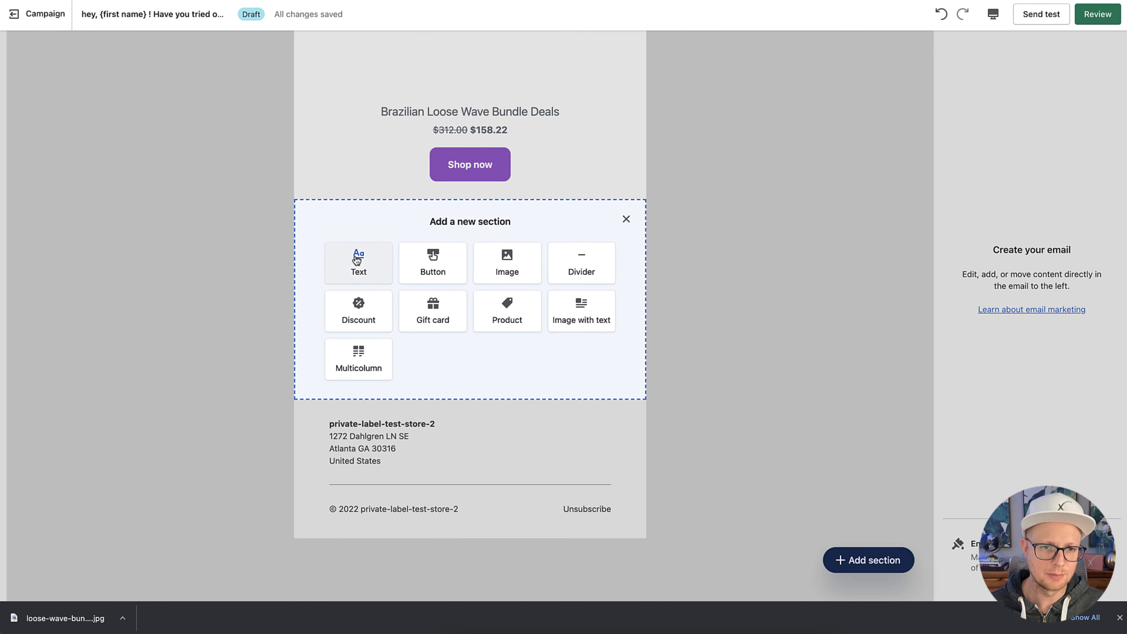
left_click(358, 261)
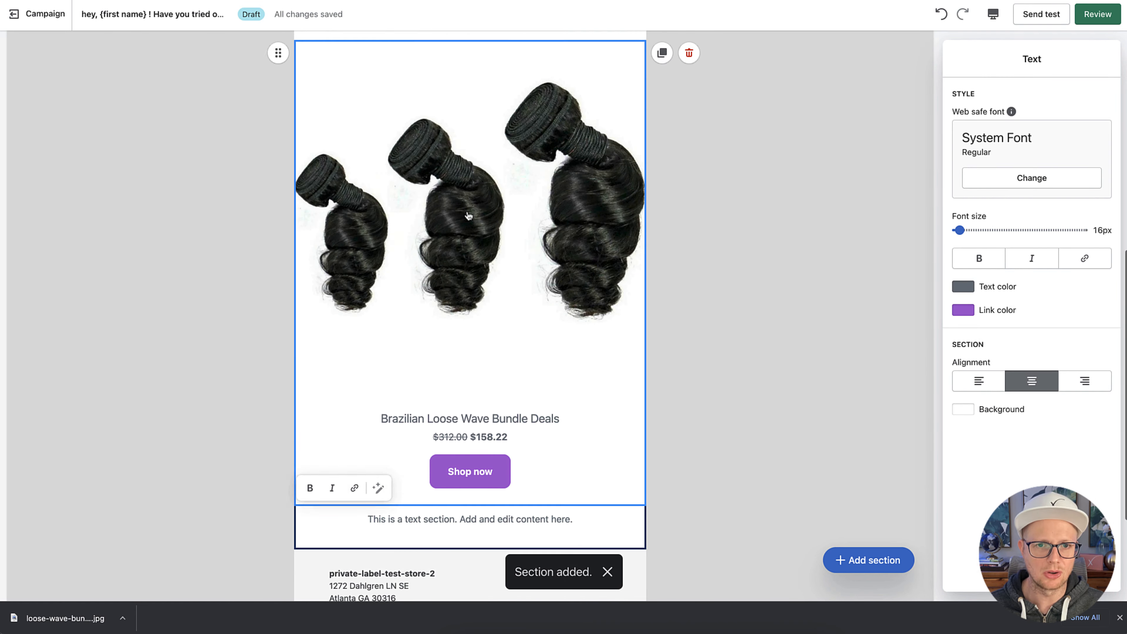
scroll(462, 240, "up", 1)
scroll(390, 329, "down", 5)
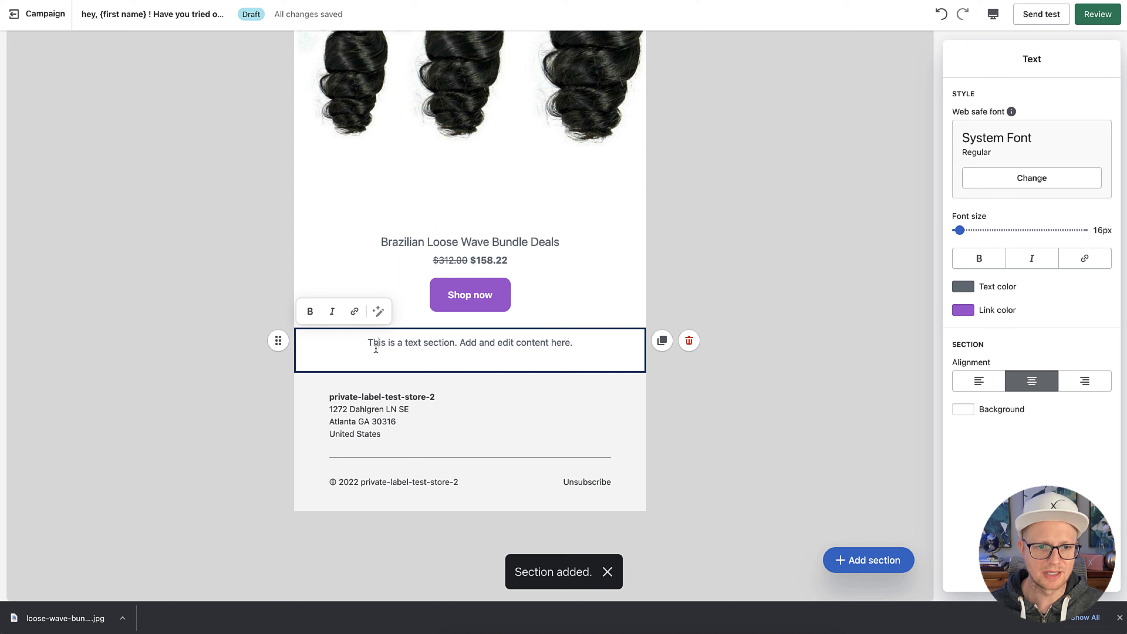
- Replace the placeholder in the text section below the featured product with "The loose wave bundles are like the body wave but with a twist!"
left_click_drag(582, 340, 340, 340)
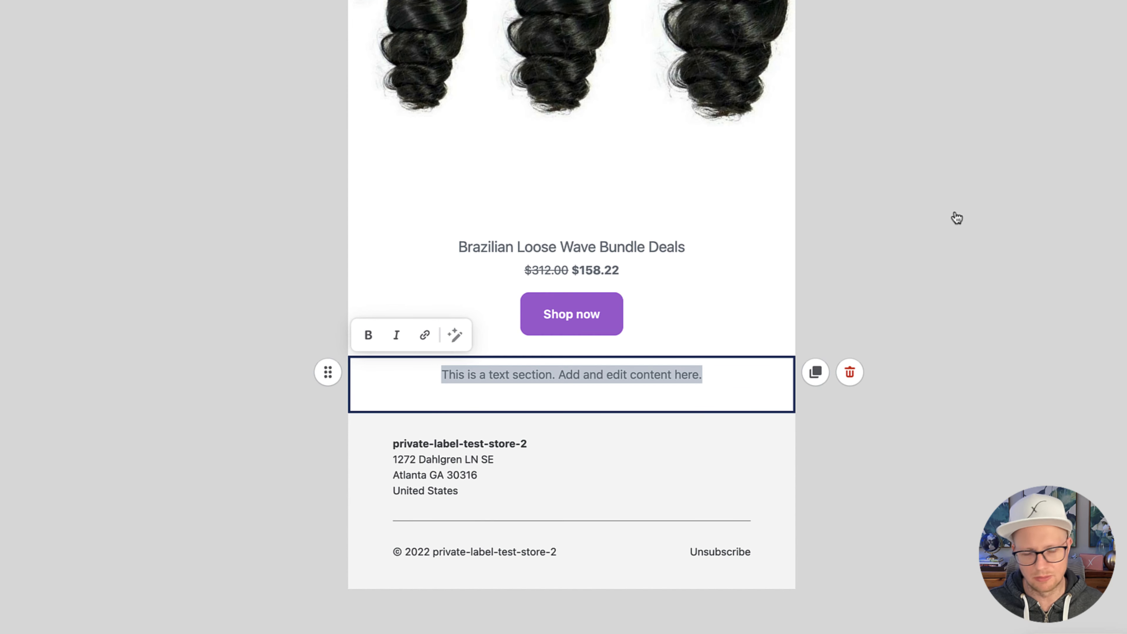
type("The loose wave ")
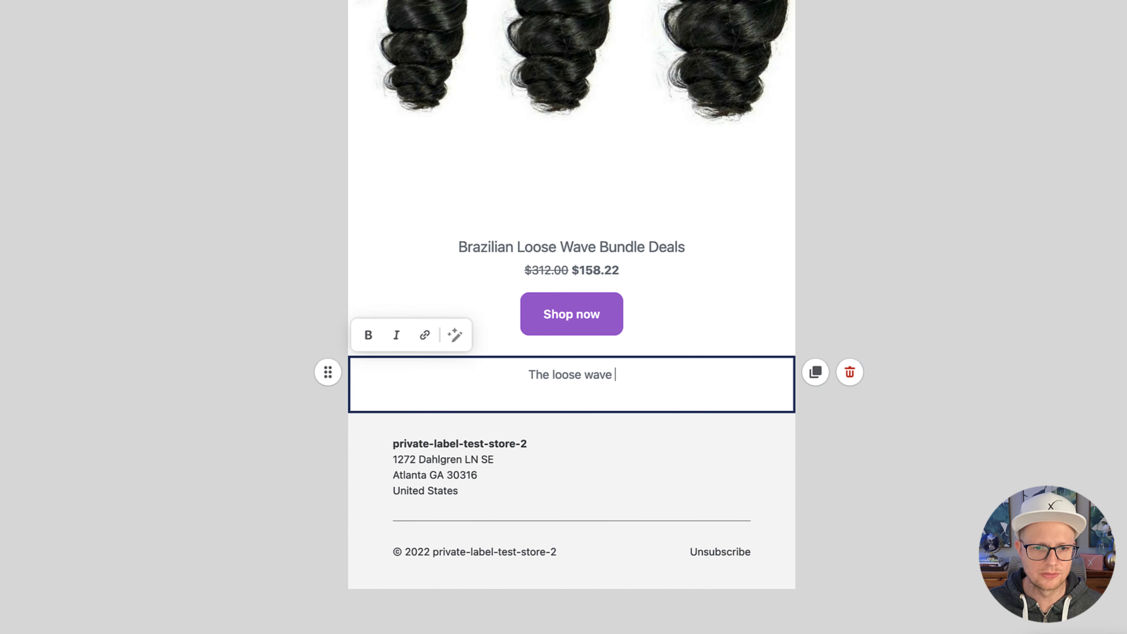
type("bundles a")
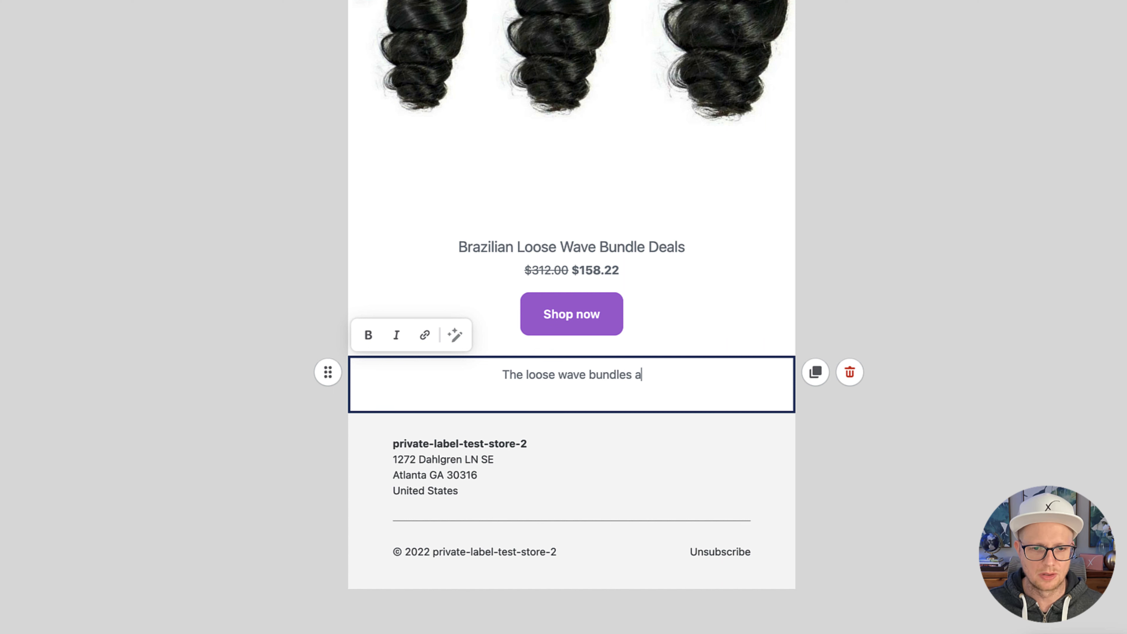
type("re like the ")
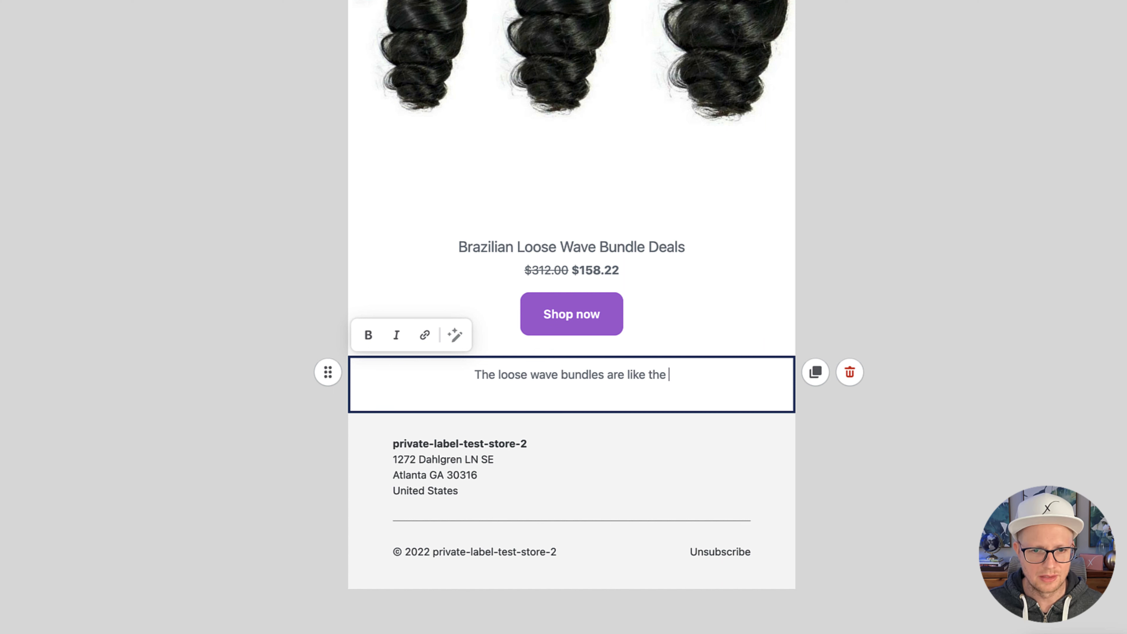
type("body wave but w")
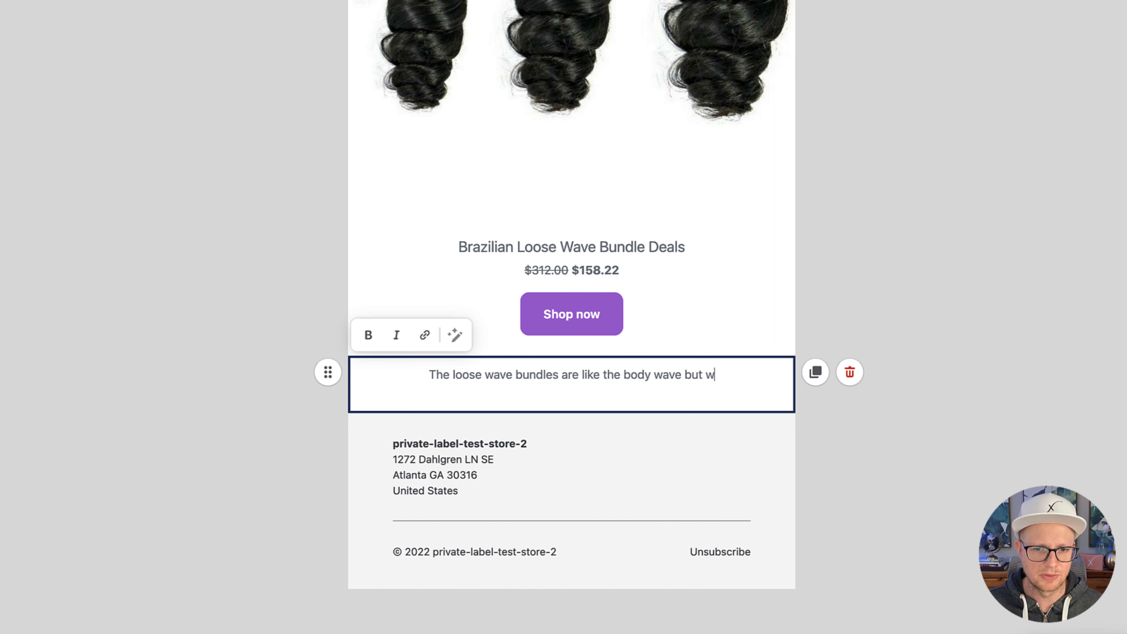
type("ith a twist!")
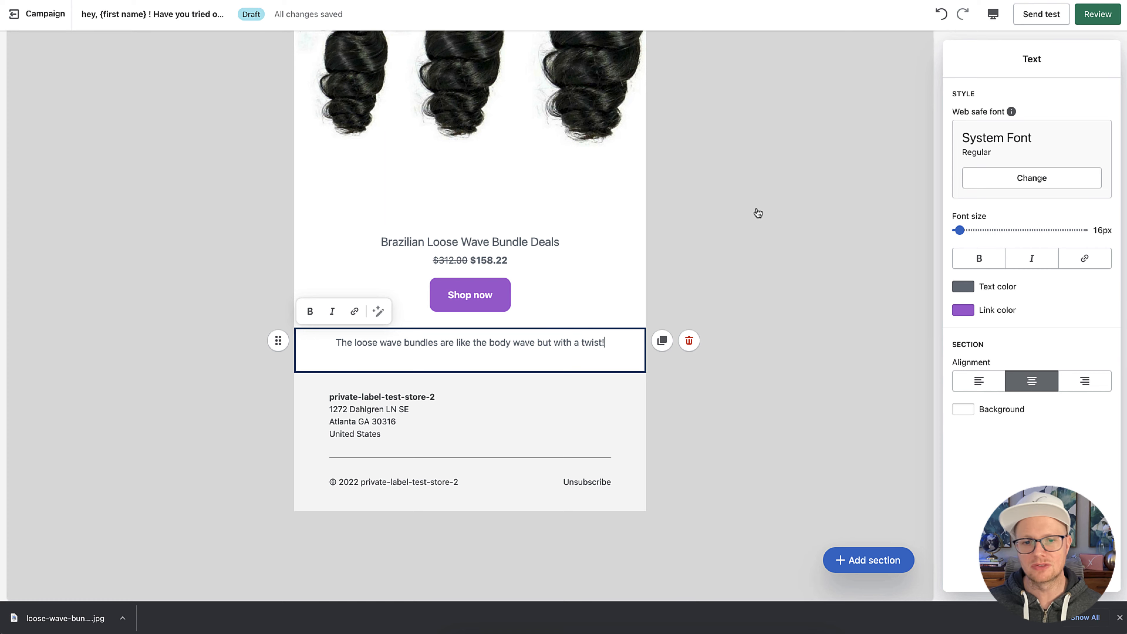
- Add a second paragraph to the text section reading "Matches perfectly with a loose wave frontal."
key("Return")
key("Return")
key("BackSpace")
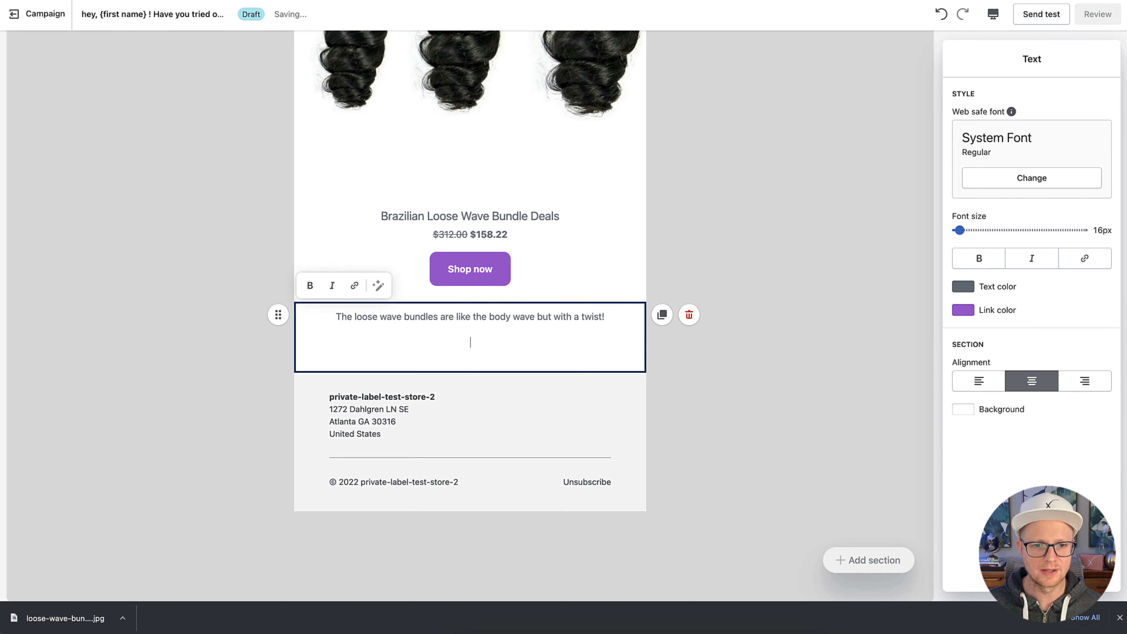
type("Matches per")
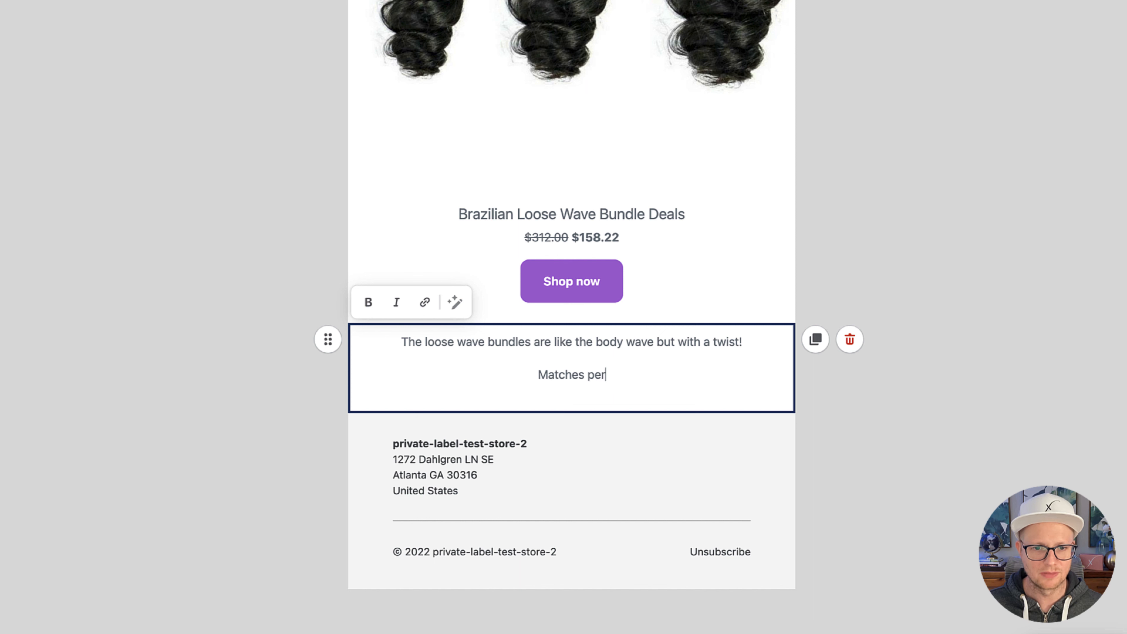
type("fectly w")
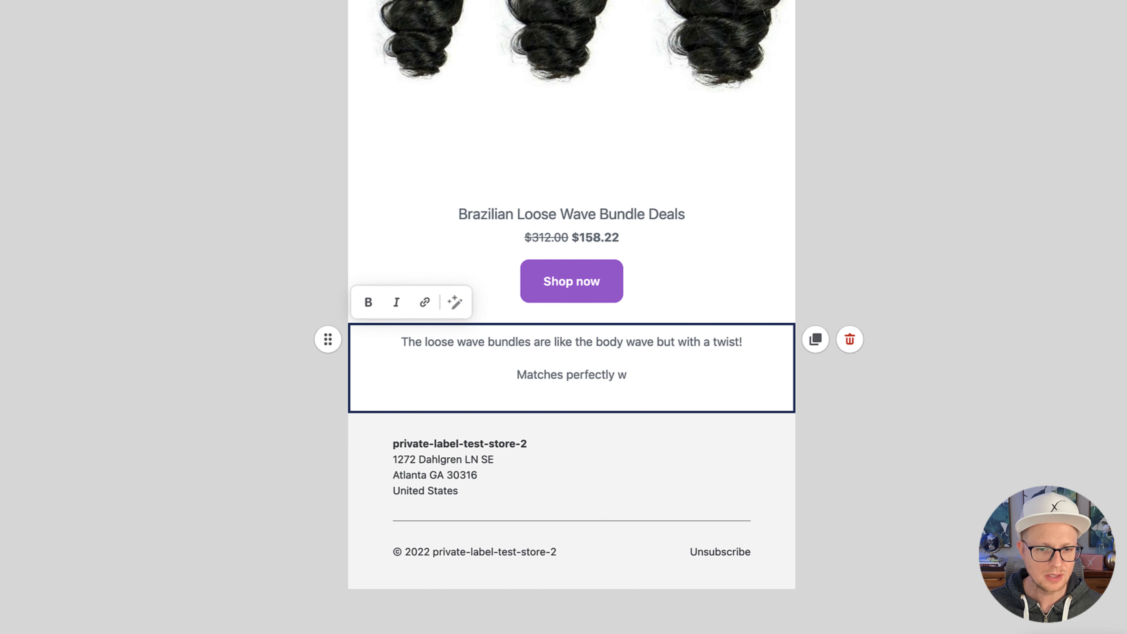
type("ith a loose wave")
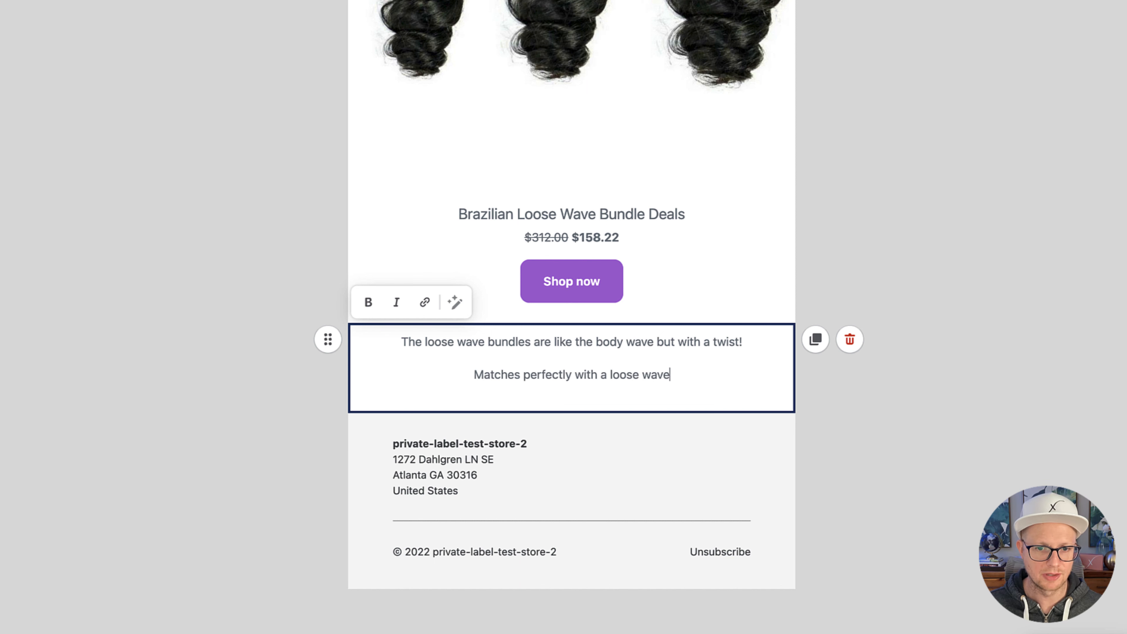
type(" frontal.")
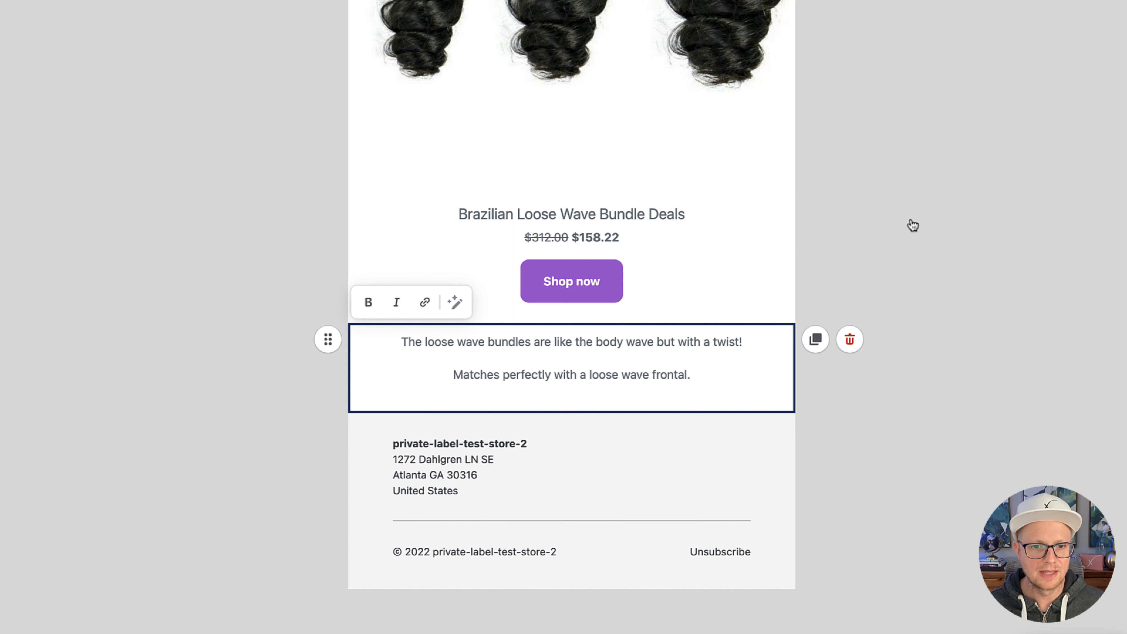
- Link the words "loose wave frontal" to the Brazilian Loose Wave Frontal product, searching the store for "loose wave frontal"
left_click_drag(589, 375, 687, 375)
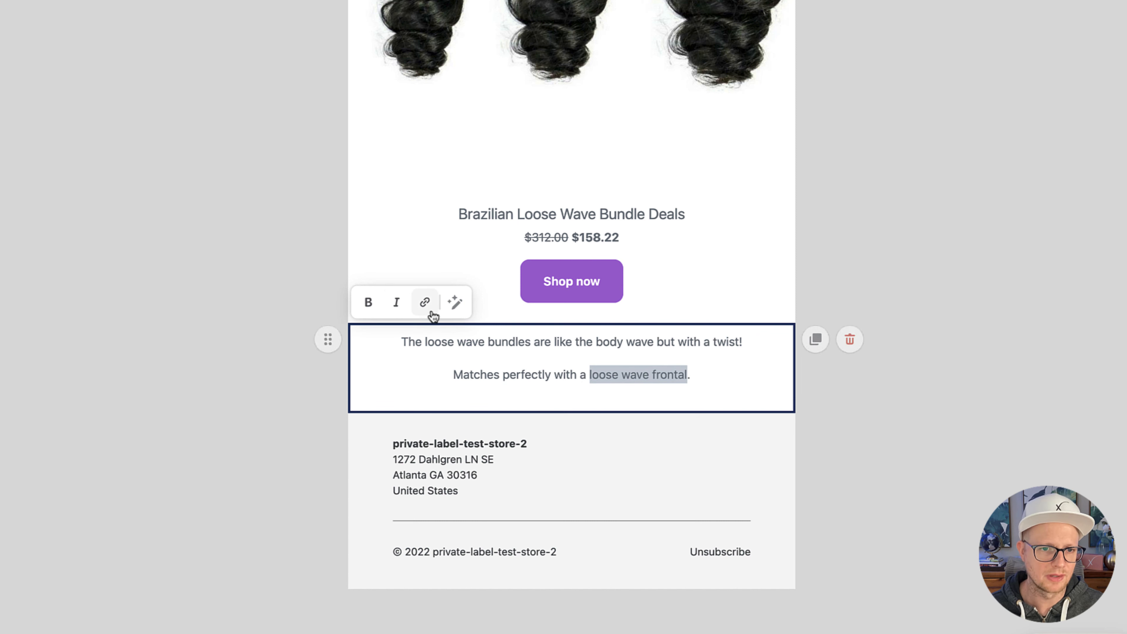
left_click(425, 304)
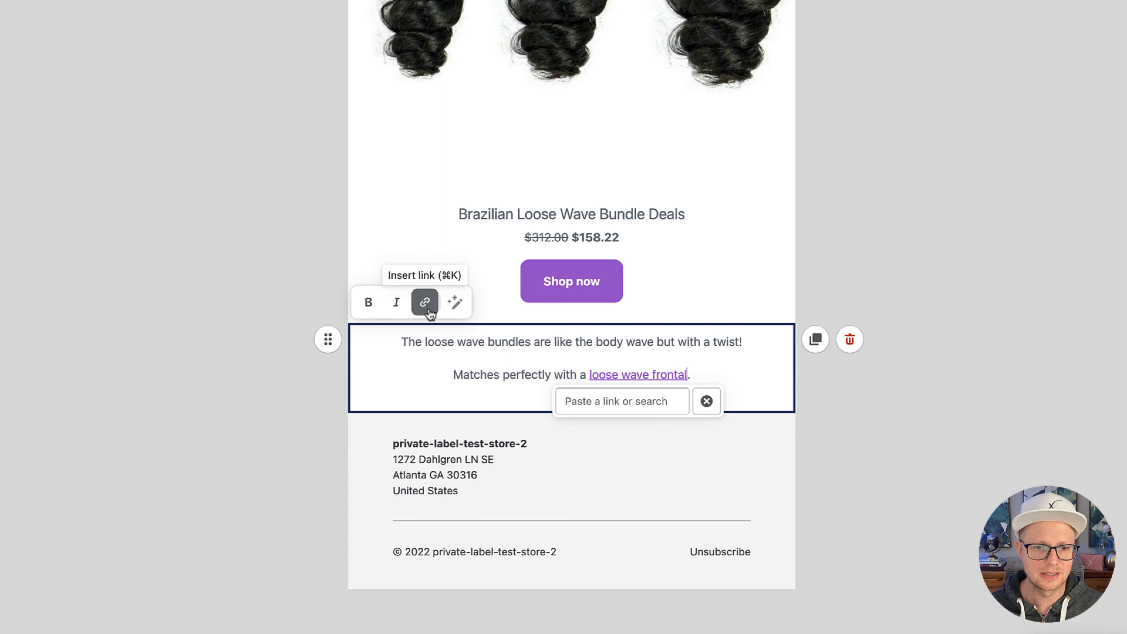
left_click(581, 395)
type("loose")
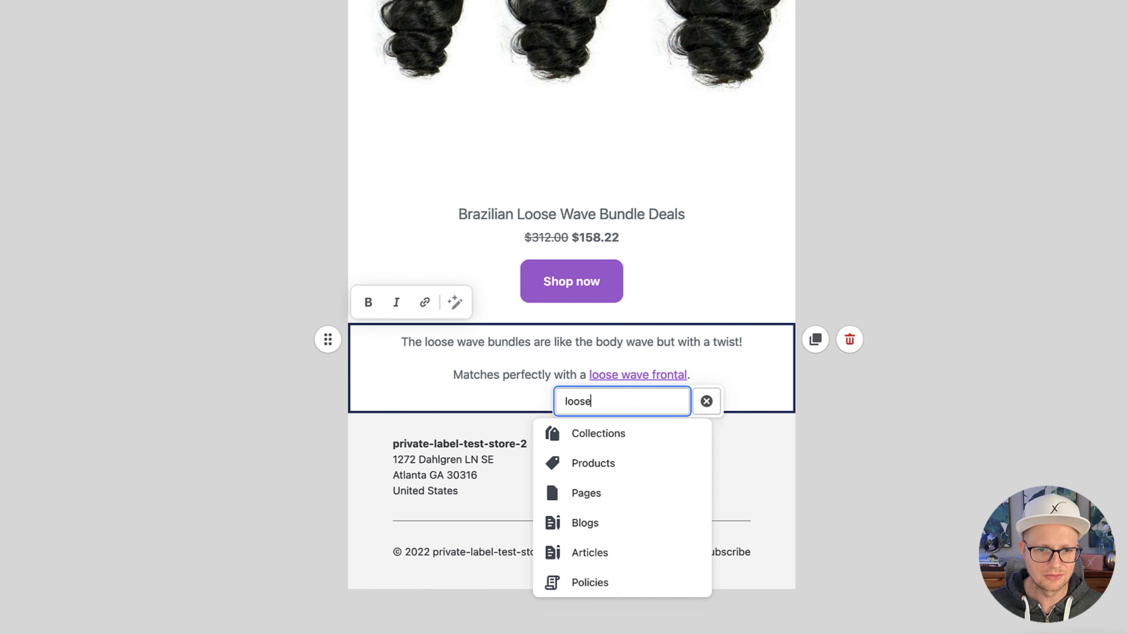
type(" wave frontal")
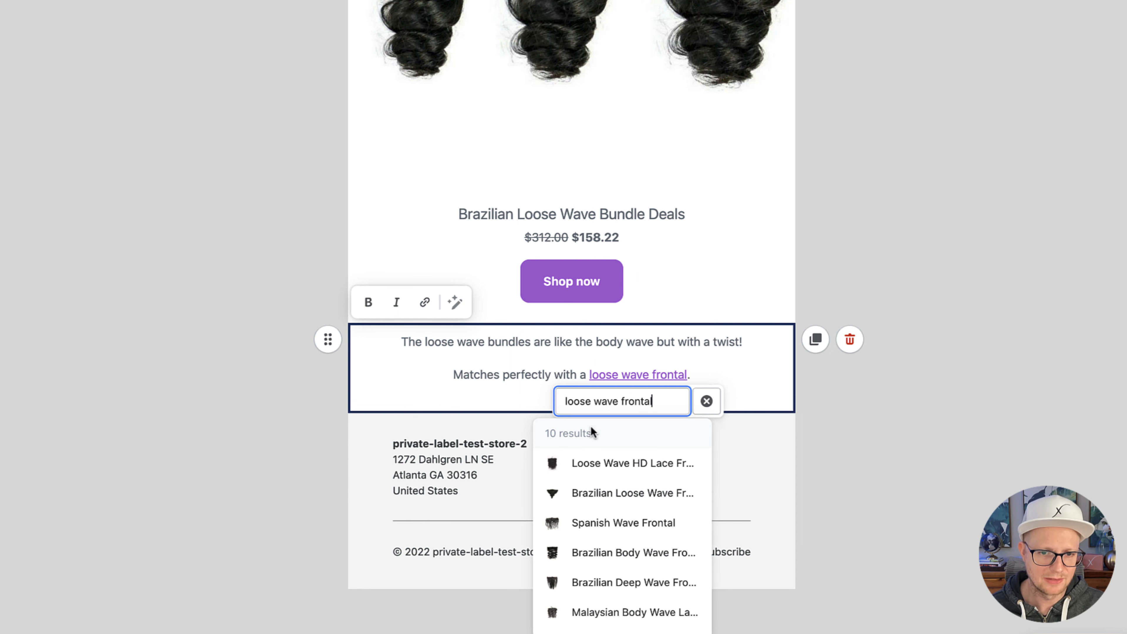
left_click(605, 497)
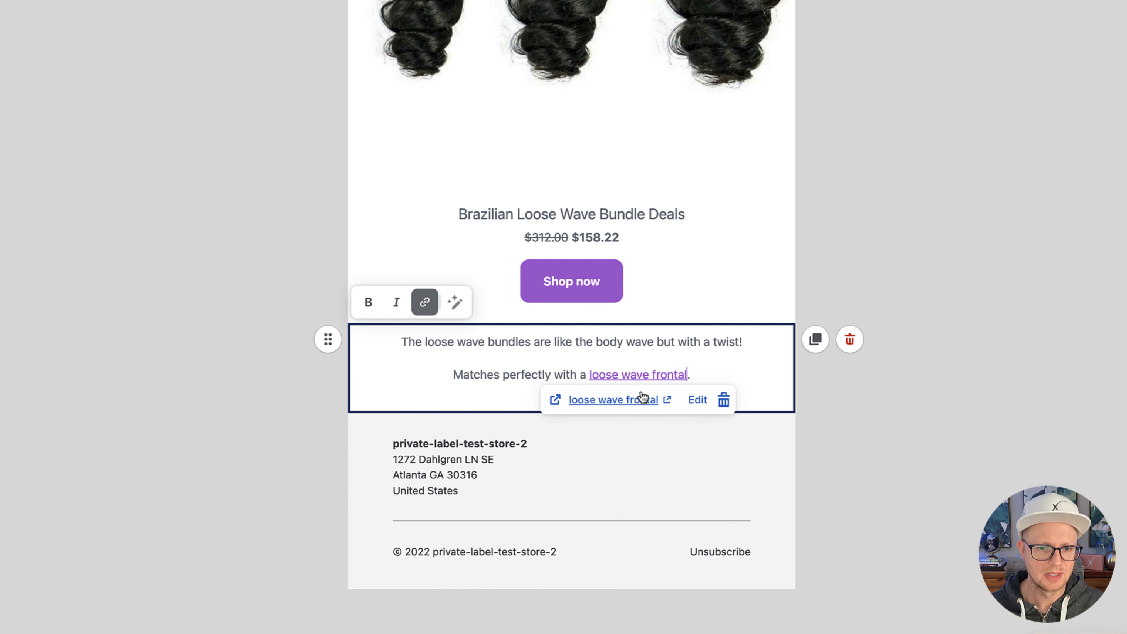
left_click(912, 397)
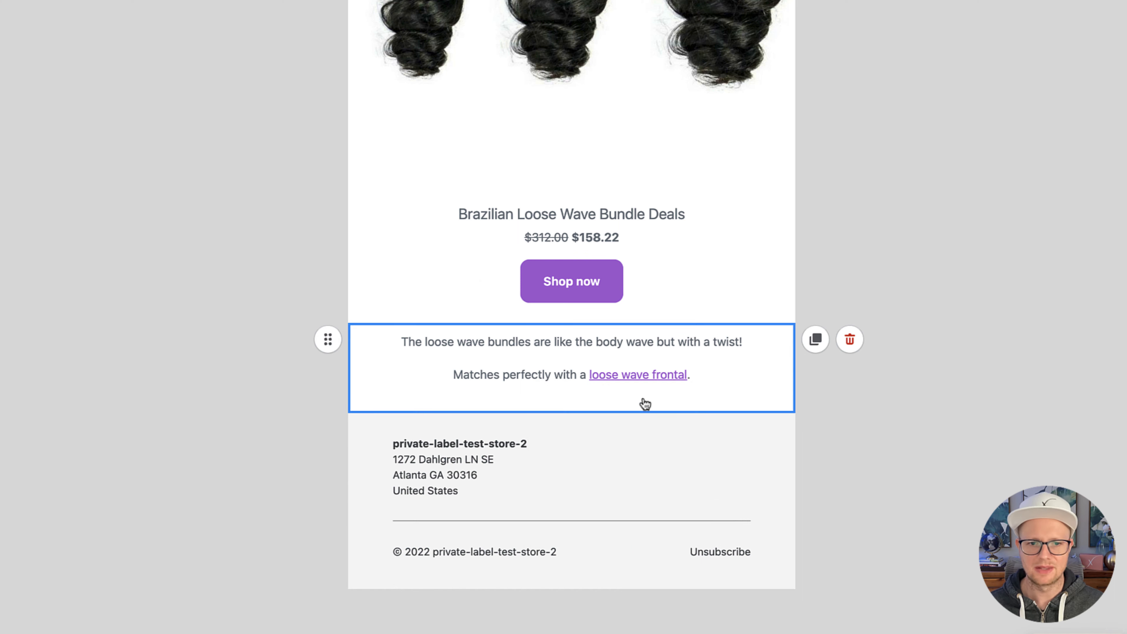
- Add an Instagram icon to the email footer, with the Instagram URL instagram.com/haribusinessblueprint
scroll(658, 350, "up", 3)
scroll(658, 354, "up", 6)
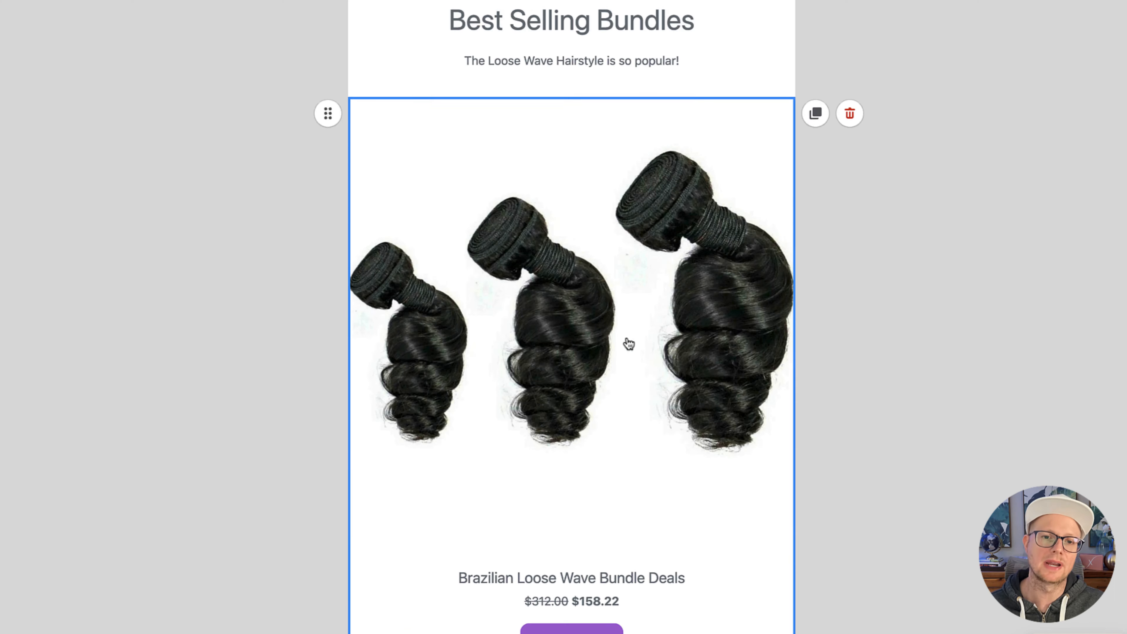
scroll(617, 345, "down", 8)
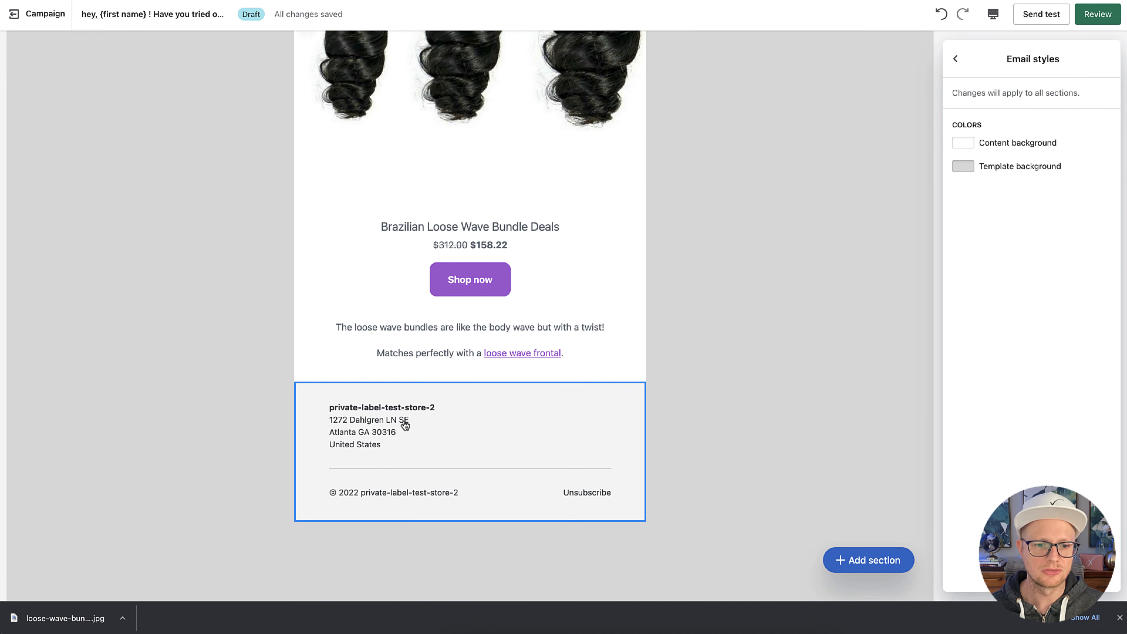
left_click(405, 425)
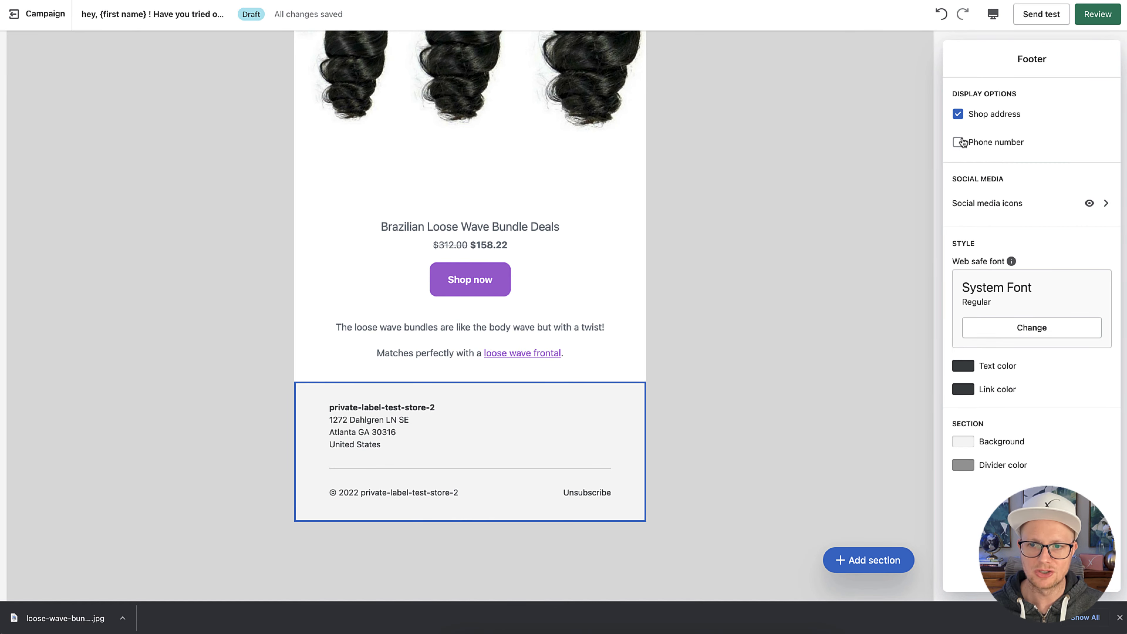
left_click(1005, 204)
left_click(943, 169)
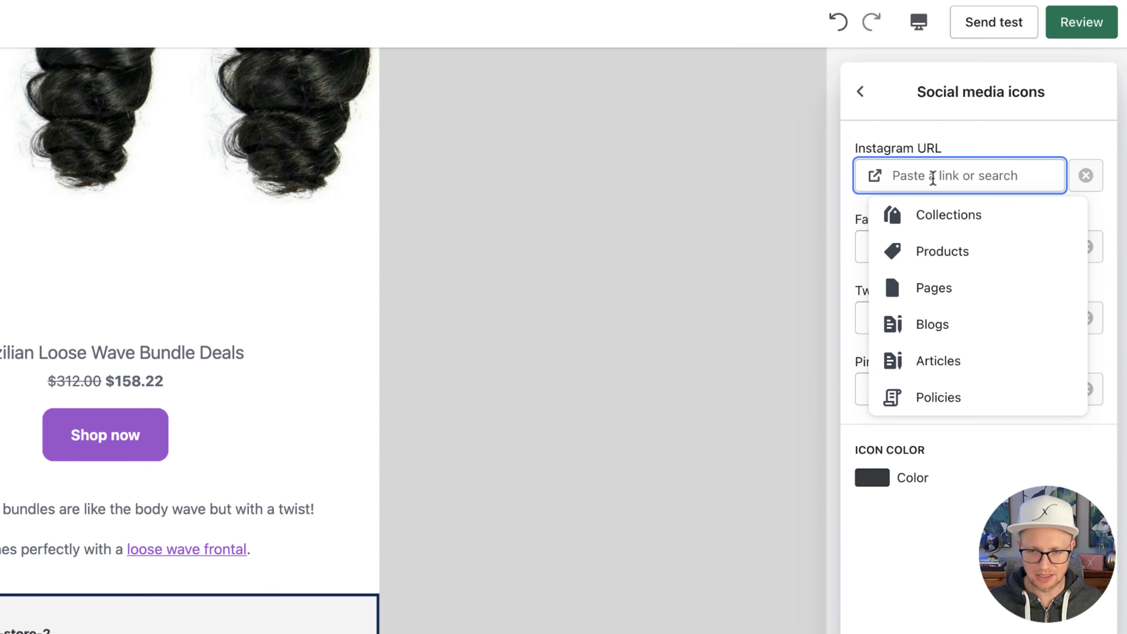
type("inst")
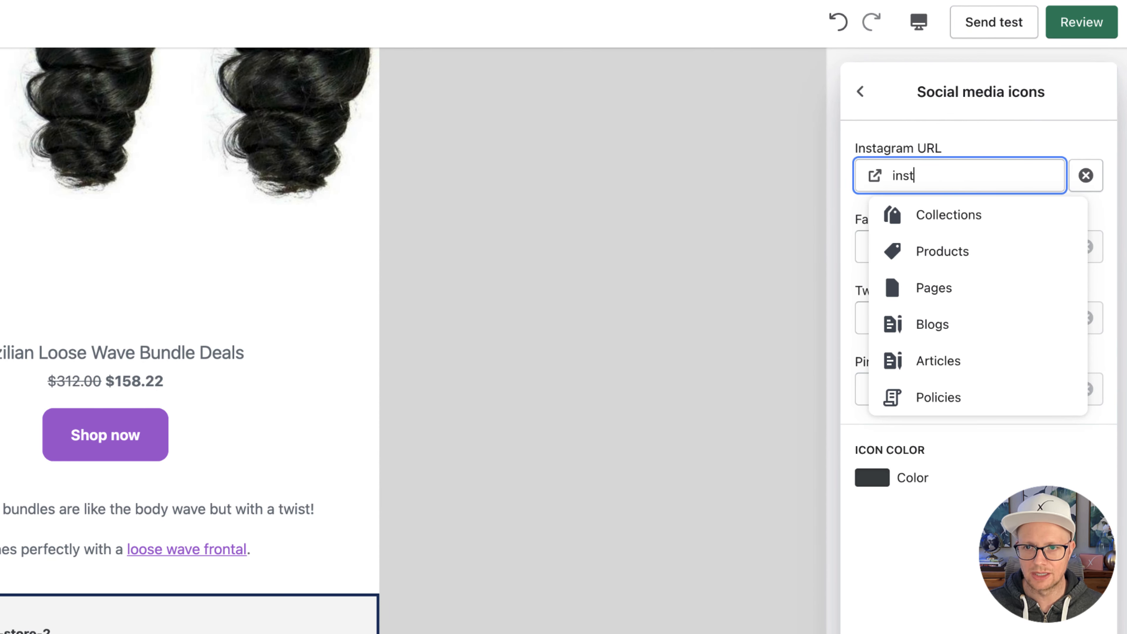
type("agram.com/")
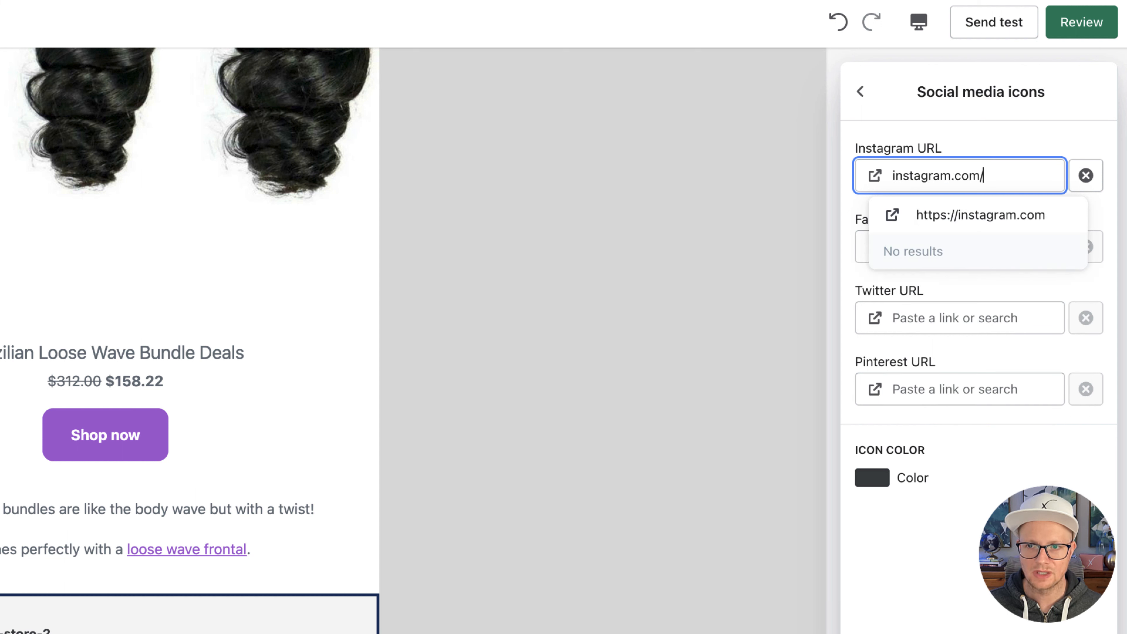
type("haribusinessblueprint")
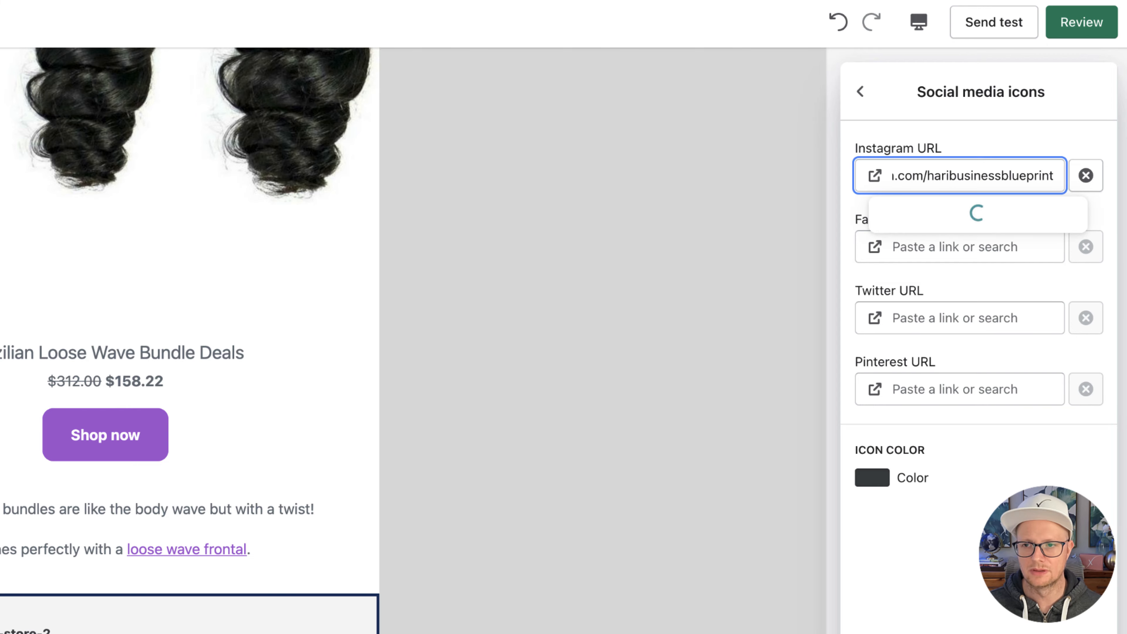
left_click(943, 216)
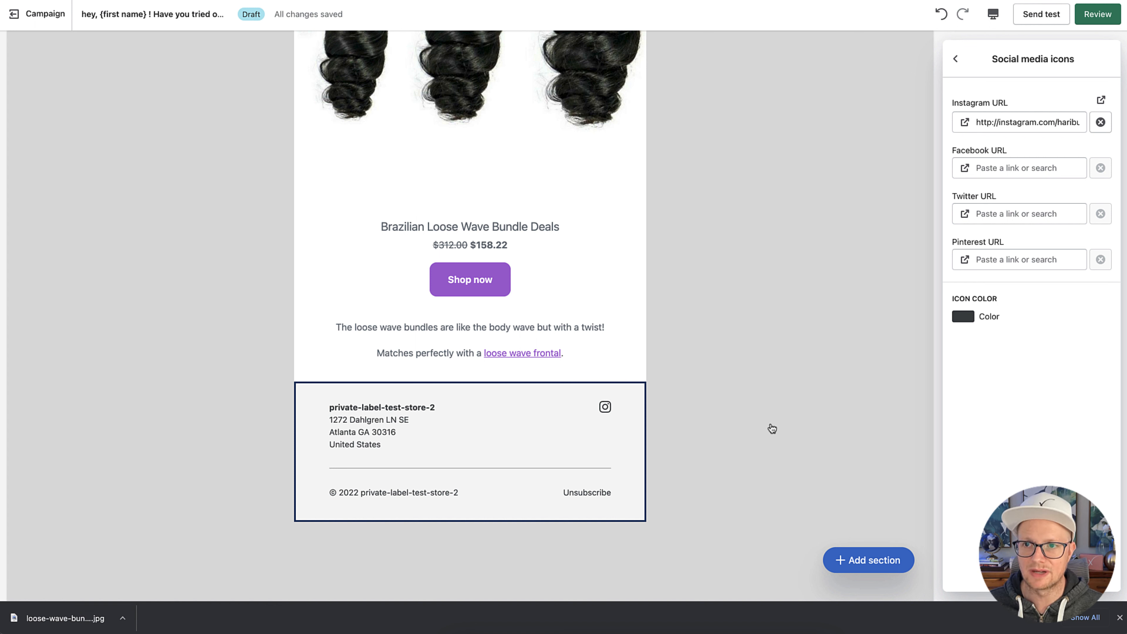
- Look over the whole email on desktop, switch the preview to Mobile, and check the layout from banner to footer
scroll(752, 418, "up", 15)
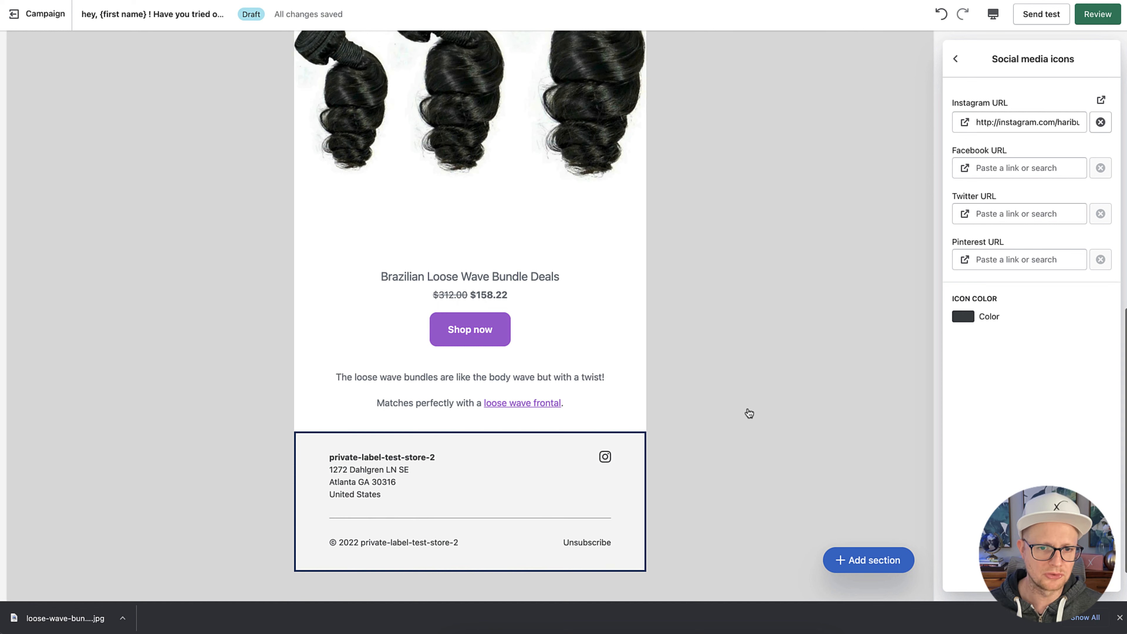
scroll(732, 409, "up", 3)
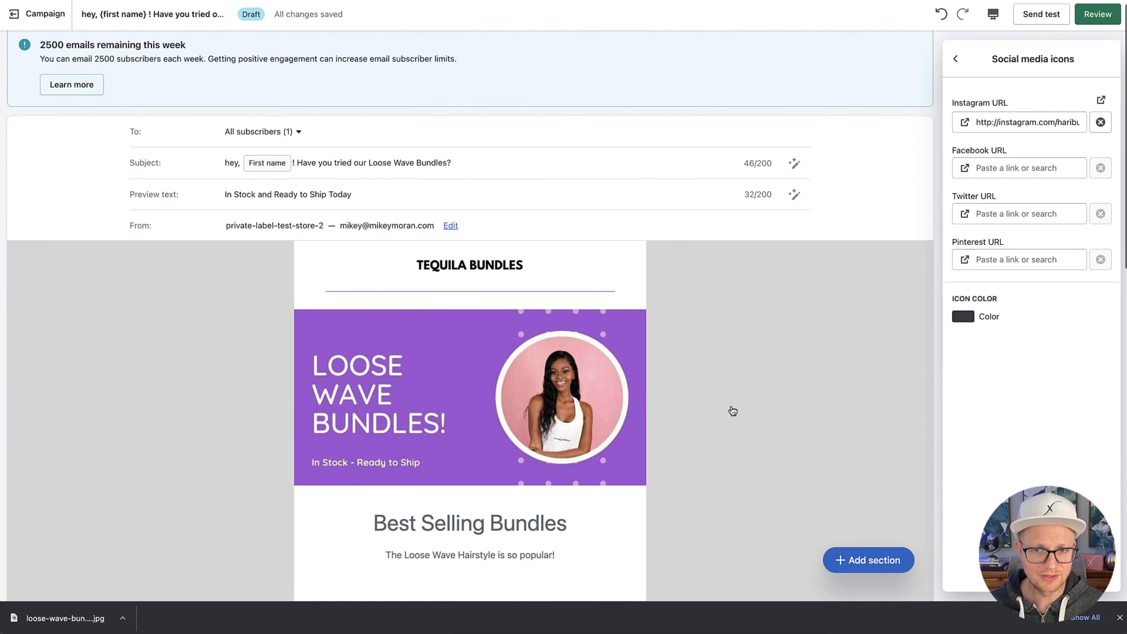
scroll(730, 408, "down", 20)
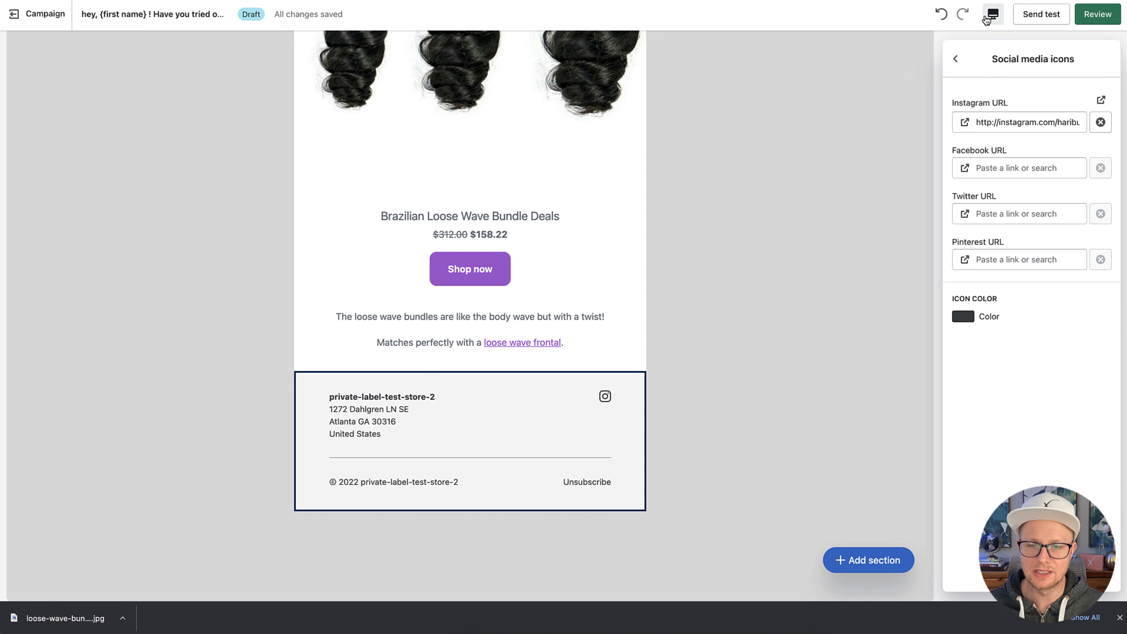
left_click(991, 17)
left_click(997, 45)
scroll(634, 227, "up", 15)
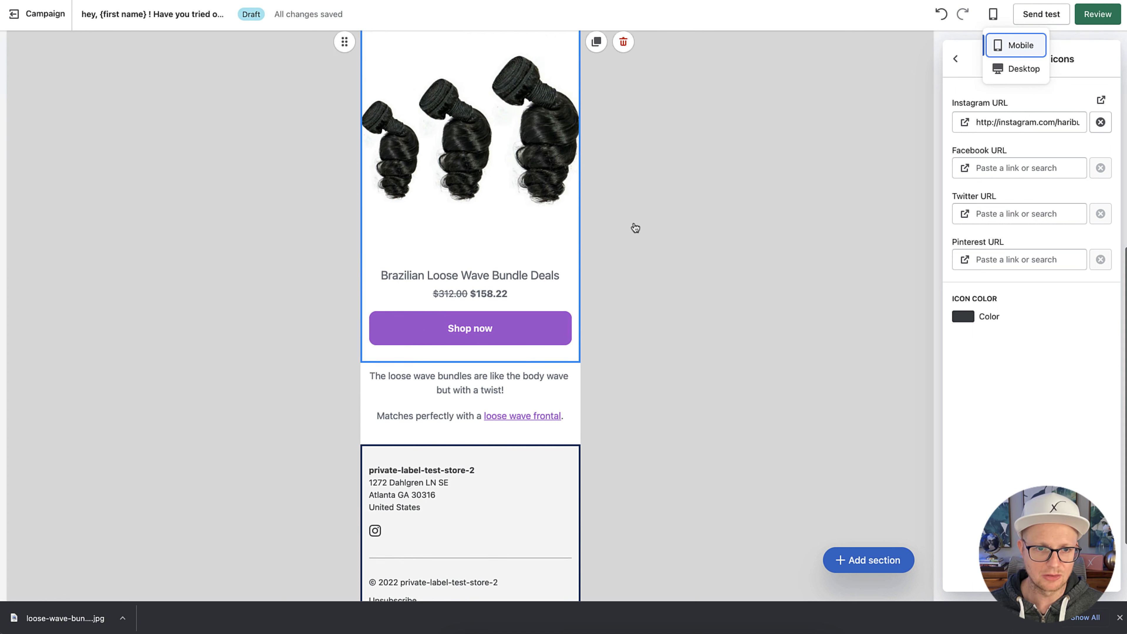
scroll(684, 283, "down", 3)
scroll(687, 282, "down", 4)
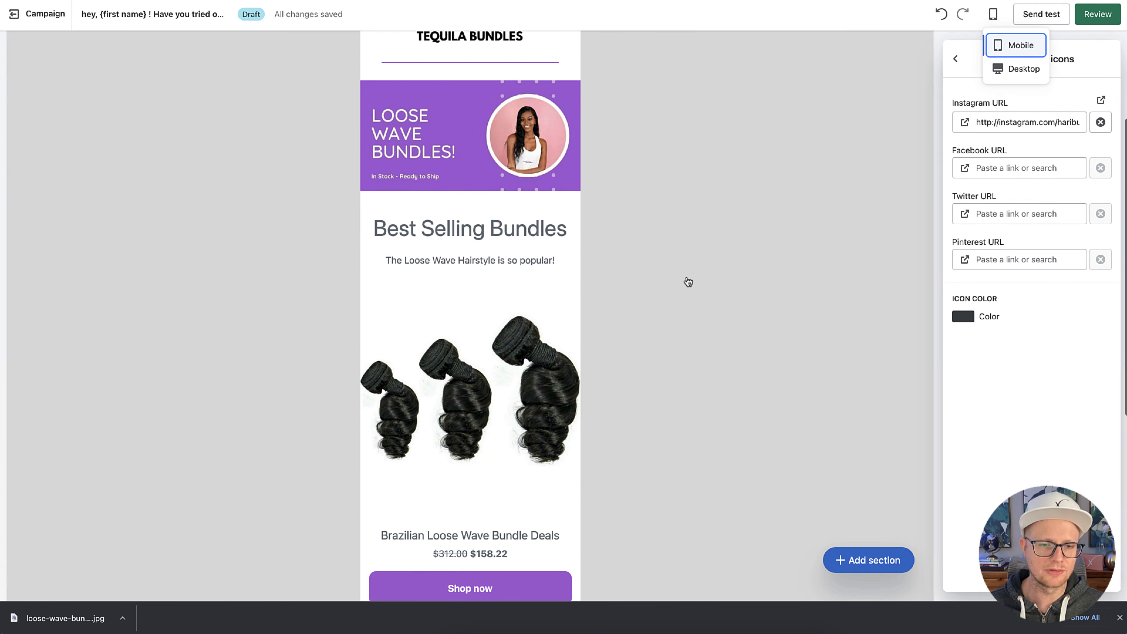
scroll(687, 283, "up", 2)
- Switch to the loose-wave-bundle design in Canva and increase the "In Stock - Ready to Ship" font size to 20
mouse_move(412, 257)
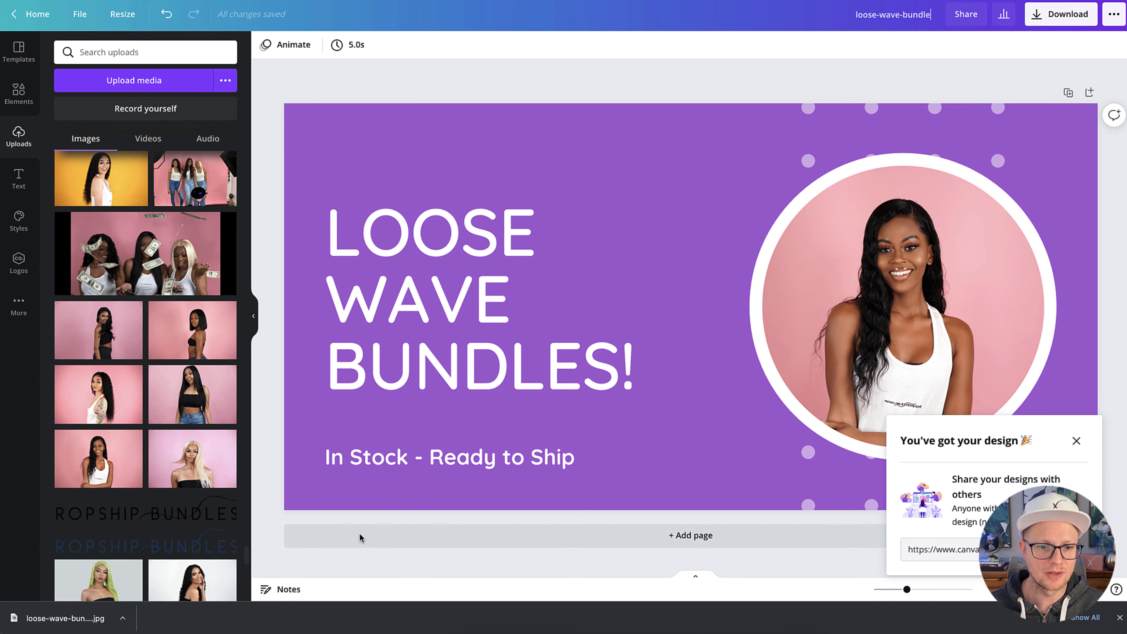
left_click(393, 453)
left_click(420, 44)
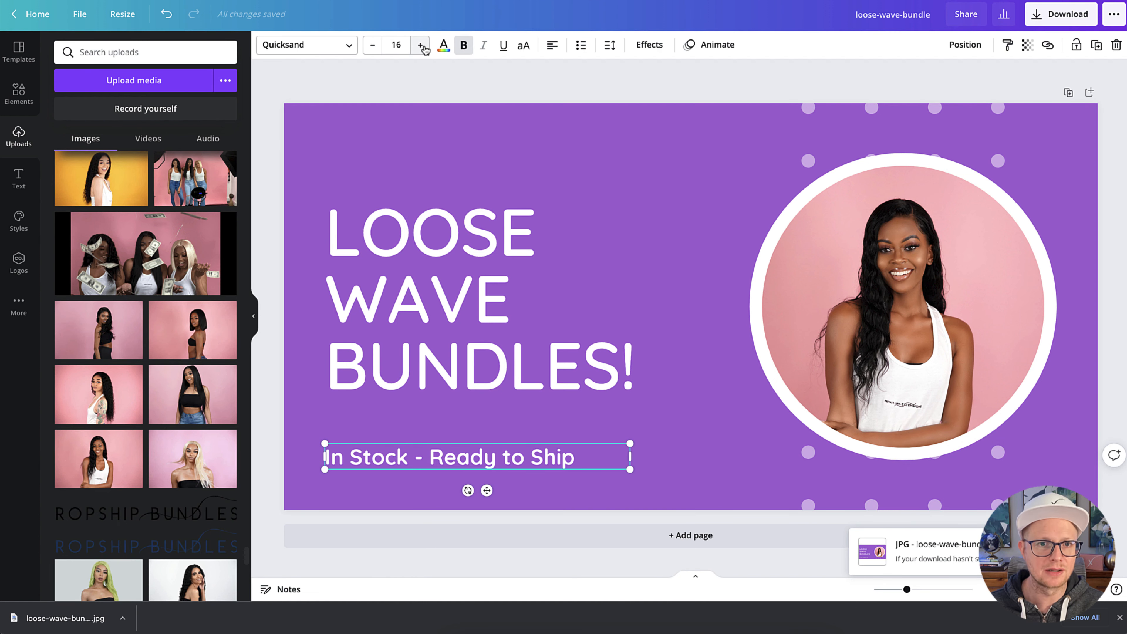
left_click(419, 44)
left_click(420, 44)
left_click(420, 45)
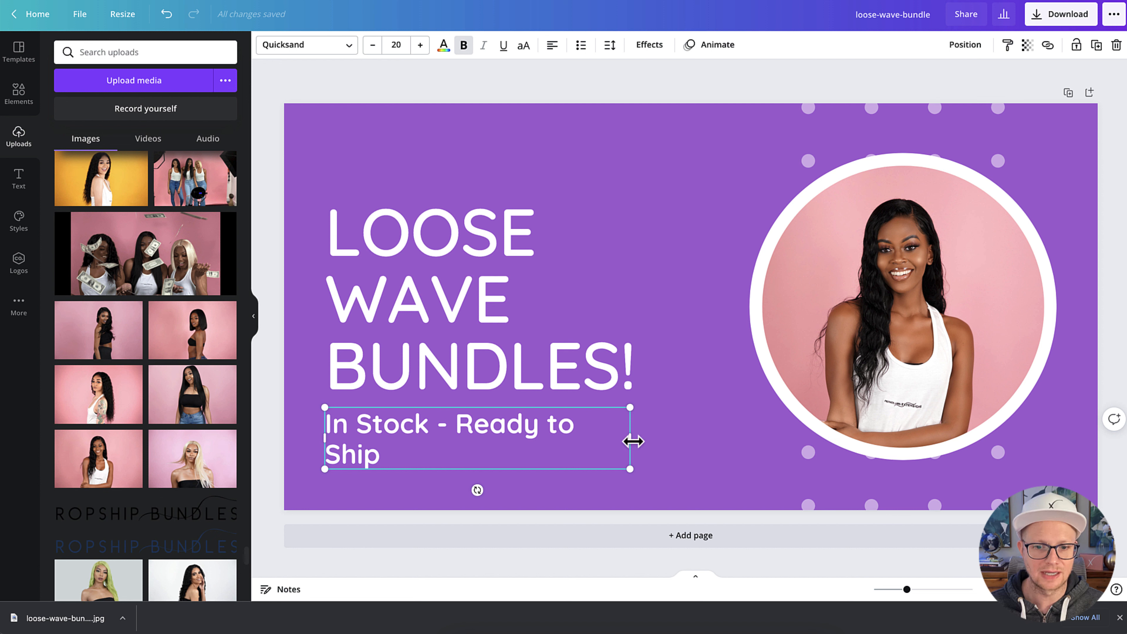
- Widen the "In Stock - Ready to Ship" text box so the text fits on one line, and enlarge the font three more sizes
left_click_drag(630, 438, 780, 447)
left_click(419, 44)
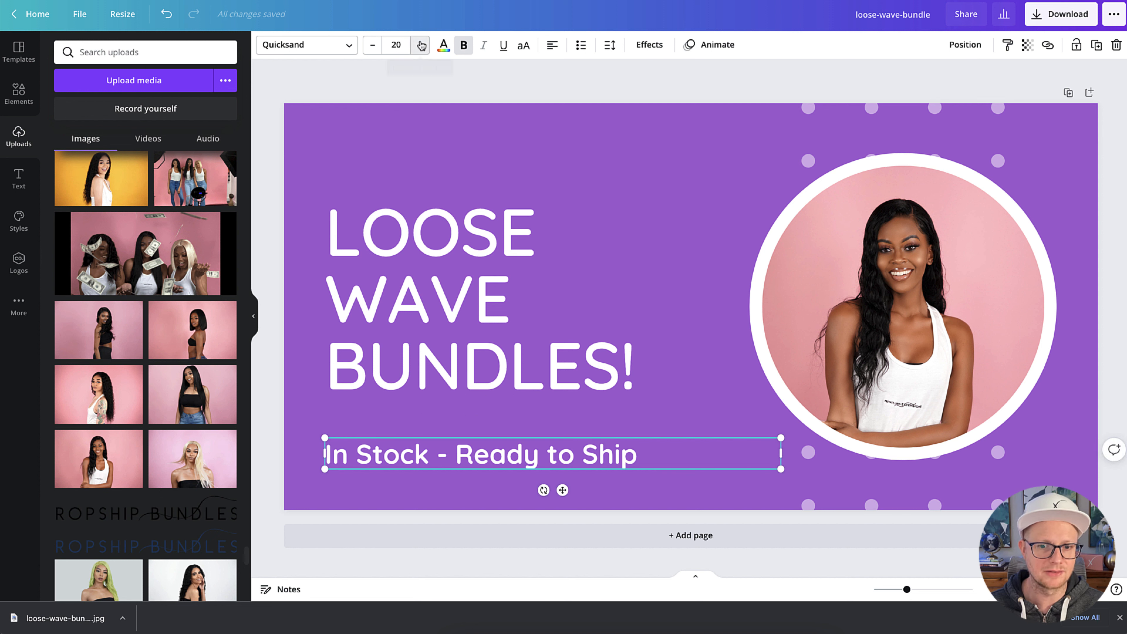
left_click(420, 44)
left_click(420, 44)
left_click(410, 84)
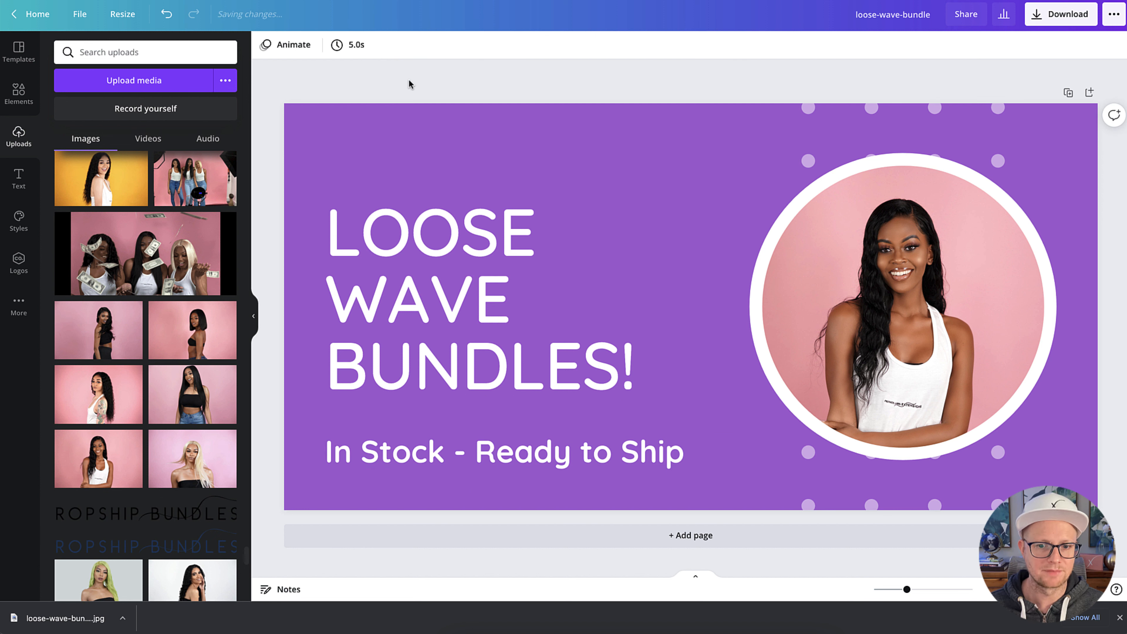
- Rename the design loose-wave-bundle1 and download it as a JPG at quality 75
left_click(928, 18)
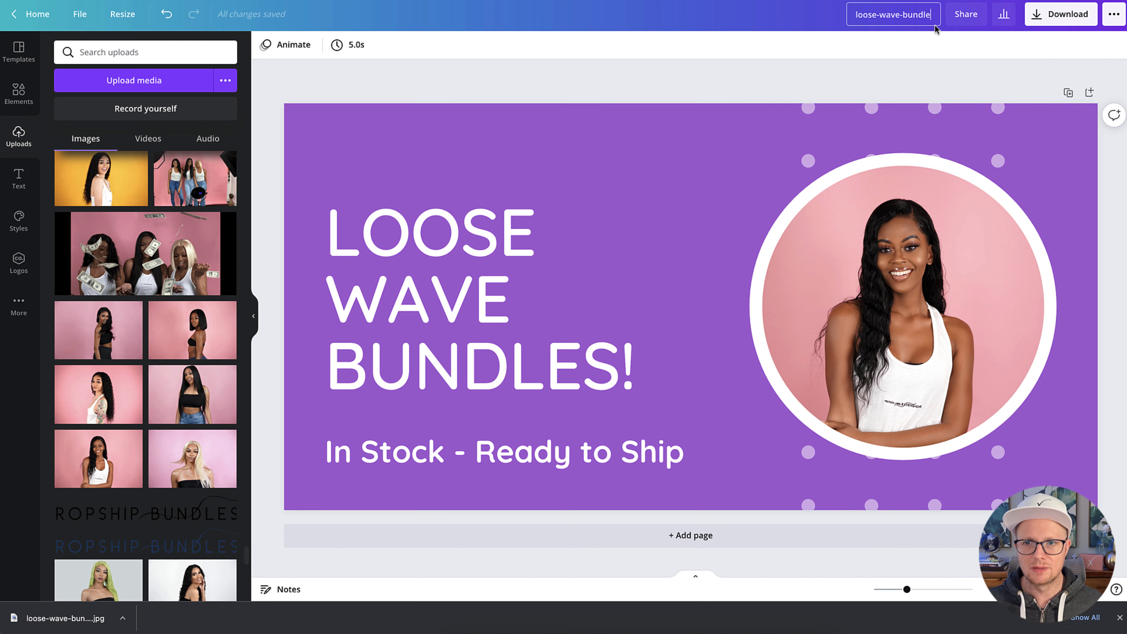
type("1")
left_click(1035, 18)
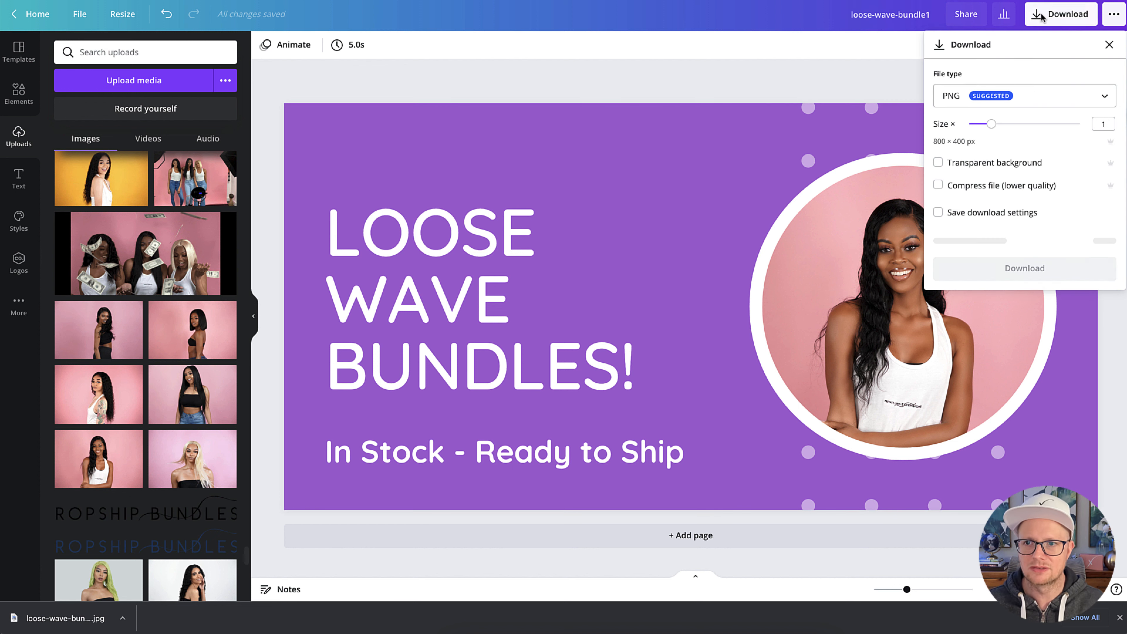
left_click(981, 98)
left_click(958, 136)
left_click_drag(1060, 164, 1054, 168)
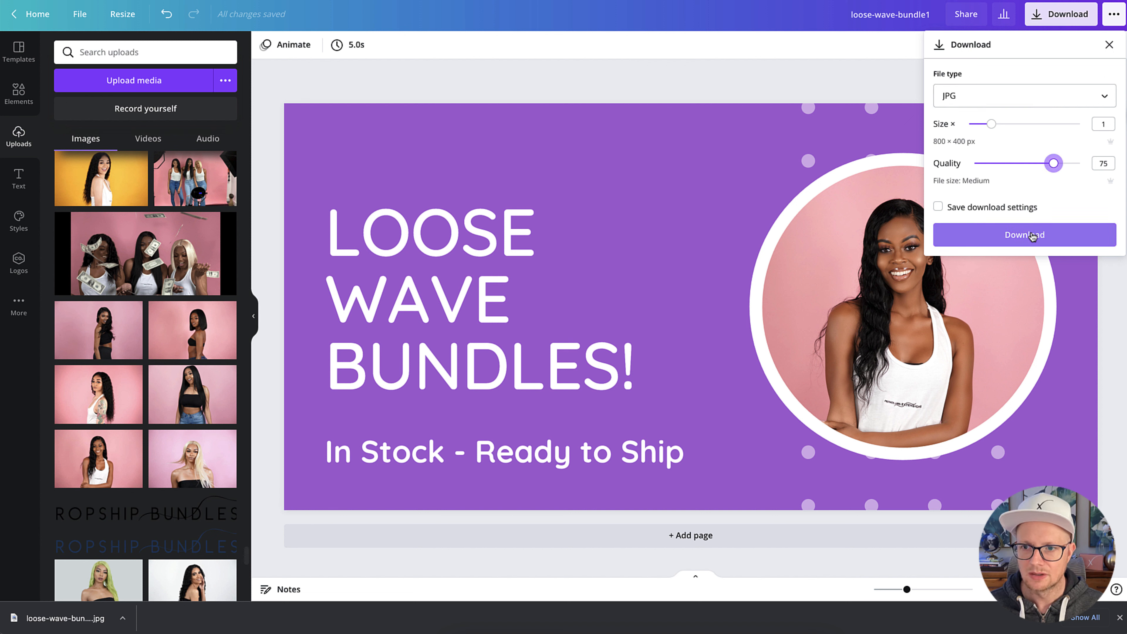
left_click(1092, 235)
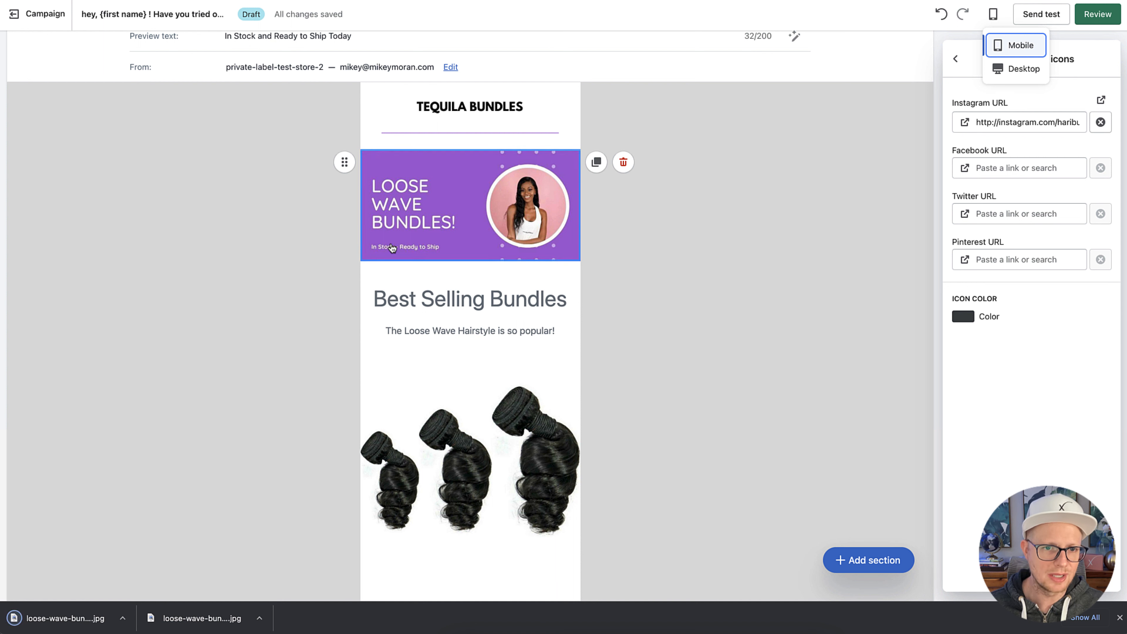
- Switch to the Shopify email and replace the Loose Wave Bundles banner image with the newly downloaded JPG
left_click(468, 186)
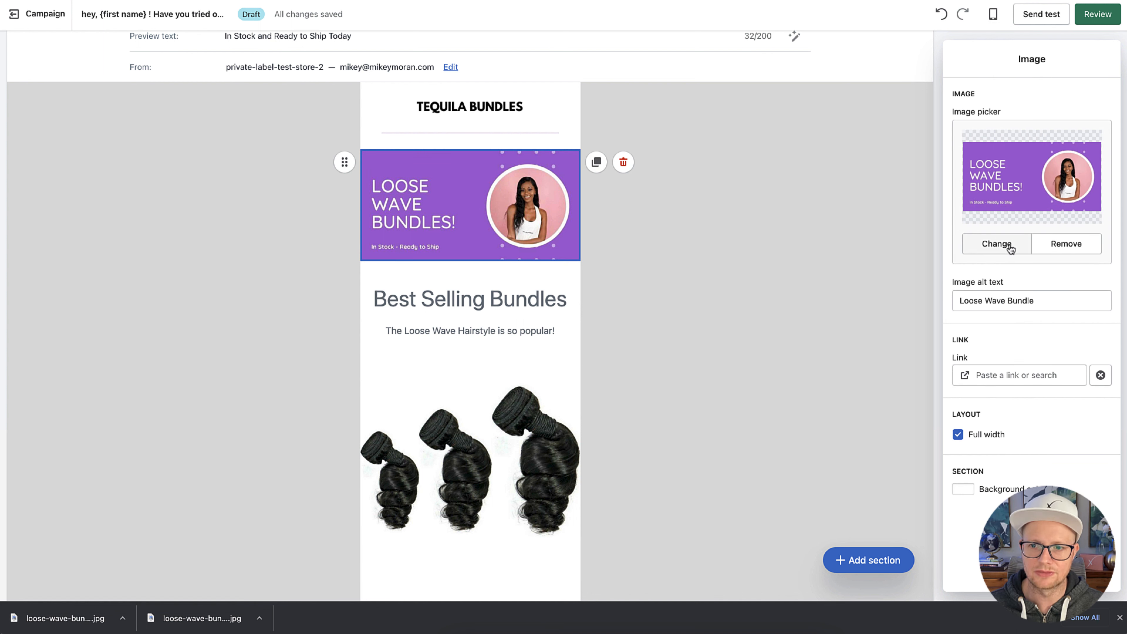
left_click(999, 247)
left_click_drag(65, 619, 986, 122)
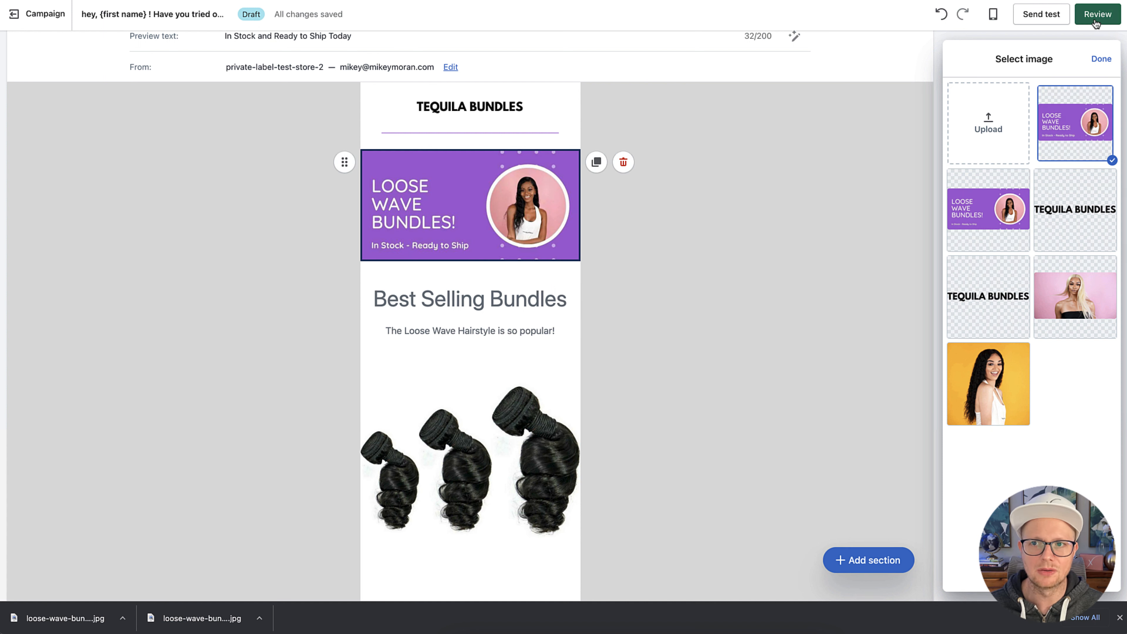
left_click(1102, 59)
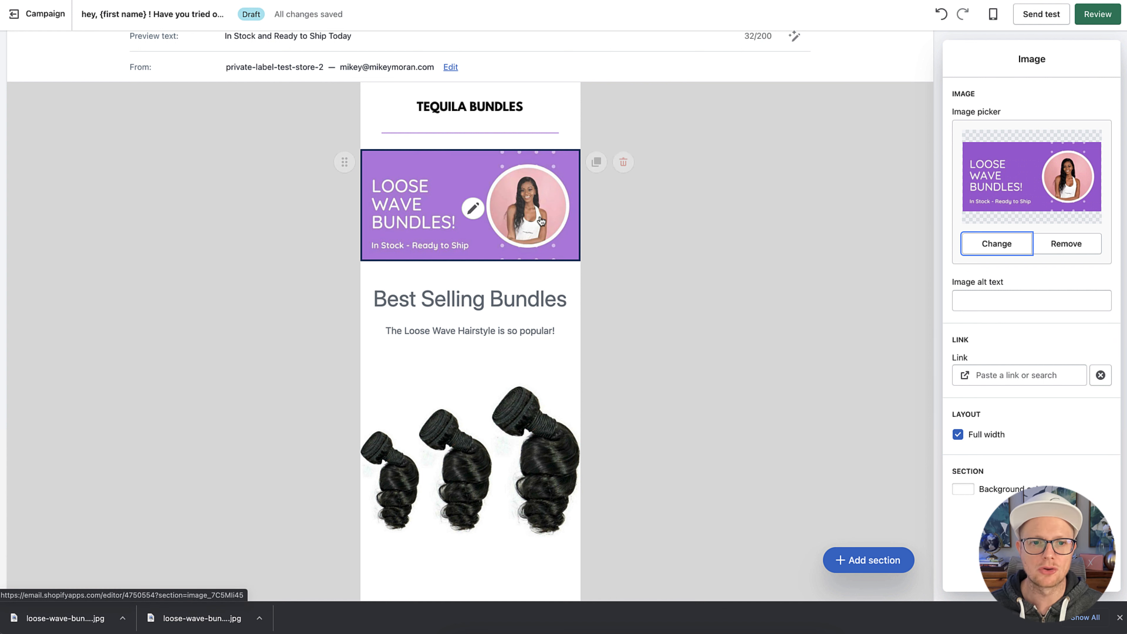
left_click(708, 230)
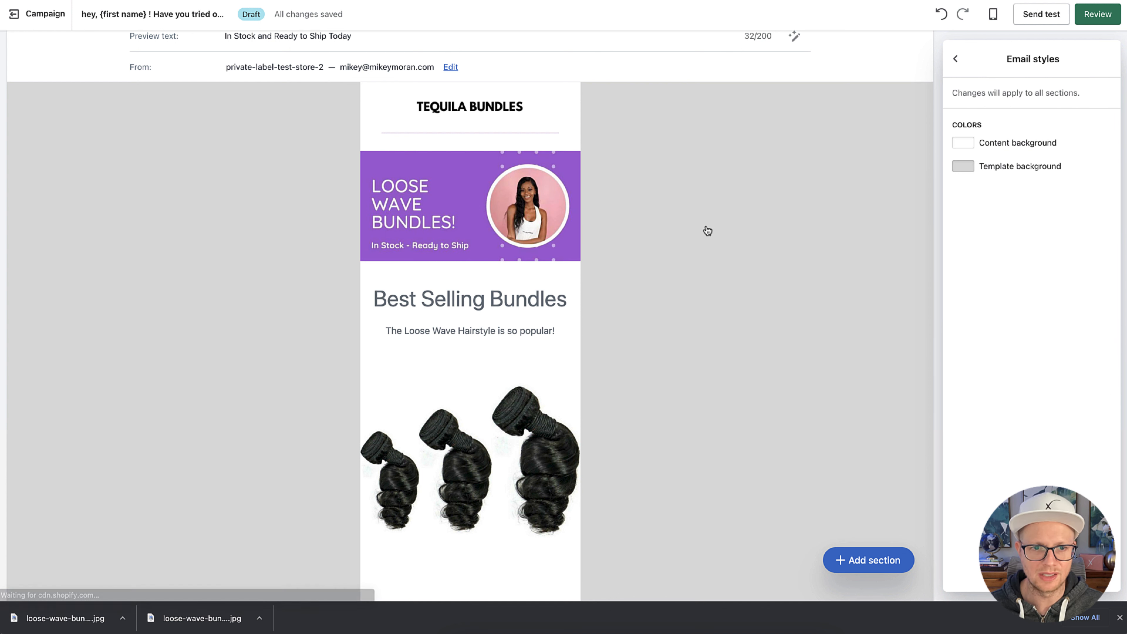
- Look through the whole email in the mobile preview, checking the banner text, featured product, linked text and footer
scroll(484, 271, "down", 10)
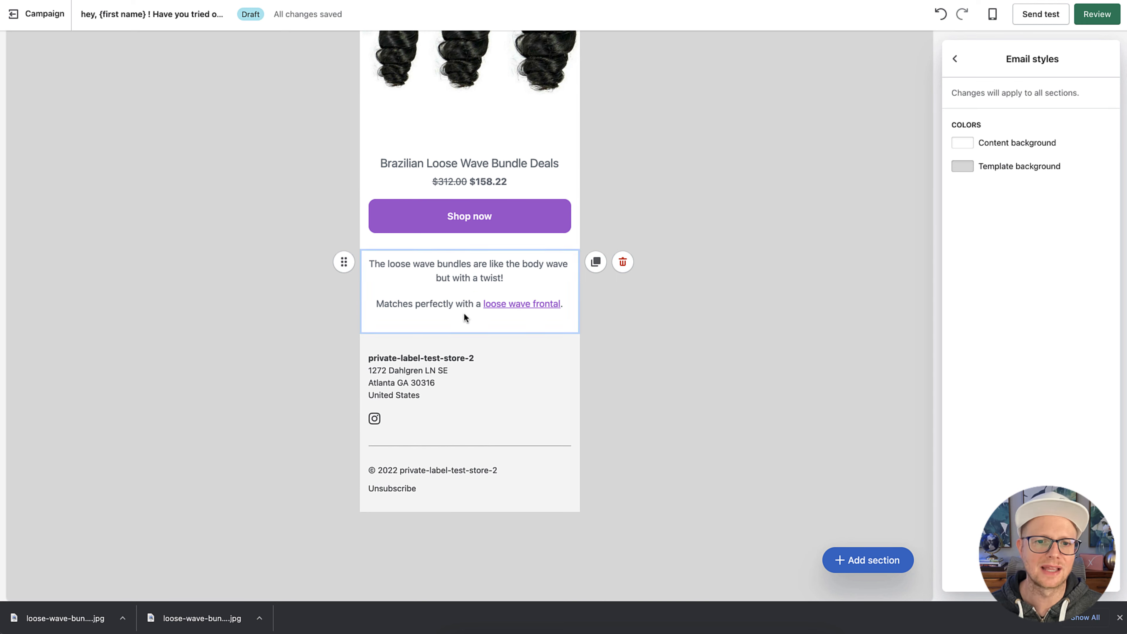
scroll(682, 295, "up", 15)
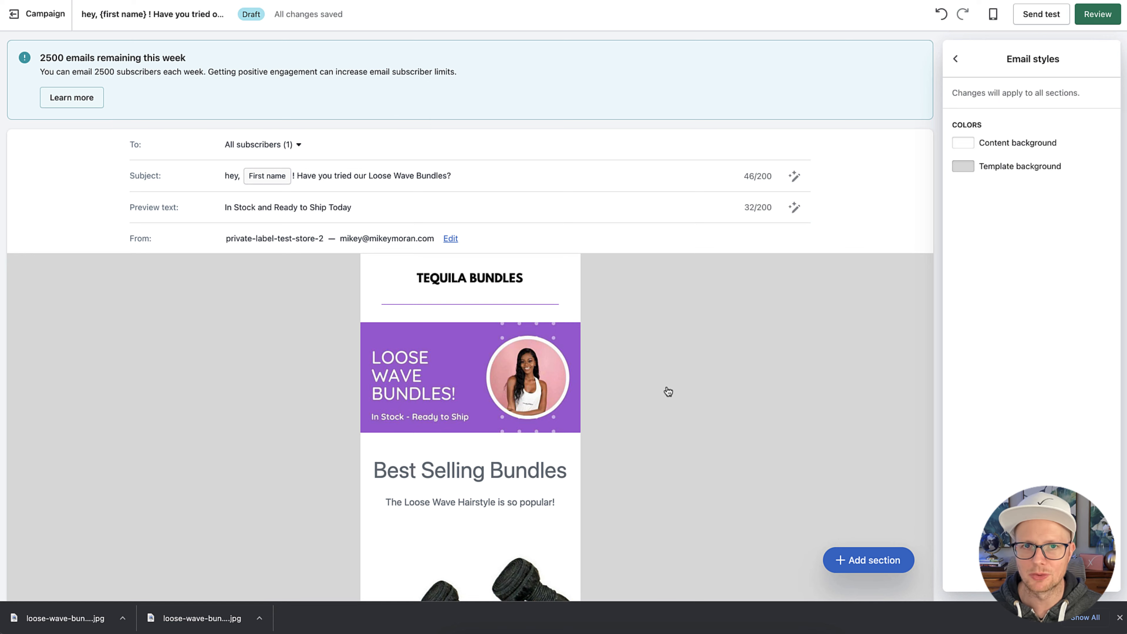
scroll(668, 392, "down", 15)
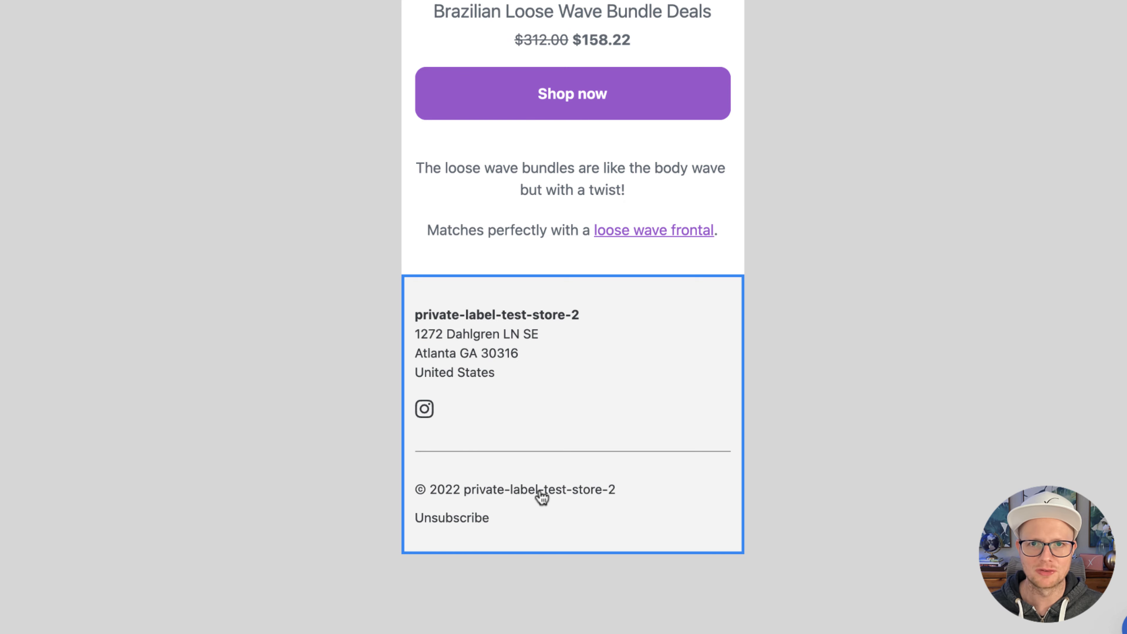
scroll(542, 497, "up", 20)
scroll(903, 436, "down", 2)
scroll(902, 437, "down", 20)
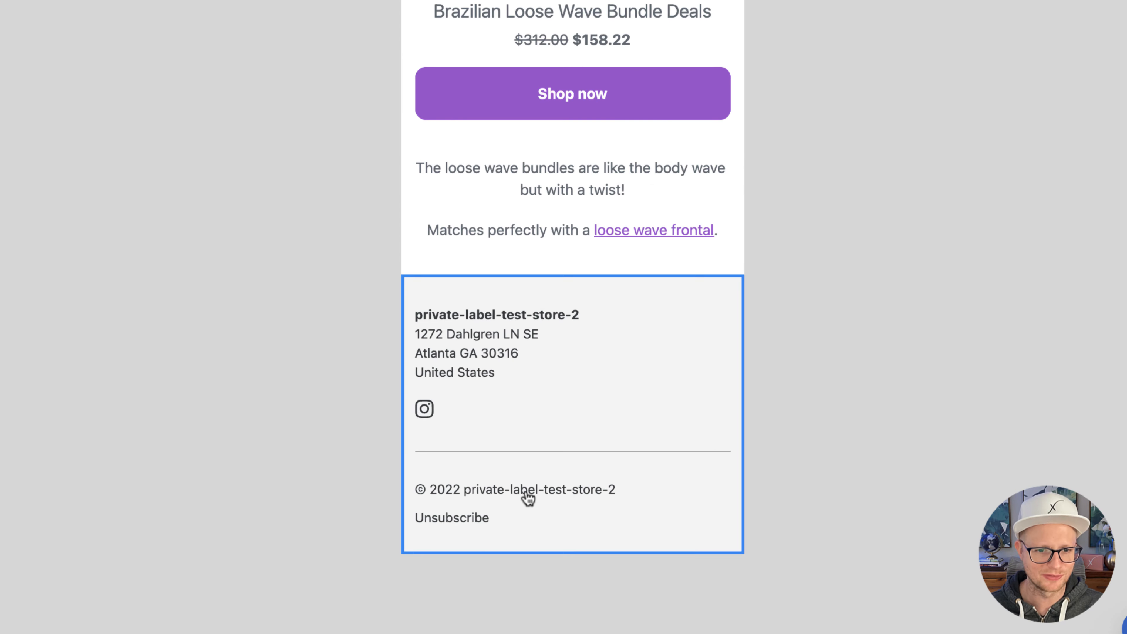
scroll(528, 498, "up", 20)
scroll(989, 398, "down", 20)
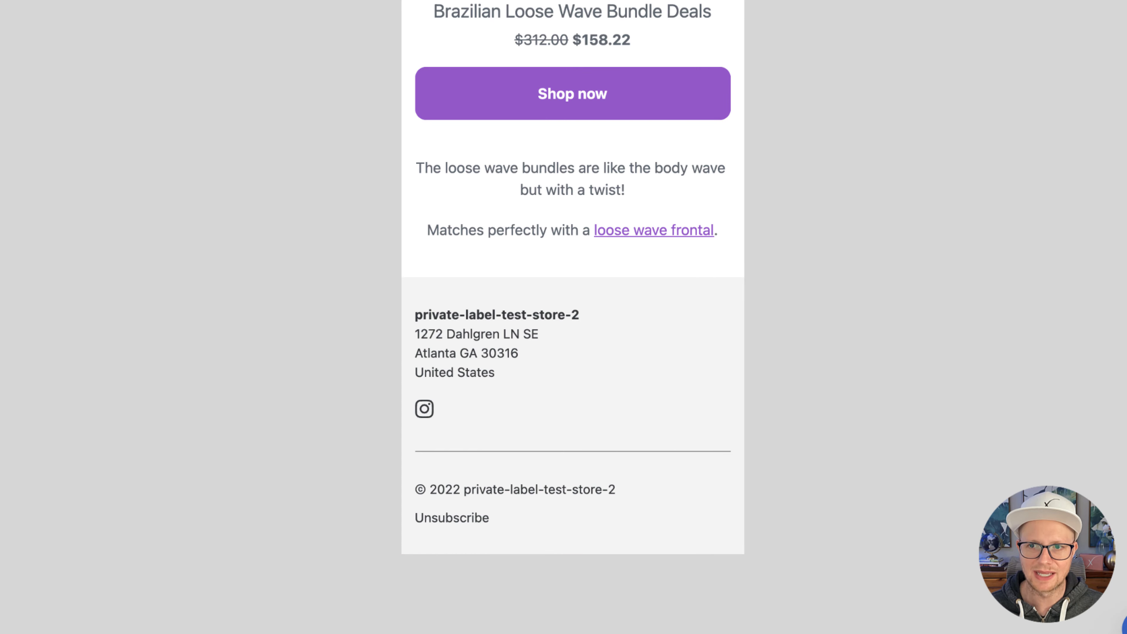
scroll(572, 317, "up", 15)
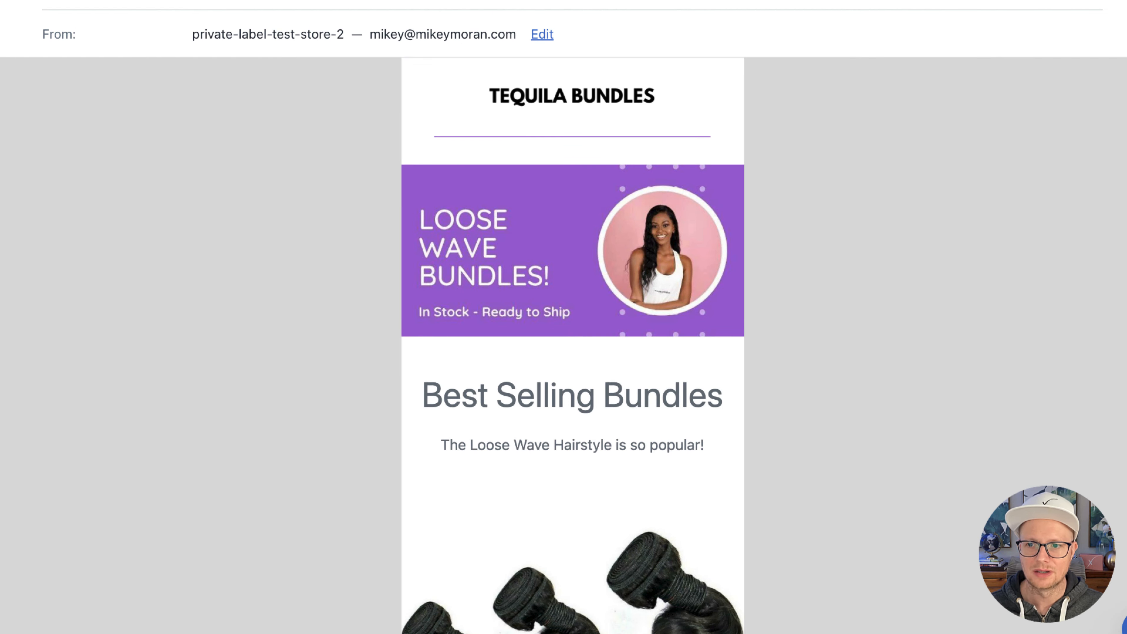
scroll(936, 337, "down", 10)
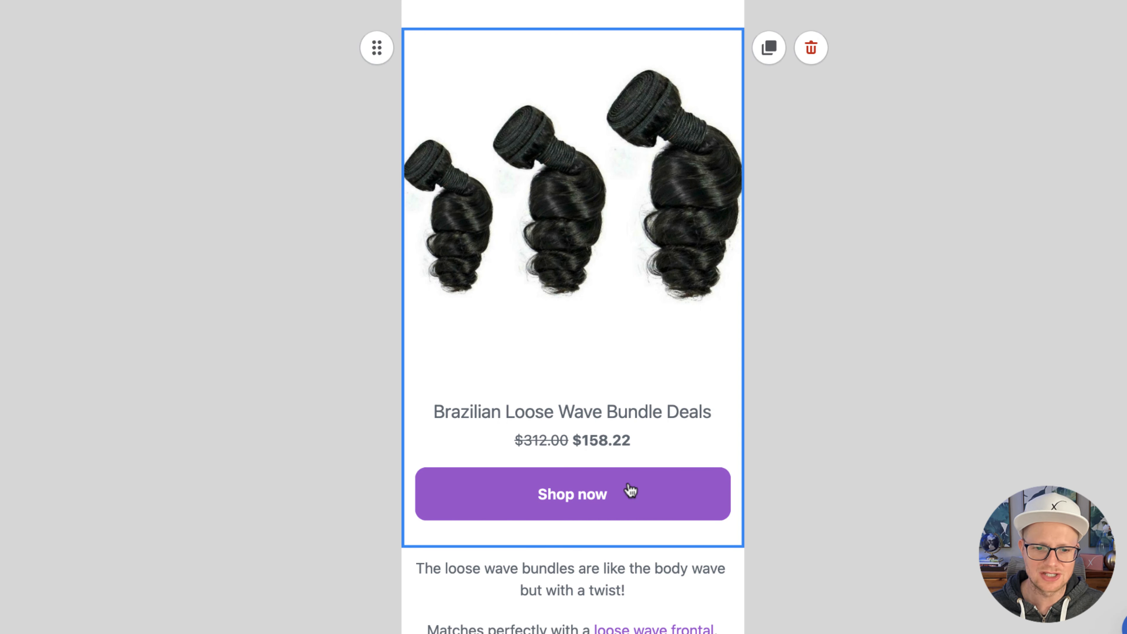
scroll(631, 491, "down", 9)
scroll(610, 407, "up", 12)
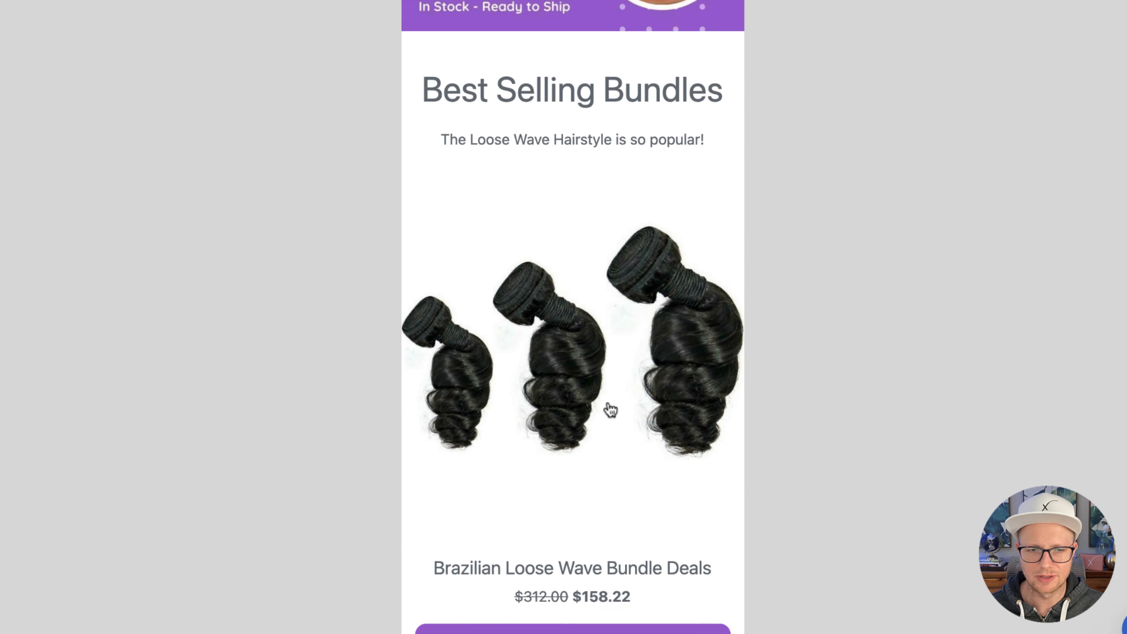
scroll(611, 409, "up", 9)
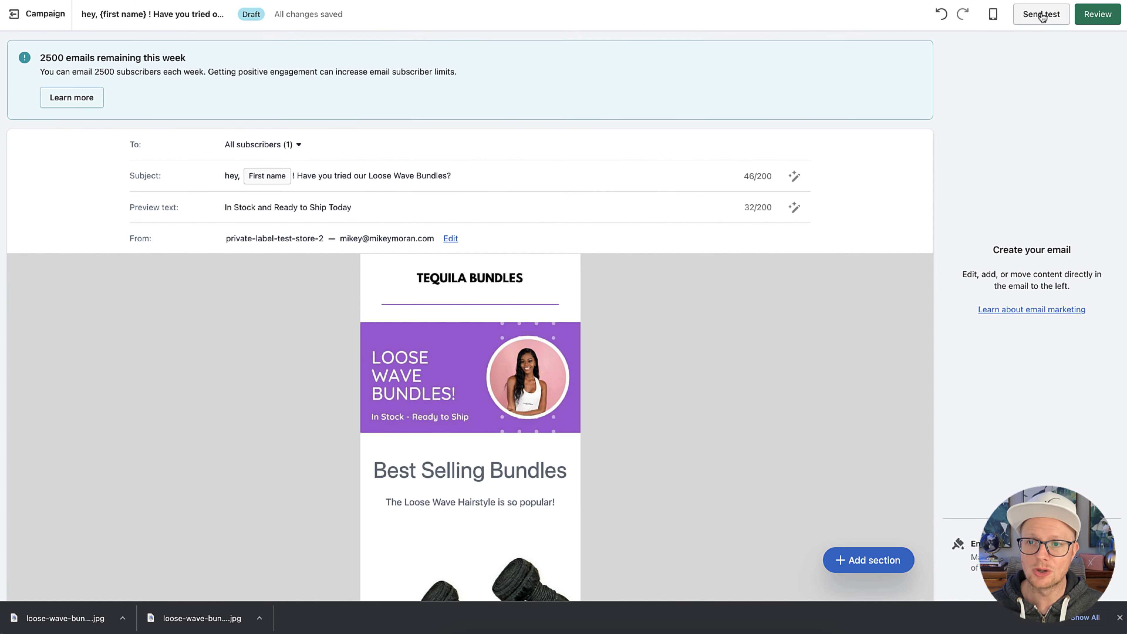
- Send a test of the campaign email to the prefilled email address
left_click(1041, 15)
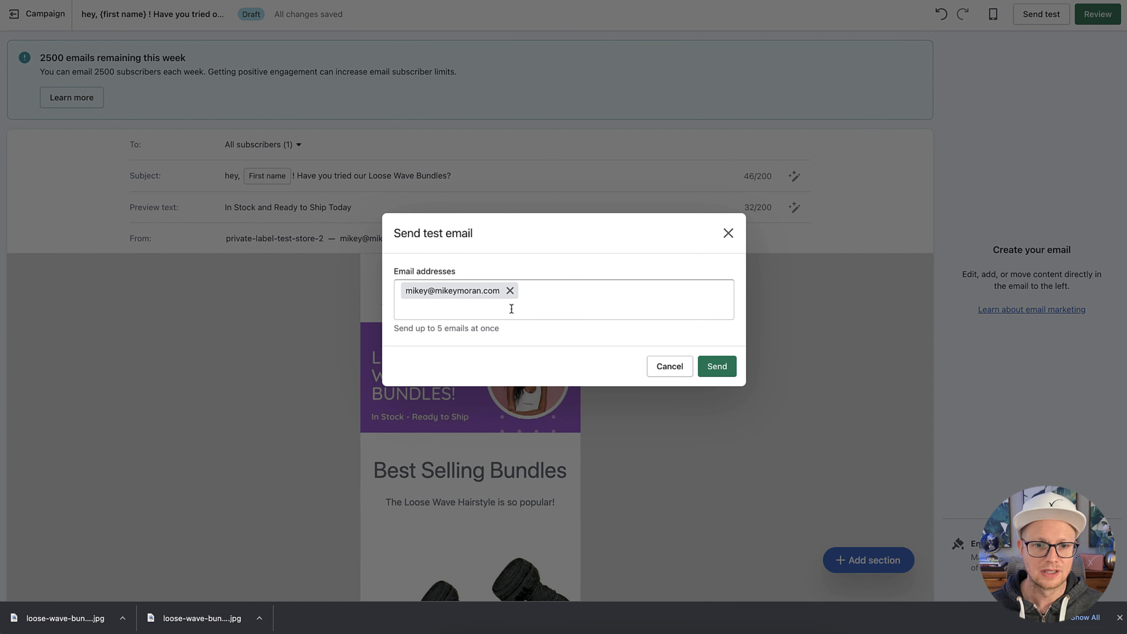
left_click(666, 367)
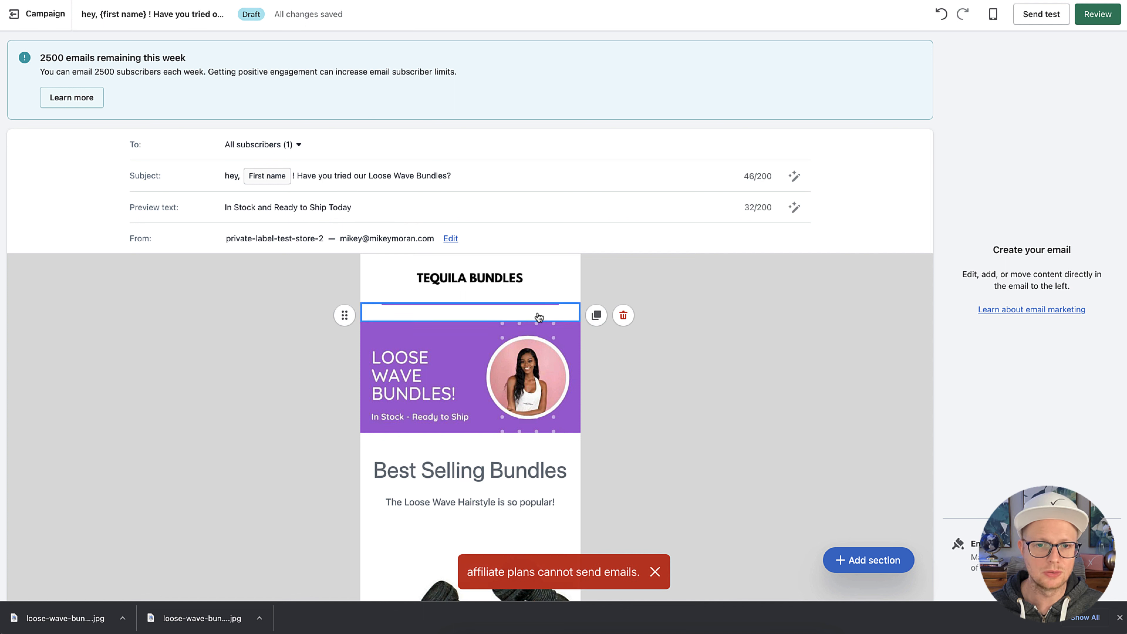
left_click(655, 571)
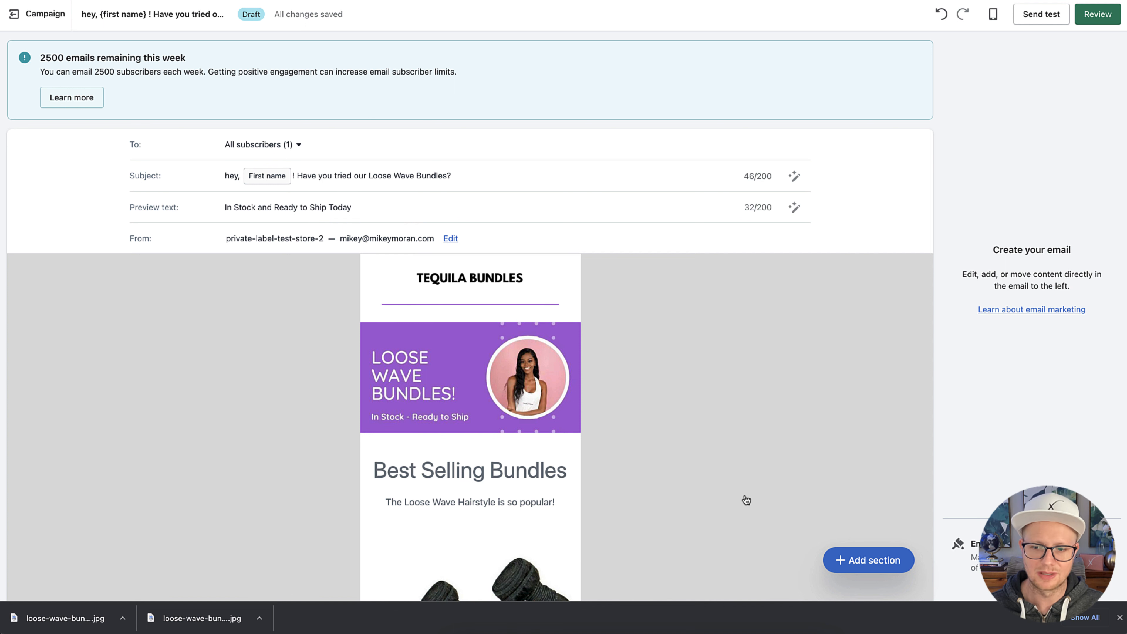
left_click(1036, 16)
left_click(717, 366)
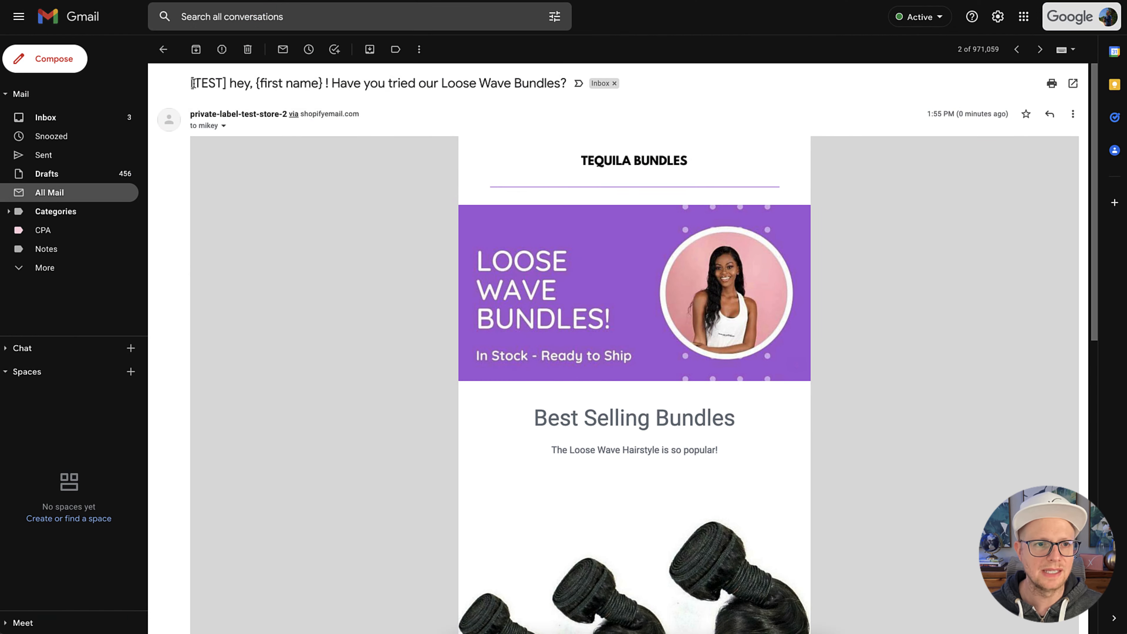
- Switch to Gmail and examine the received test email, from the [TEST] tag in the subject down through the featured product
left_click_drag(191, 84, 227, 84)
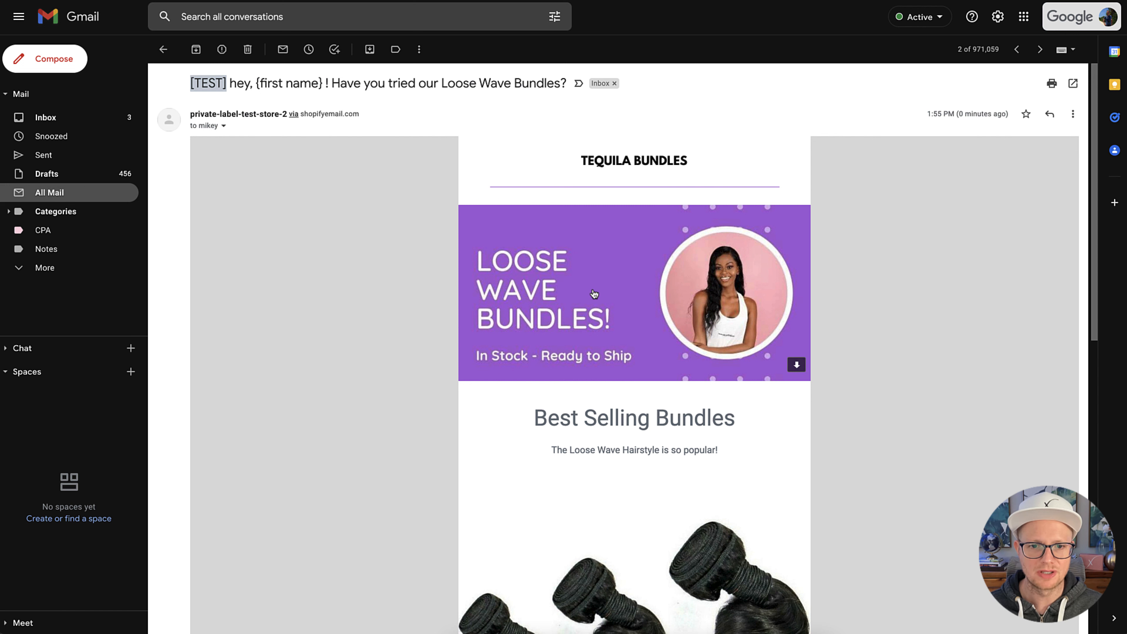
scroll(593, 296, "down", 10)
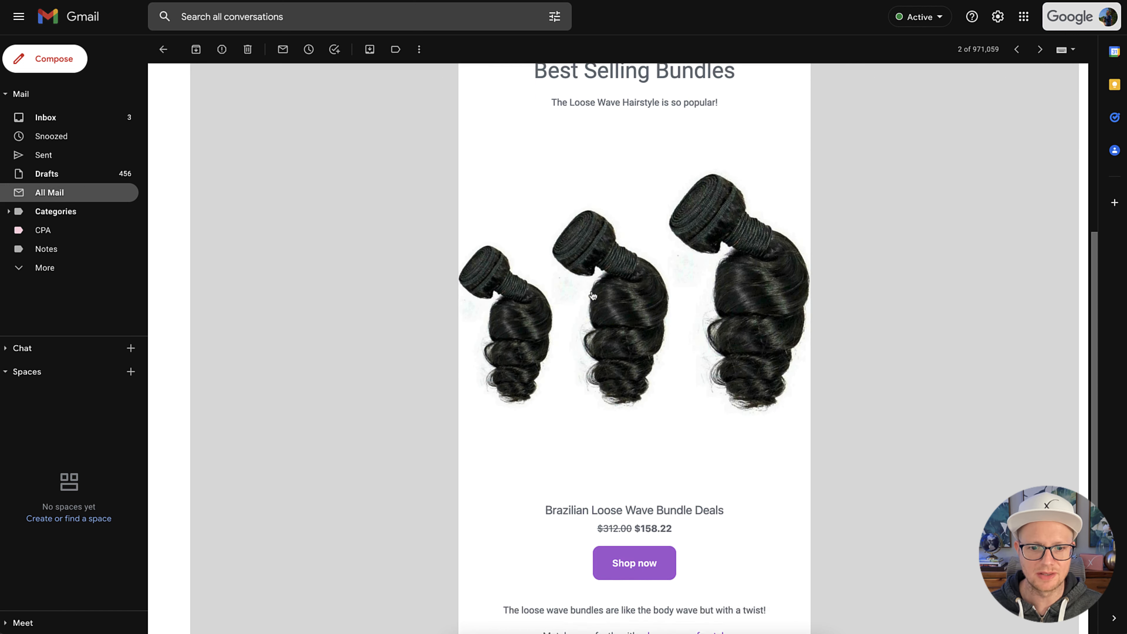
scroll(576, 295, "up", 10)
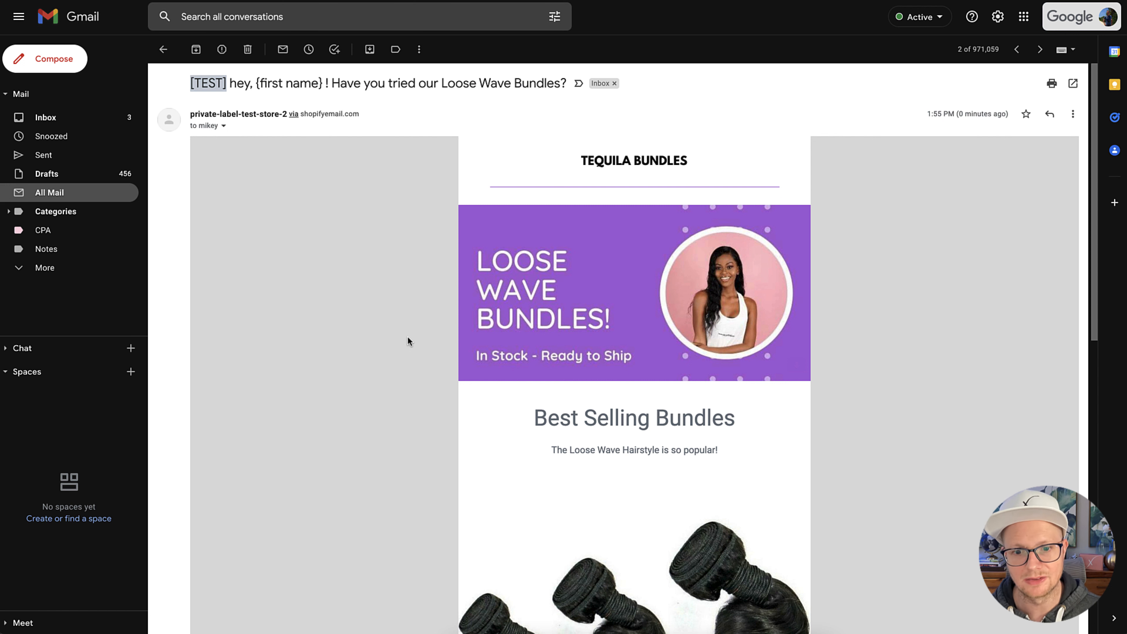
scroll(408, 338, "down", 6)
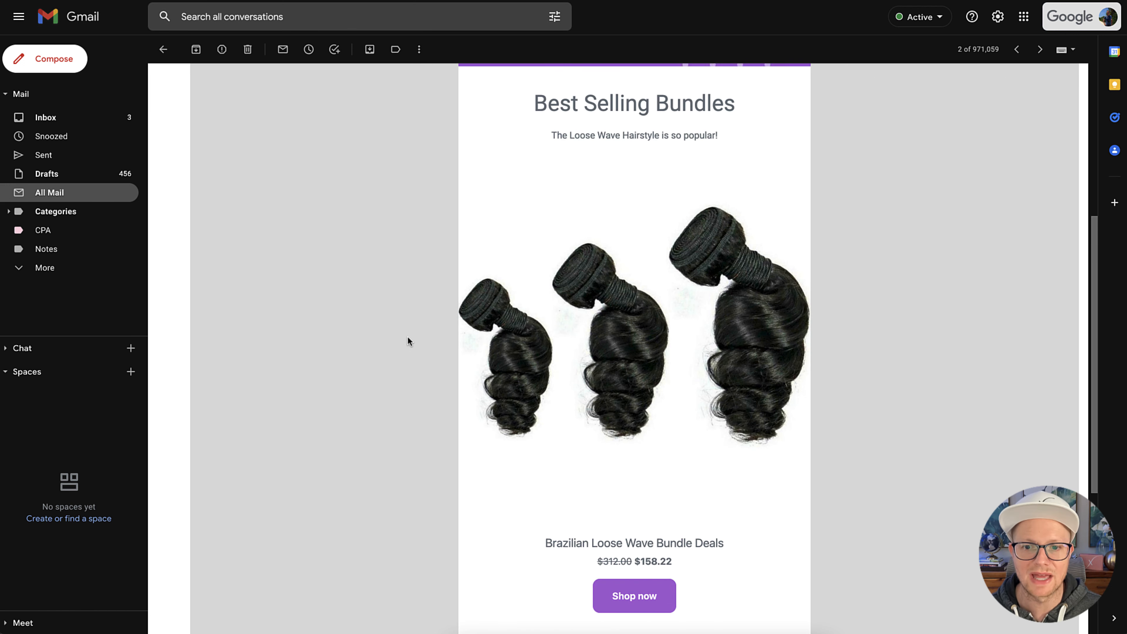
scroll(407, 337, "down", 5)
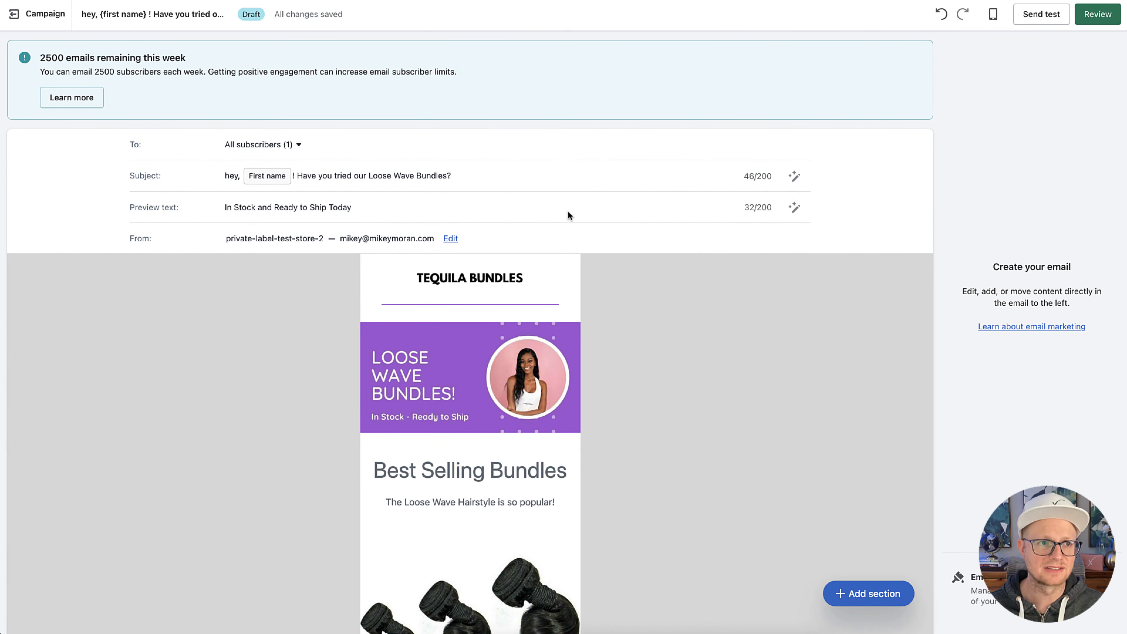
- Return from the Shopify email editor to the campaign overview and examine the Sessions, Orders, Sales and Cost result definitions
left_click(21, 14)
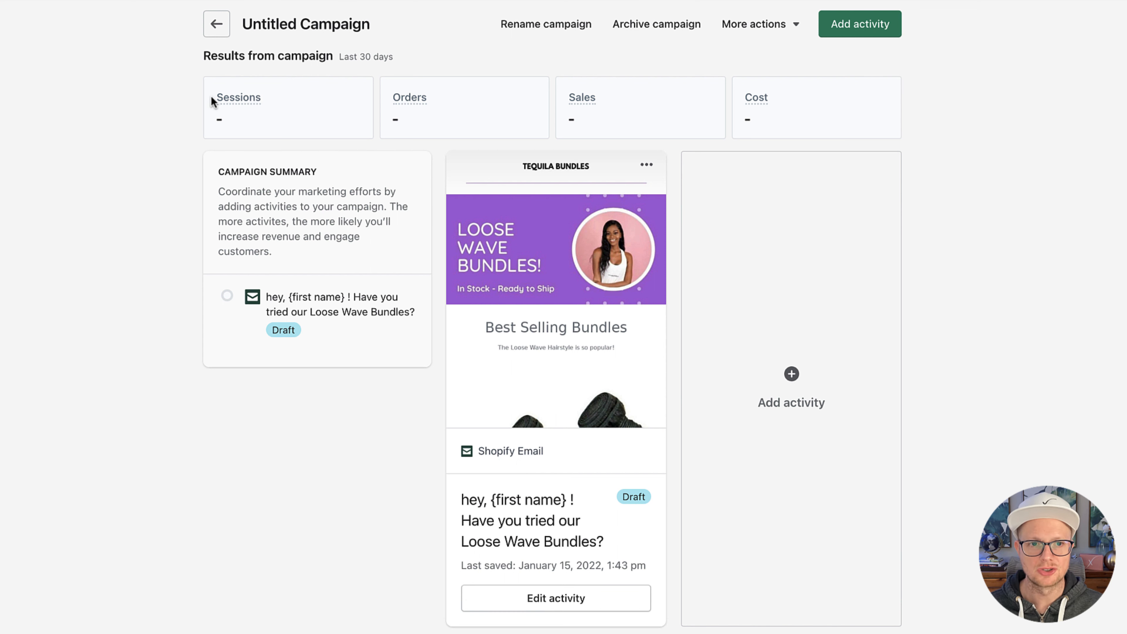
mouse_move(226, 106)
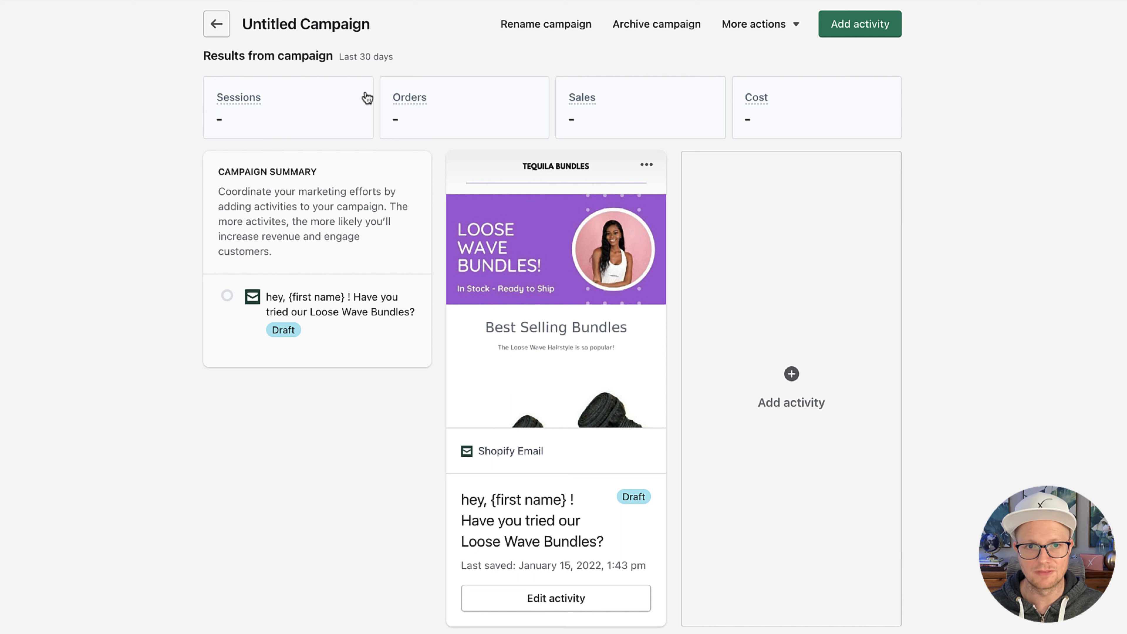
mouse_move(413, 103)
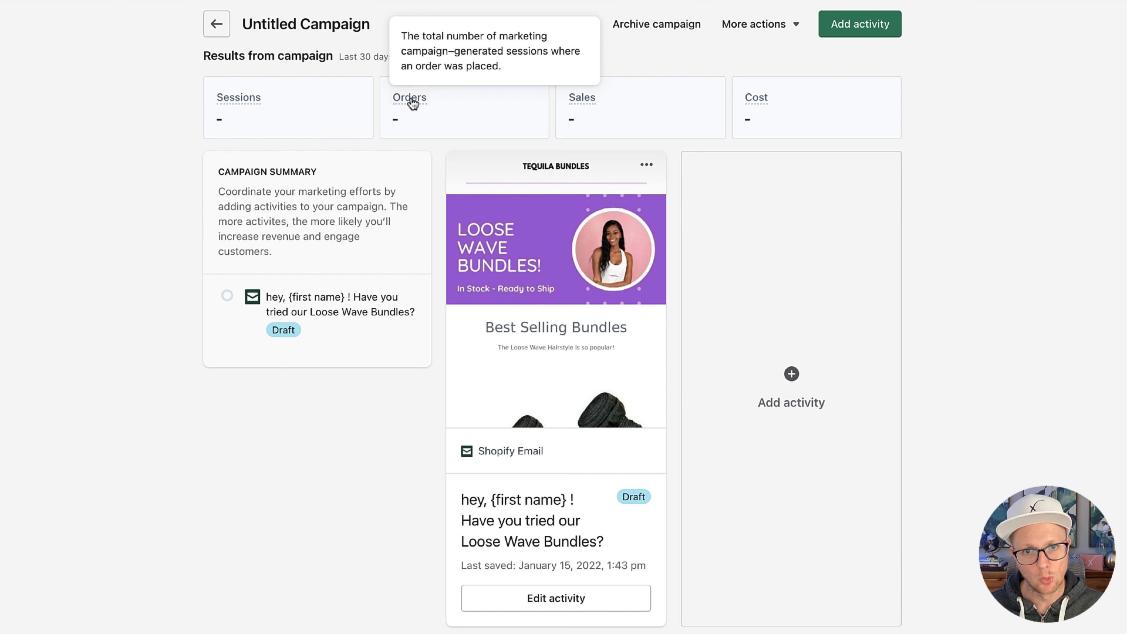
mouse_move(581, 101)
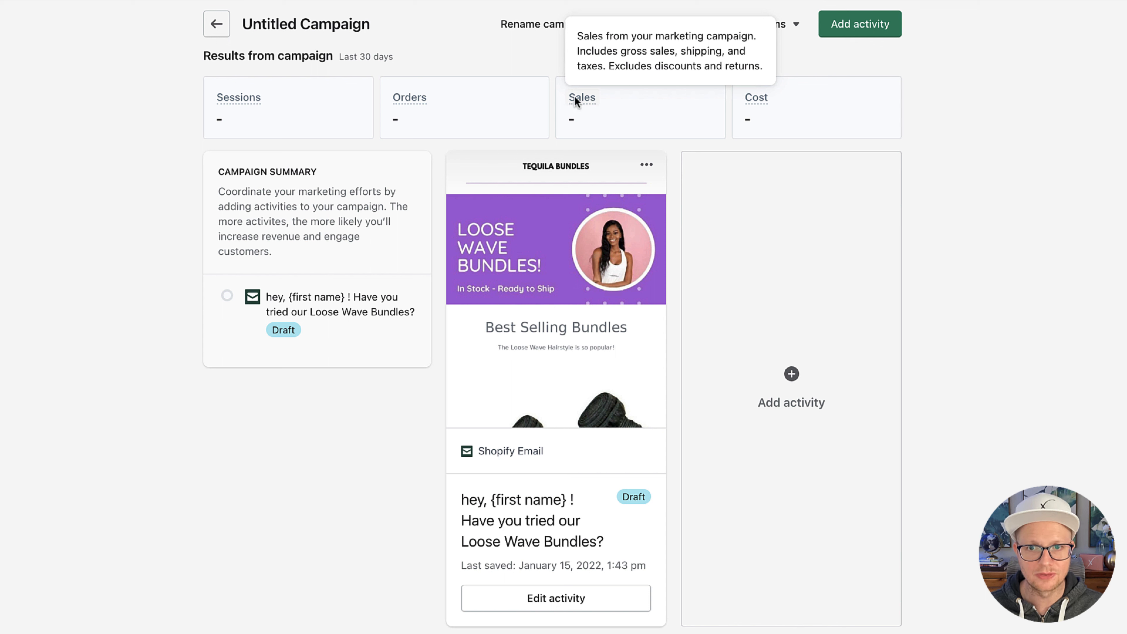
mouse_move(756, 108)
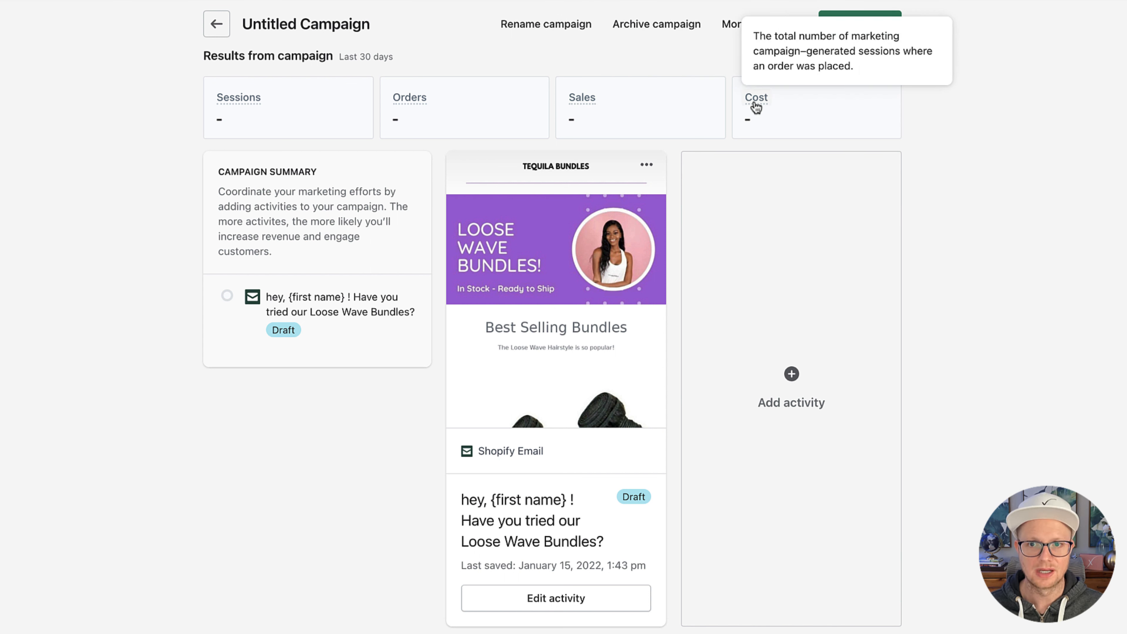